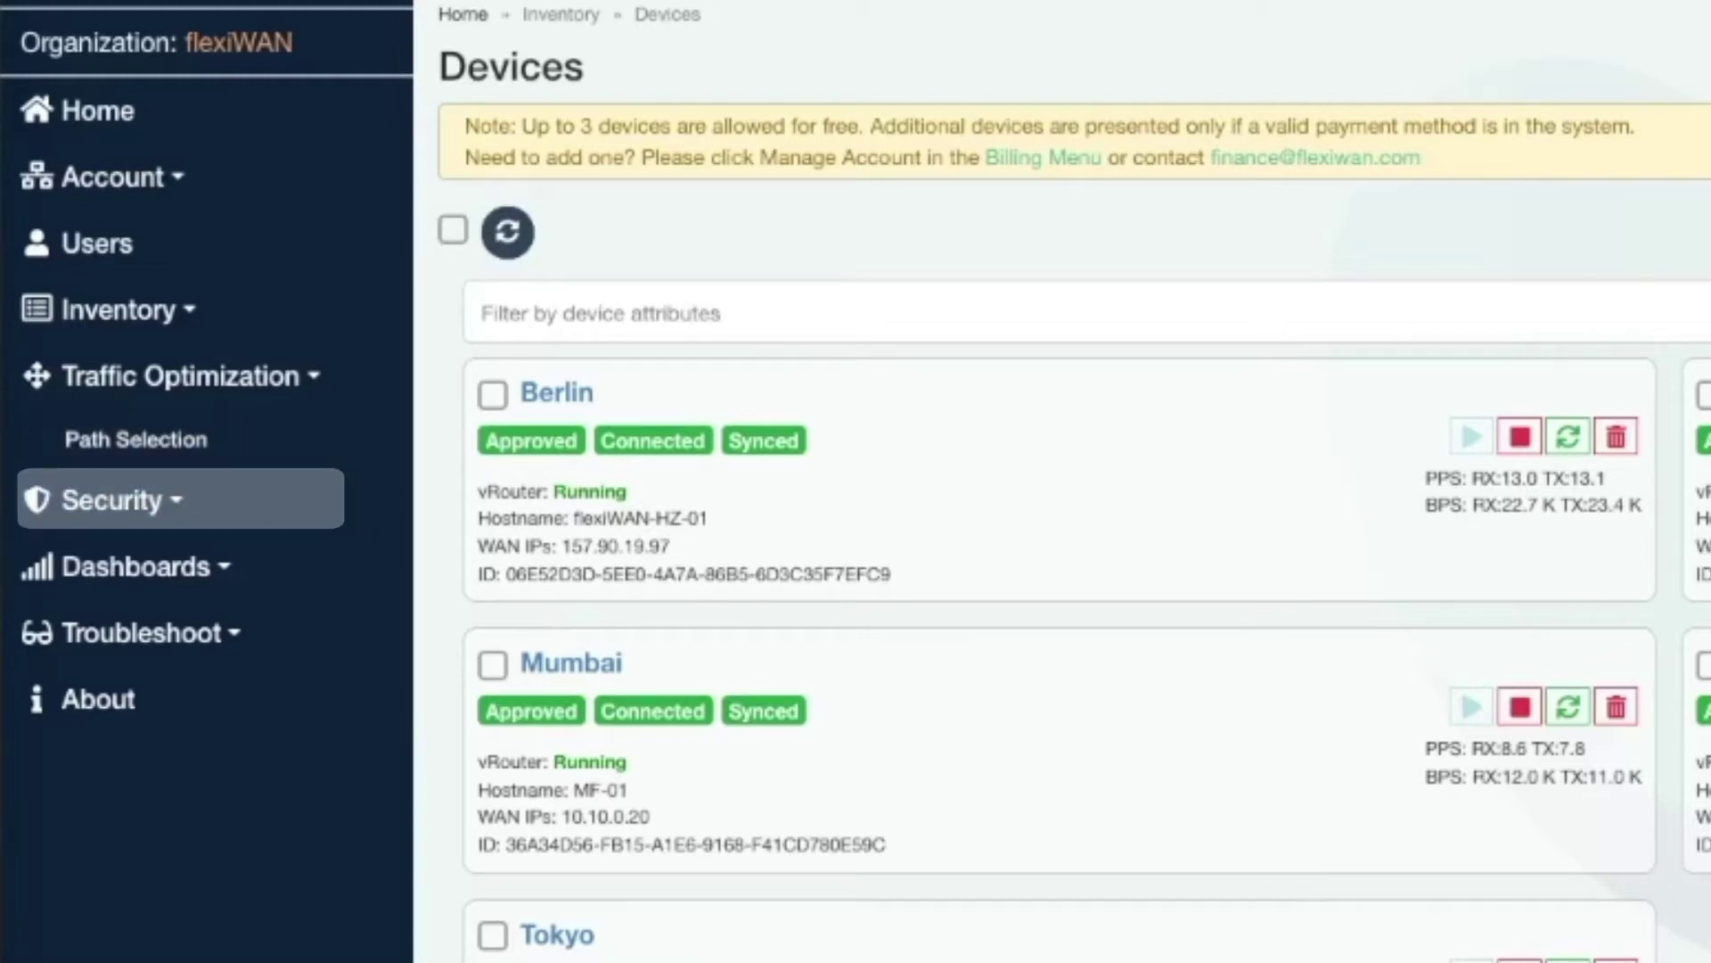
- Open the firewall settings of the Tel-Aviv device
left_click(167, 512)
left_click(161, 574)
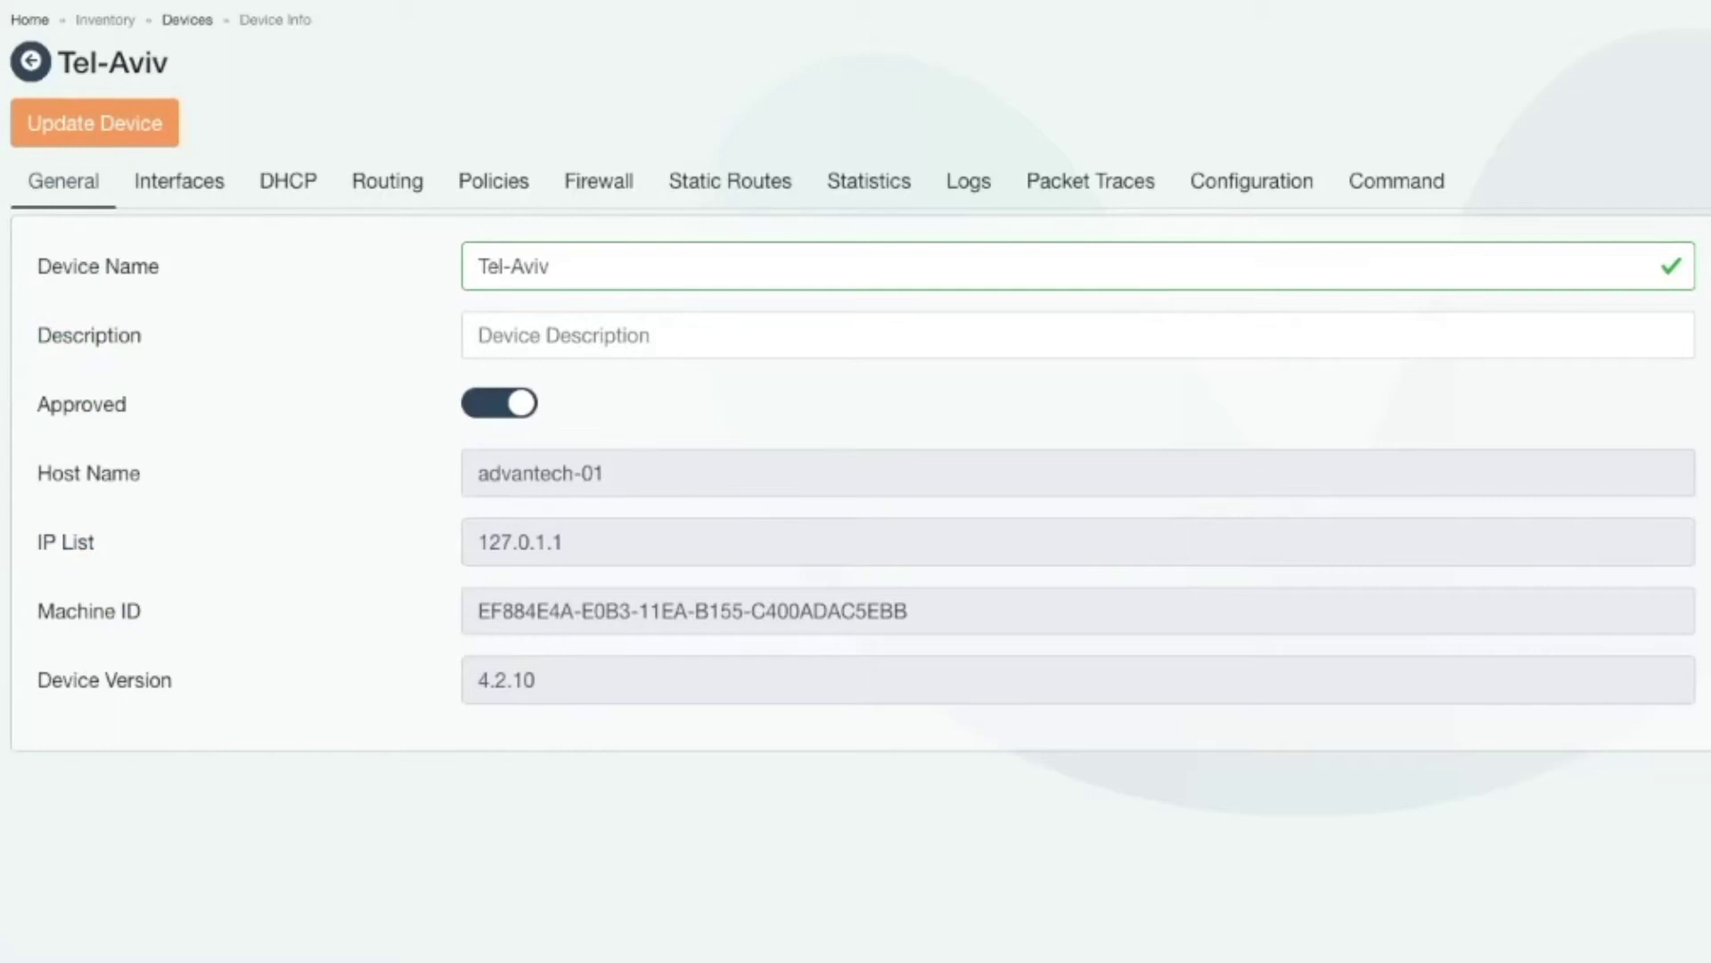
left_click(598, 184)
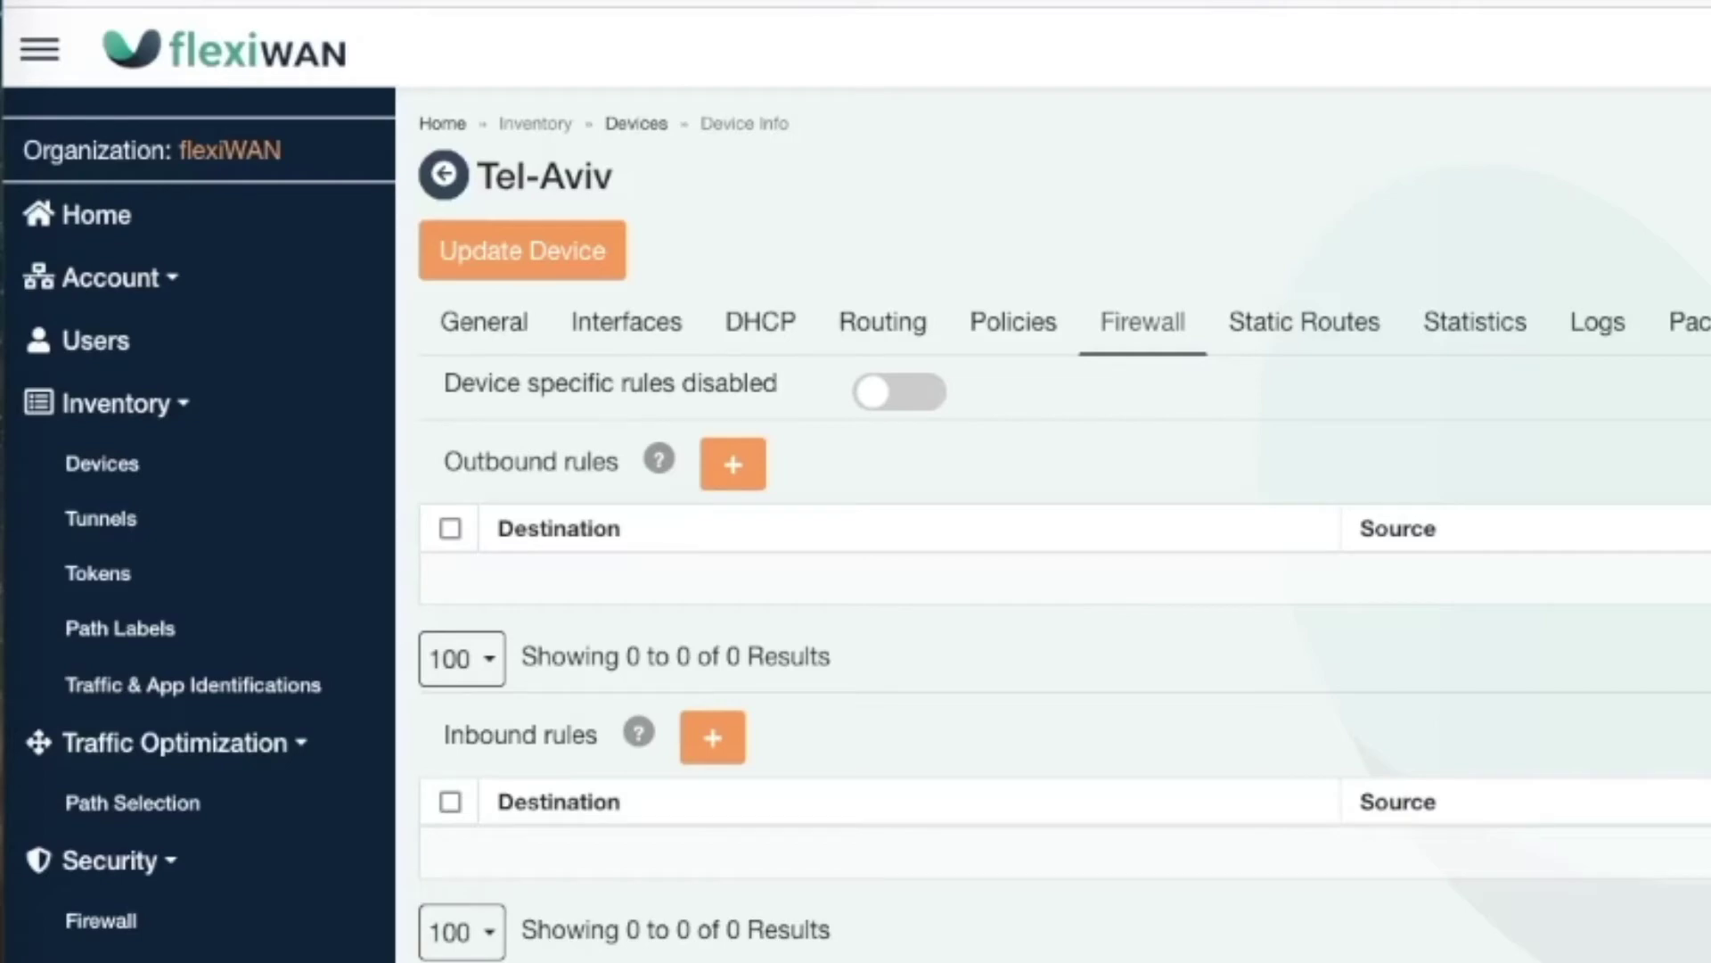
- Start an outbound firewall rule for custom destination IP 9.9.9.9/32 with the ICMP, TCP and UDP protocols
left_click(753, 475)
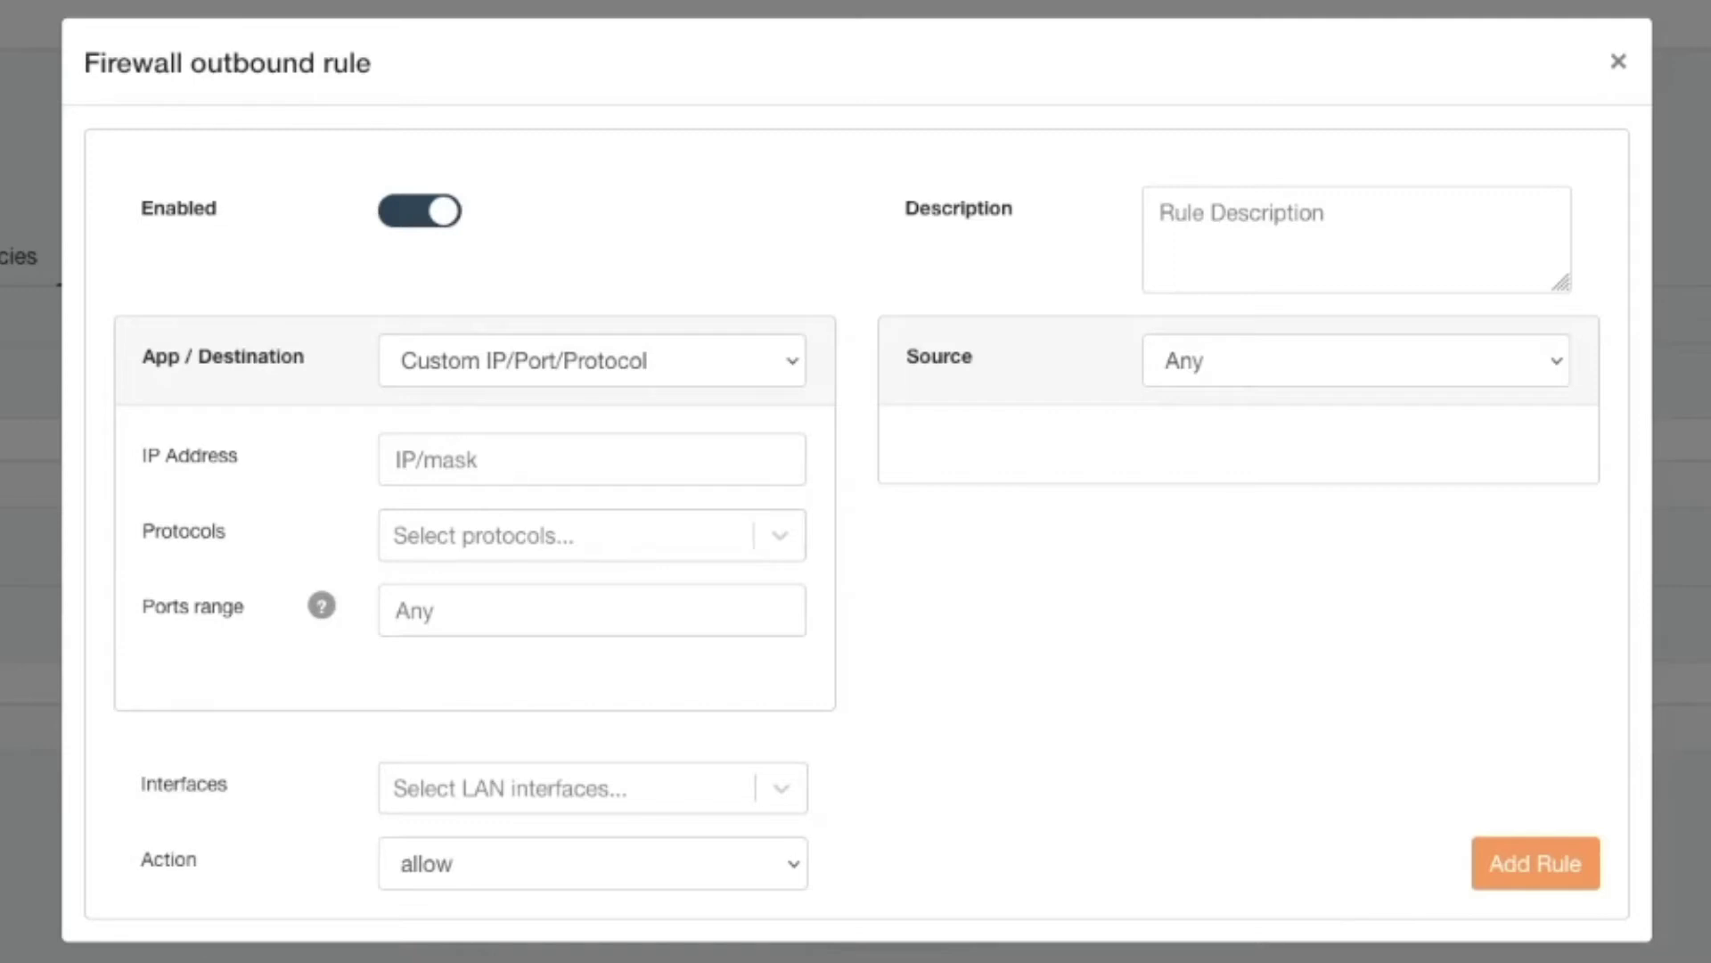
left_click(639, 455)
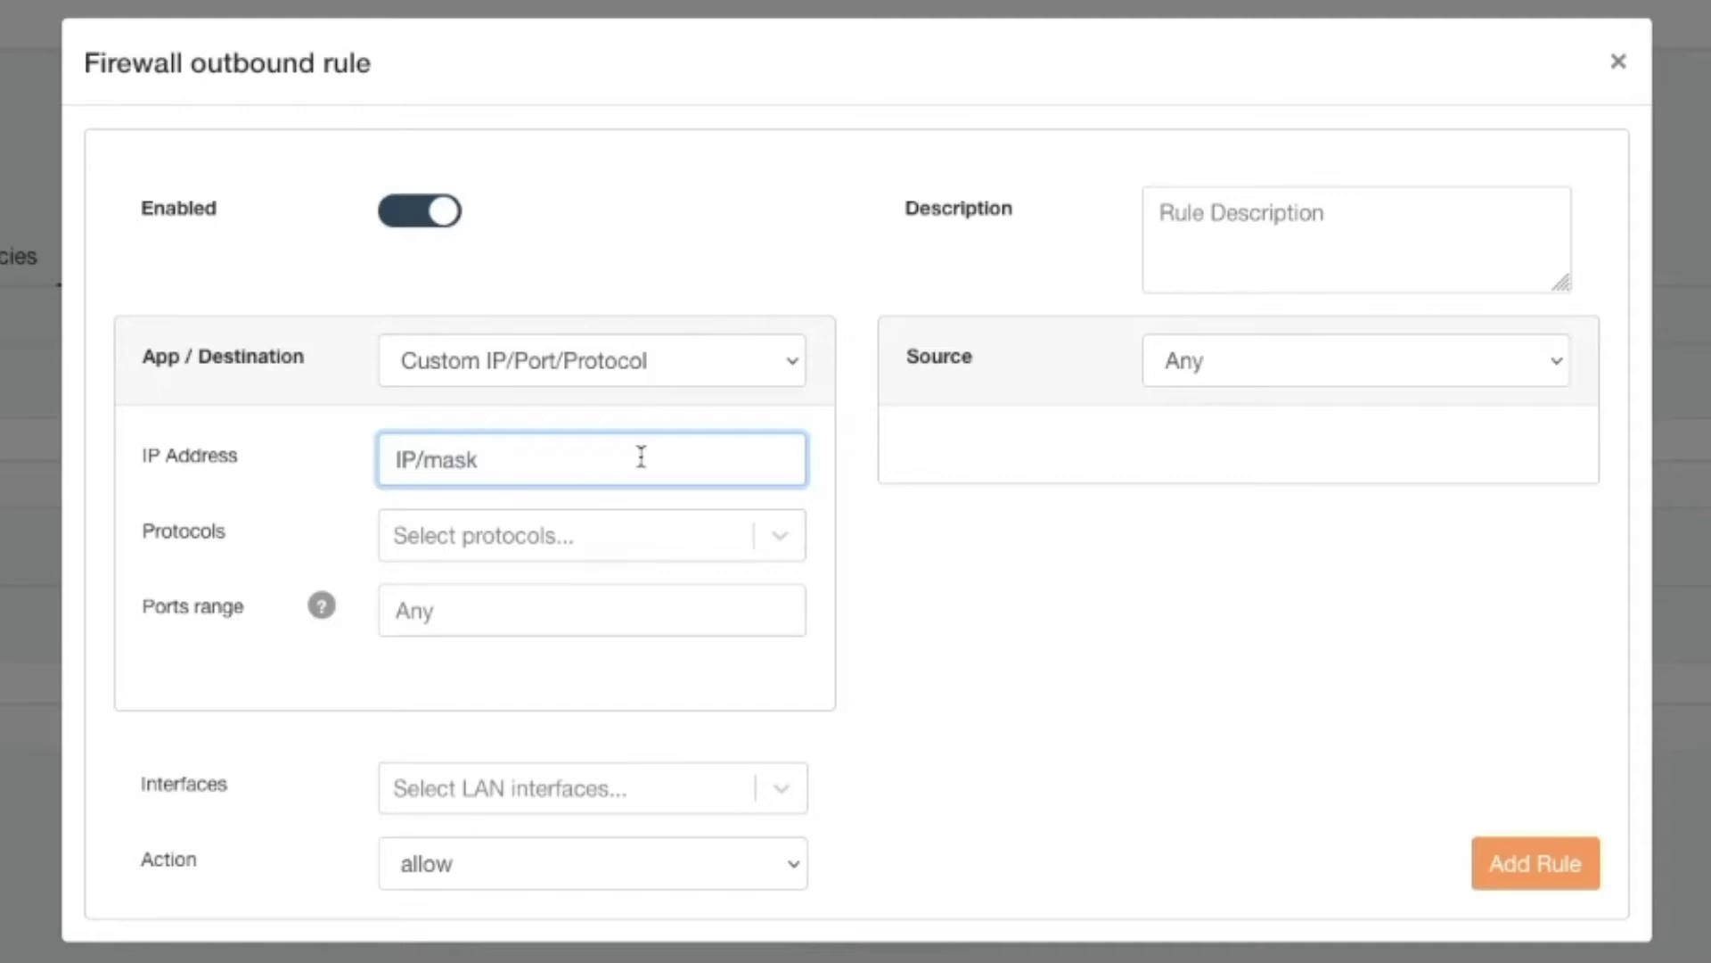
type("9.9.9.9/32")
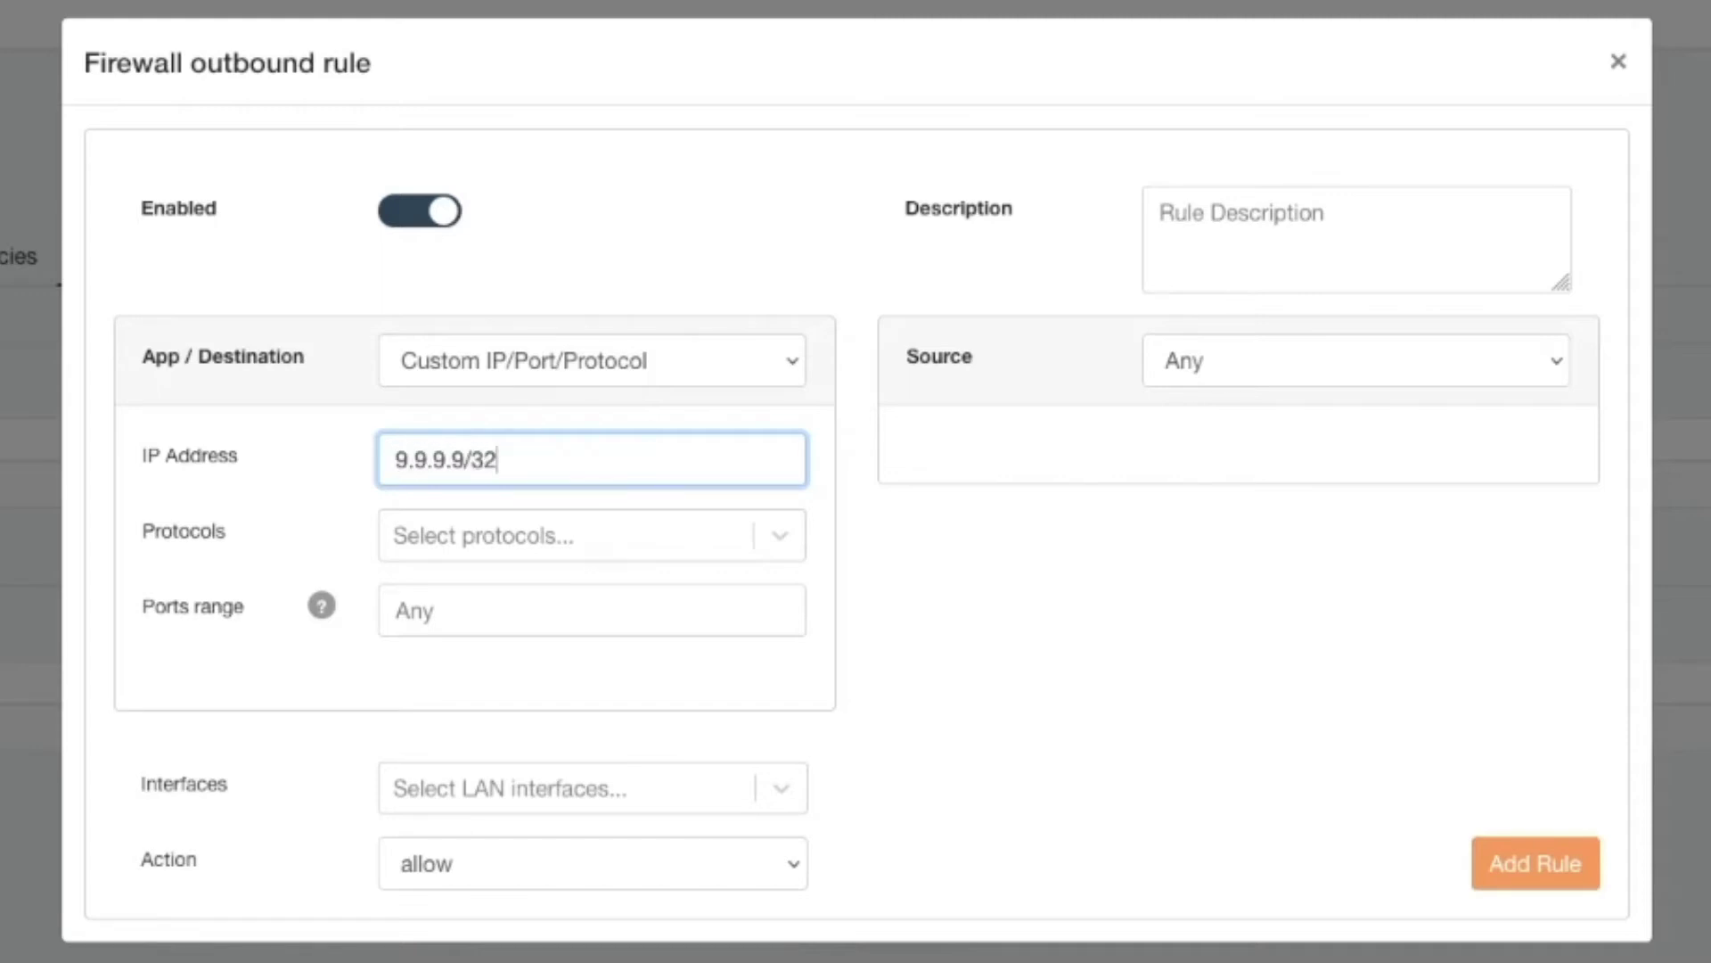
left_click(598, 531)
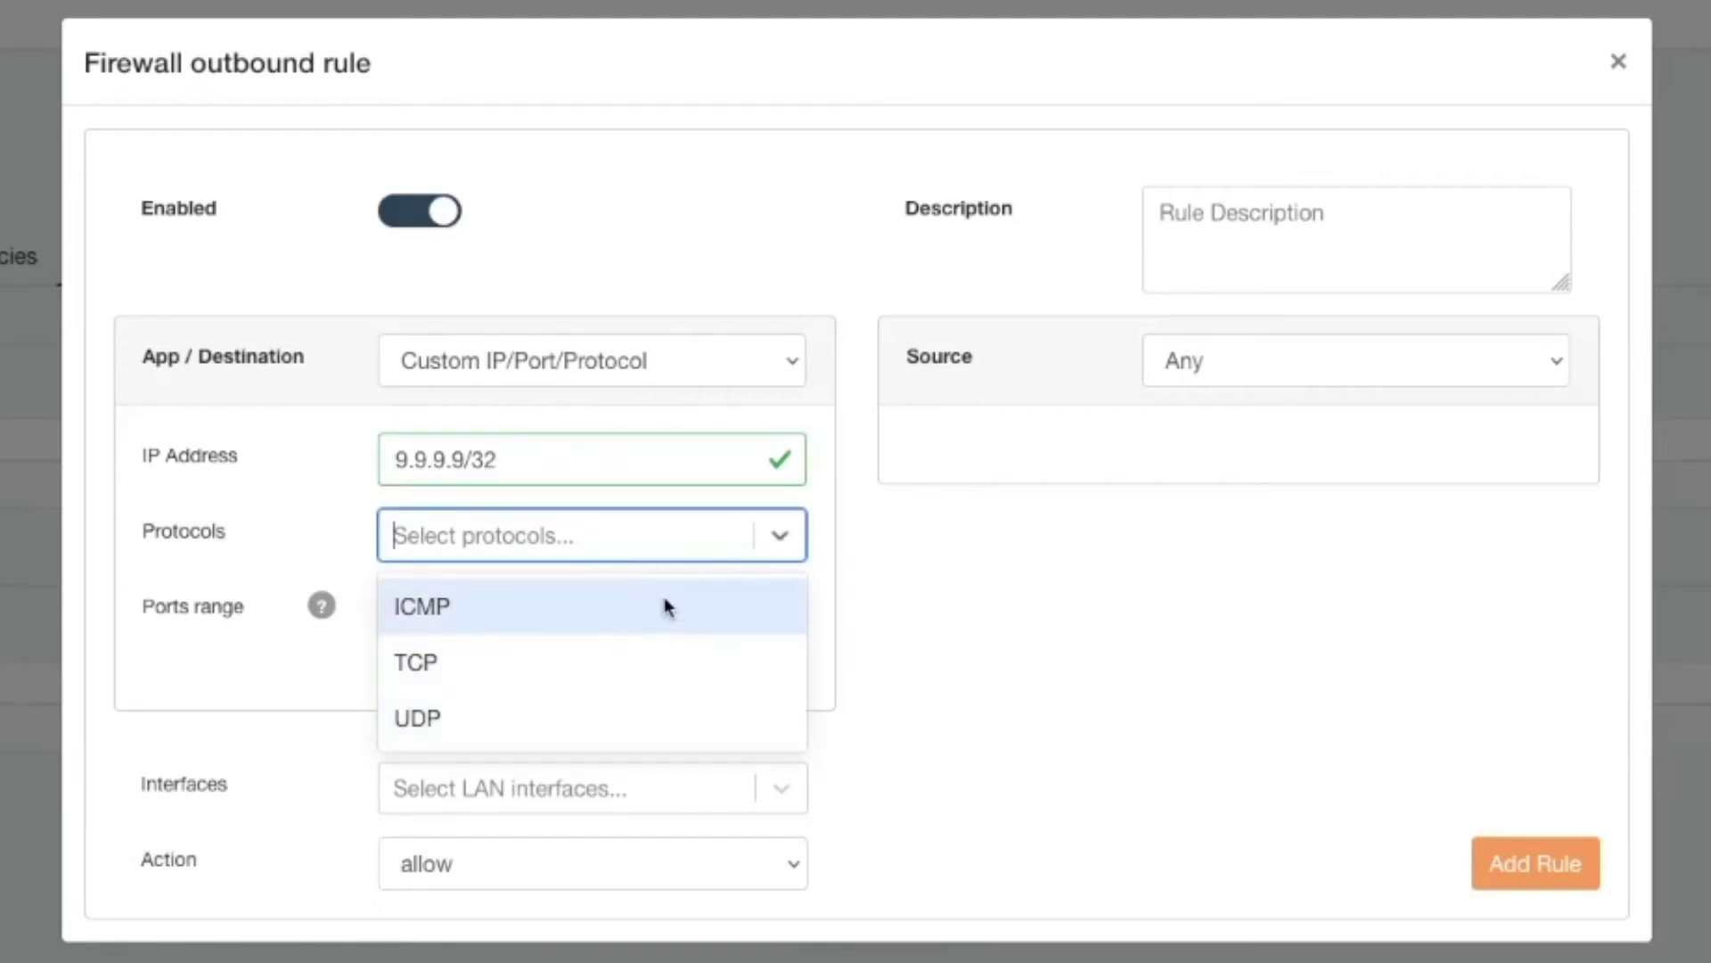
left_click(666, 607)
left_click(619, 545)
left_click(595, 604)
left_click(615, 542)
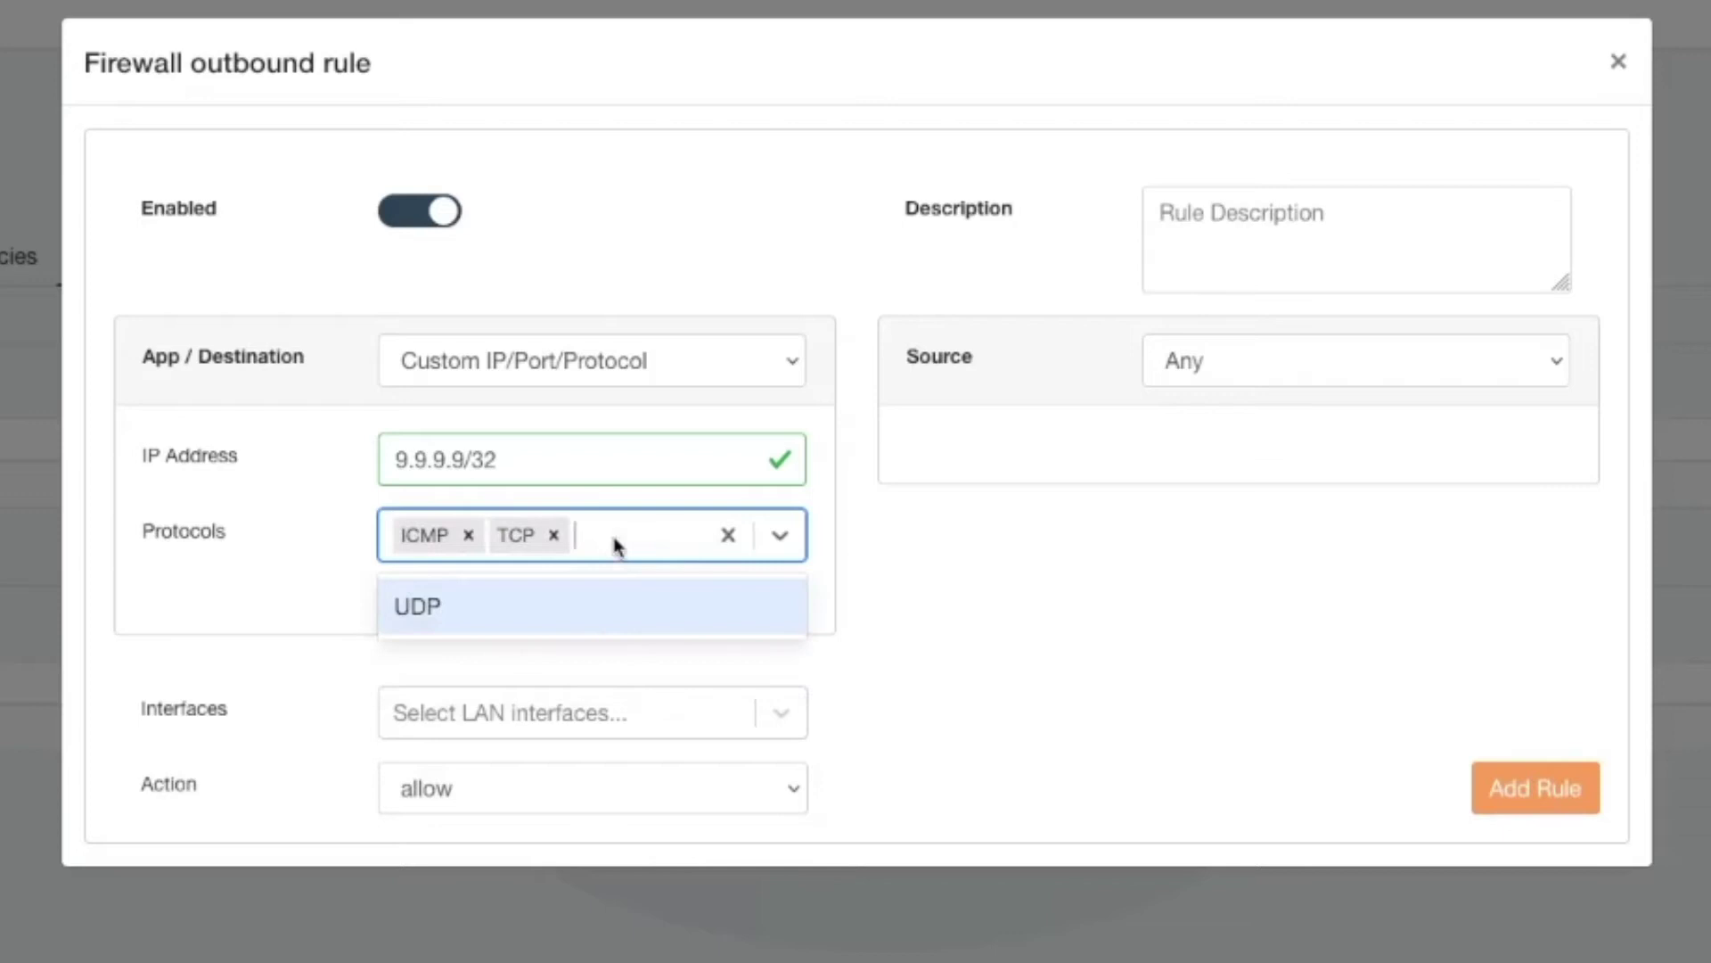
left_click(581, 608)
left_click(1131, 638)
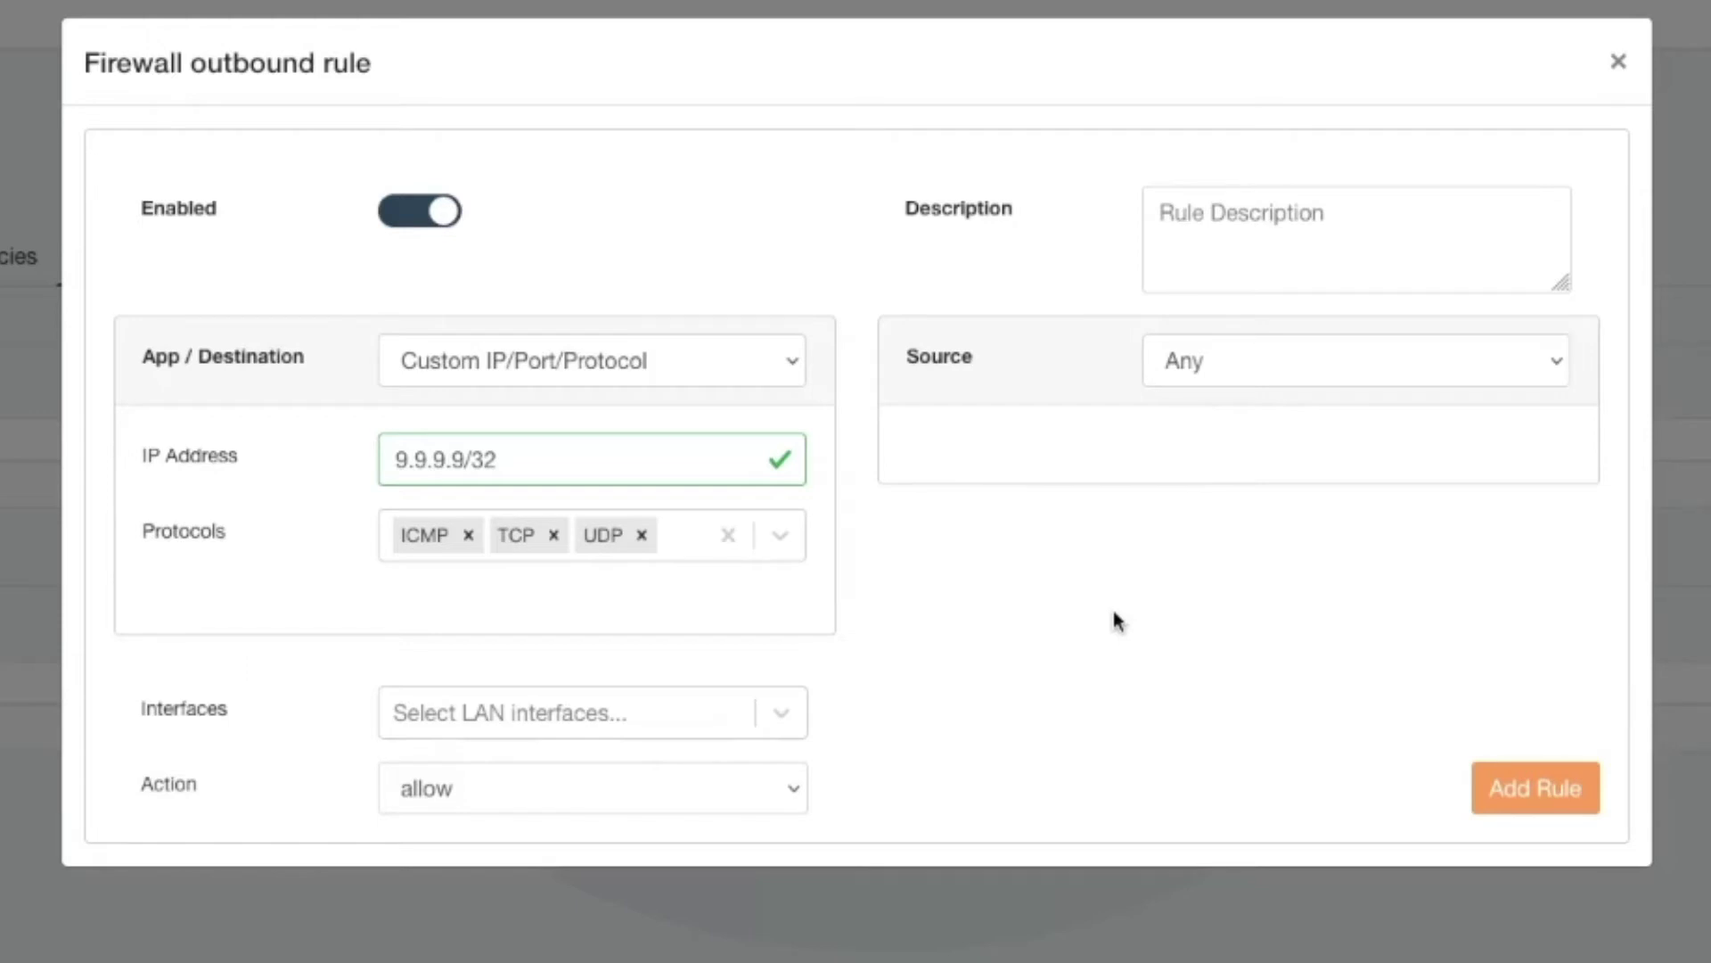
- Add the 9.9.9.9/32 rule with the deny action on LAN interface eno3, and enable device-specific firewall rules
left_click(572, 721)
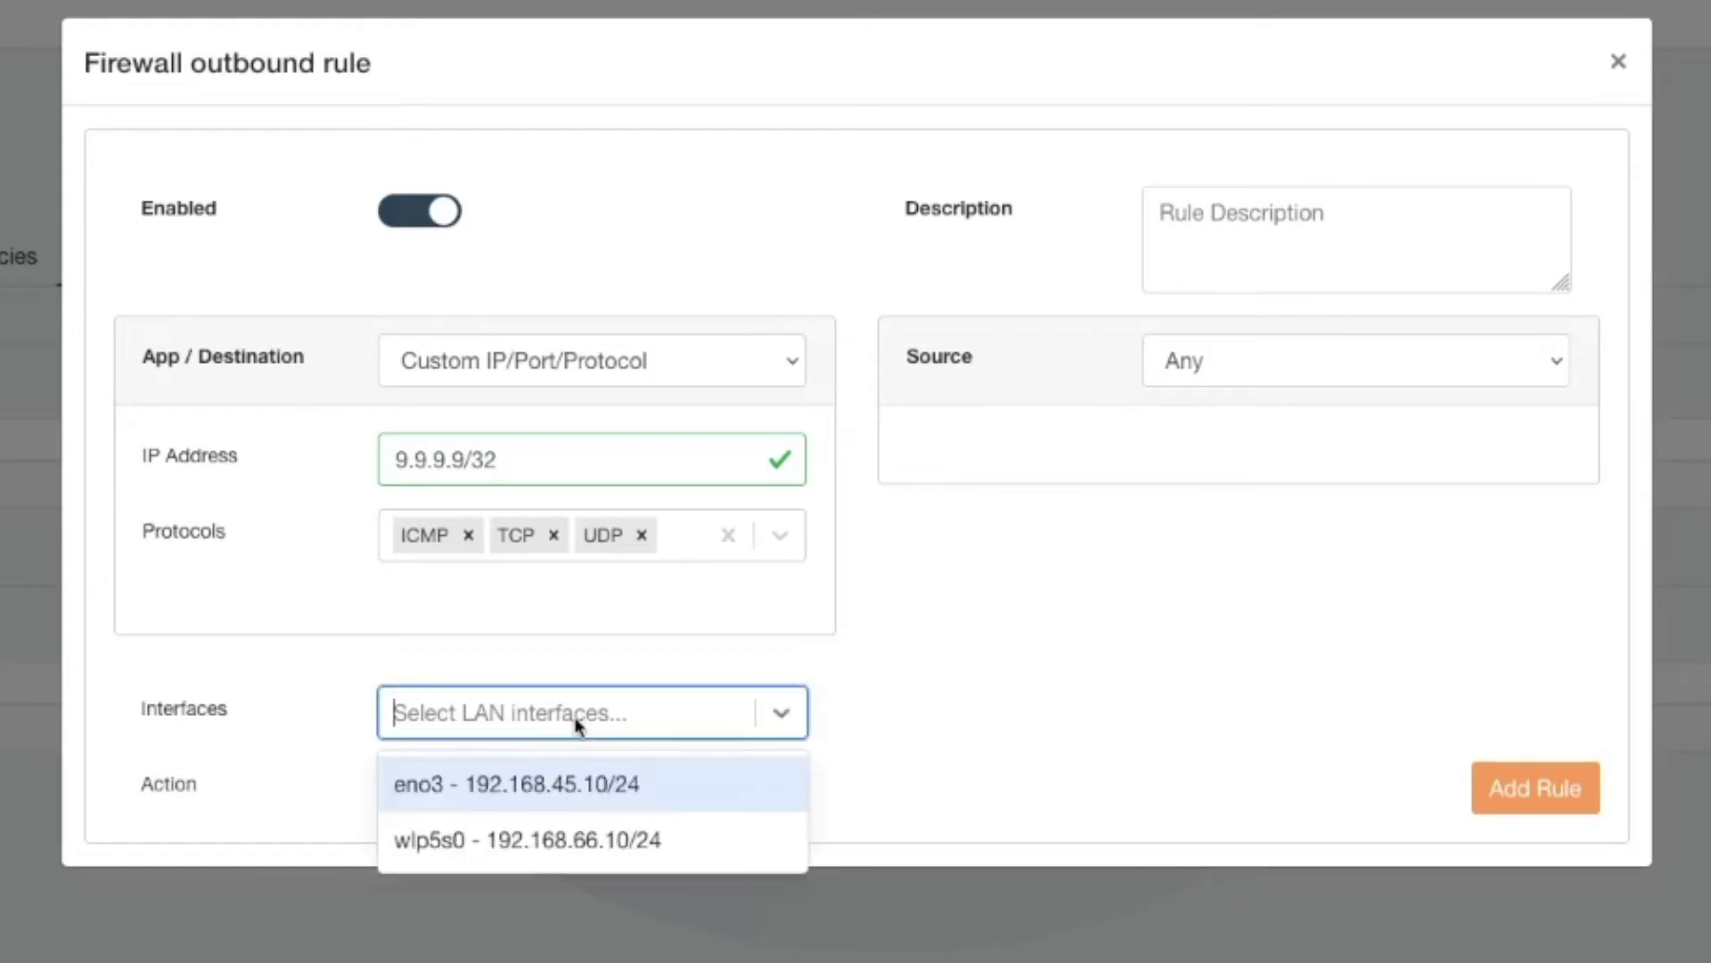
left_click(617, 786)
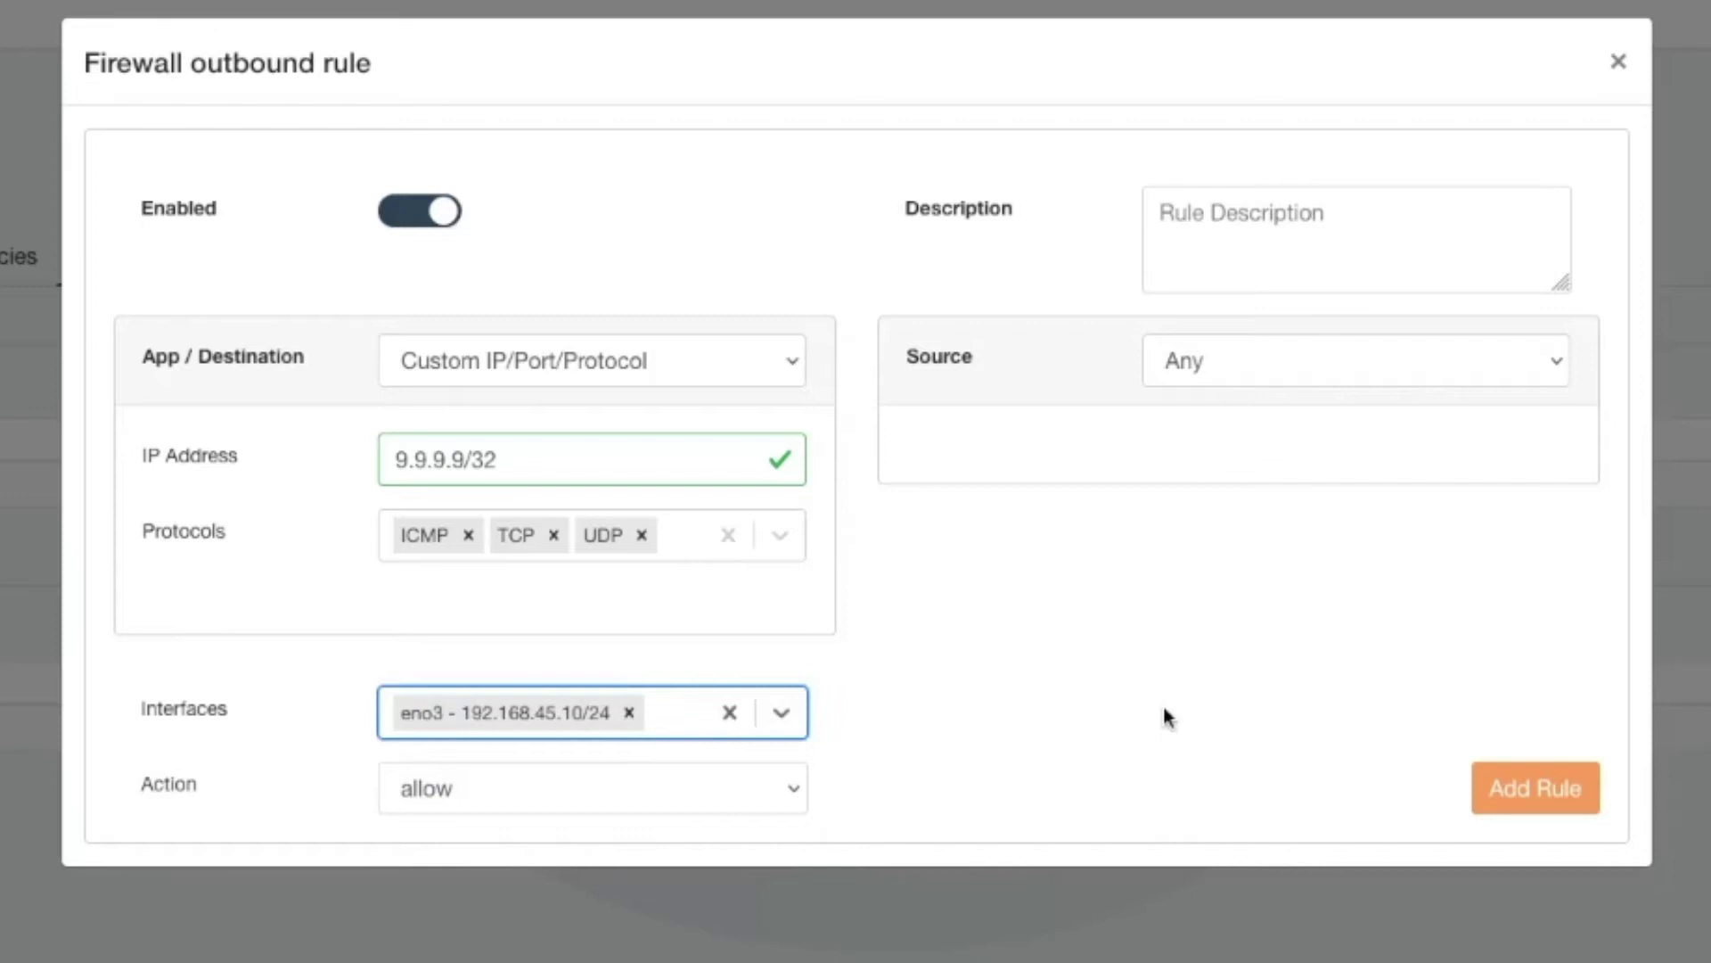
left_click(553, 791)
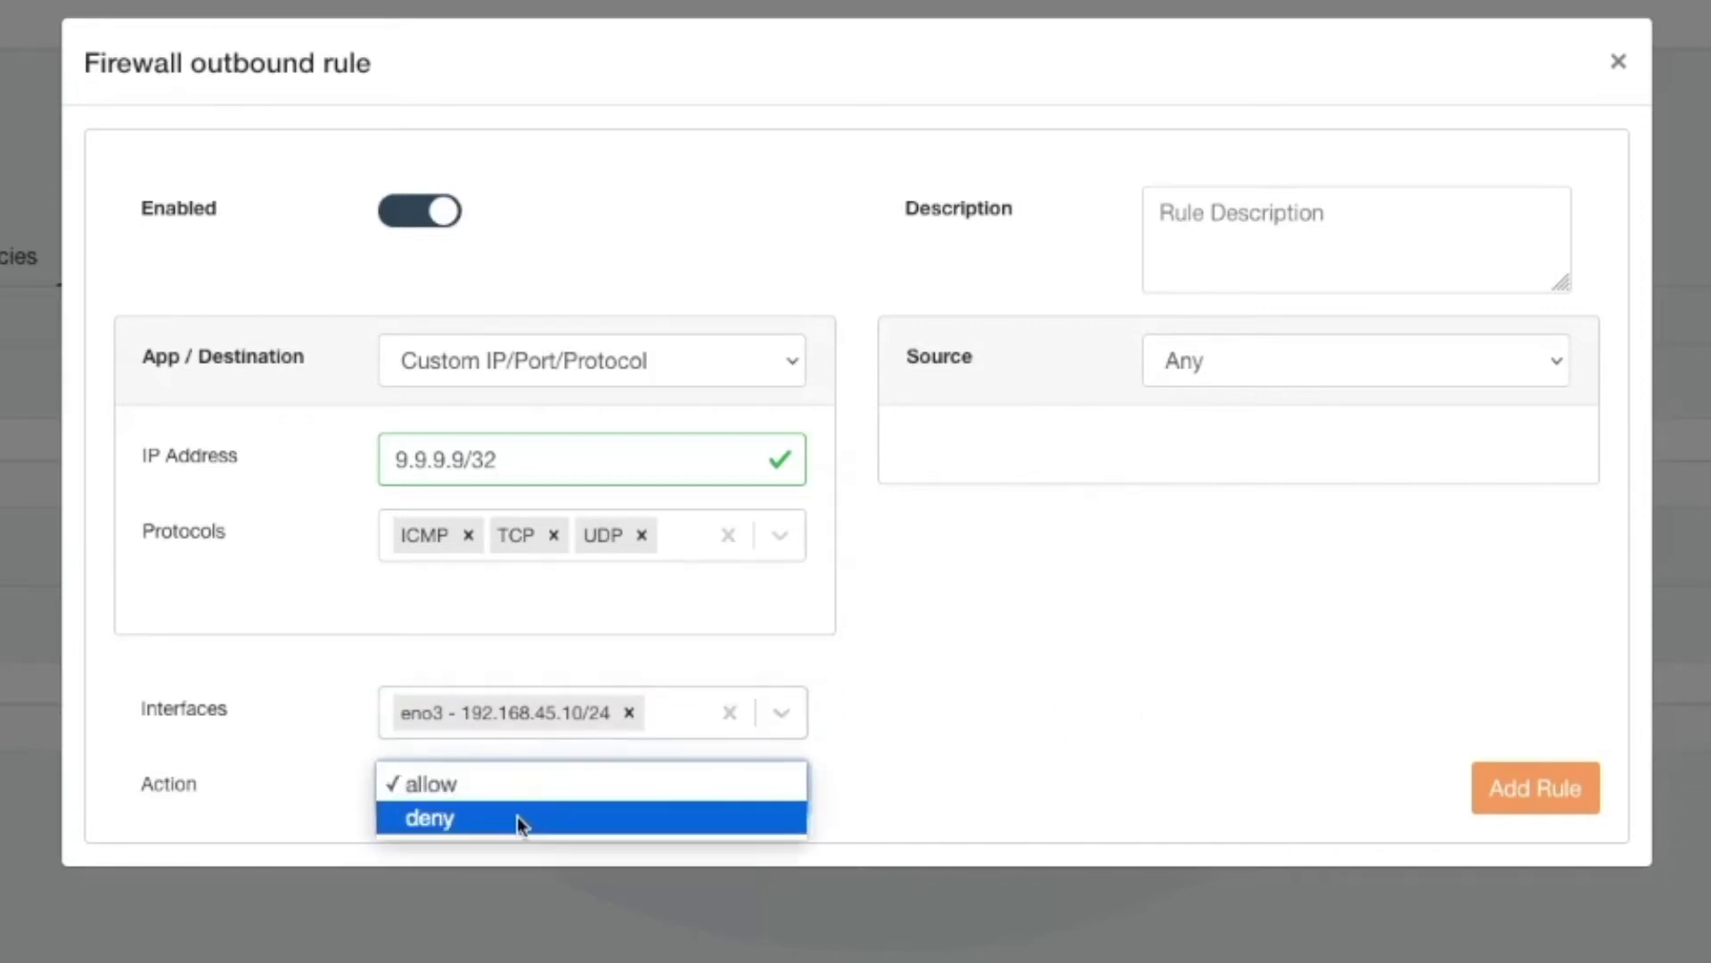
left_click(517, 818)
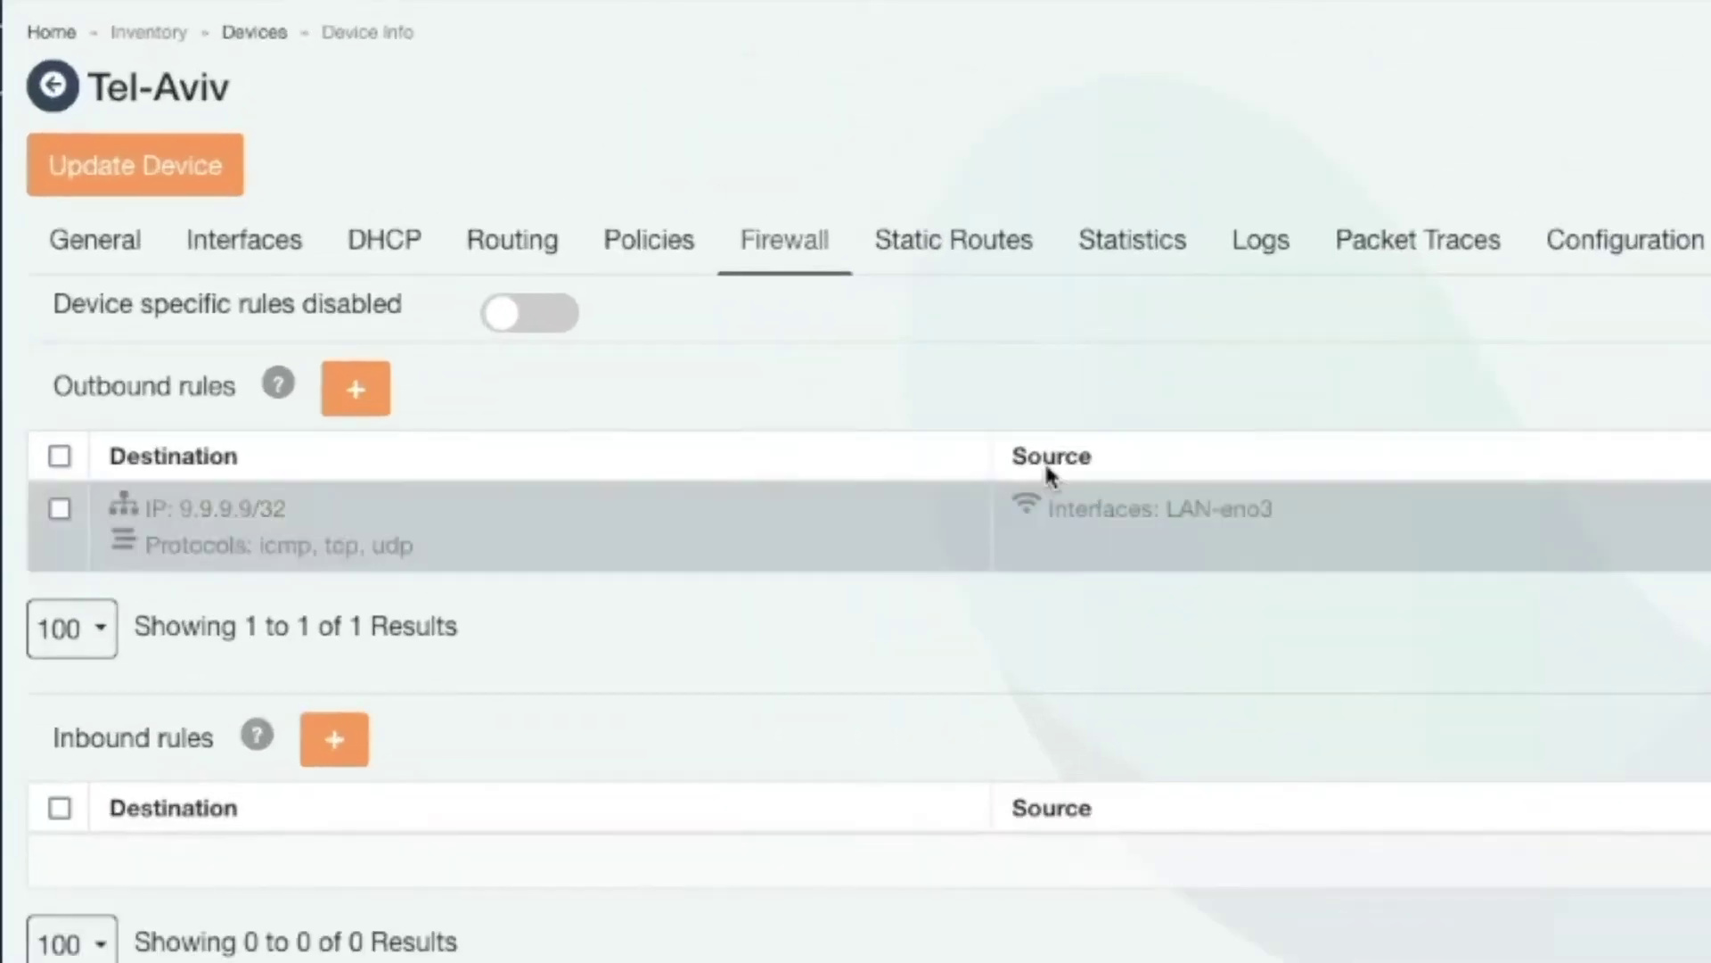
left_click(325, 197)
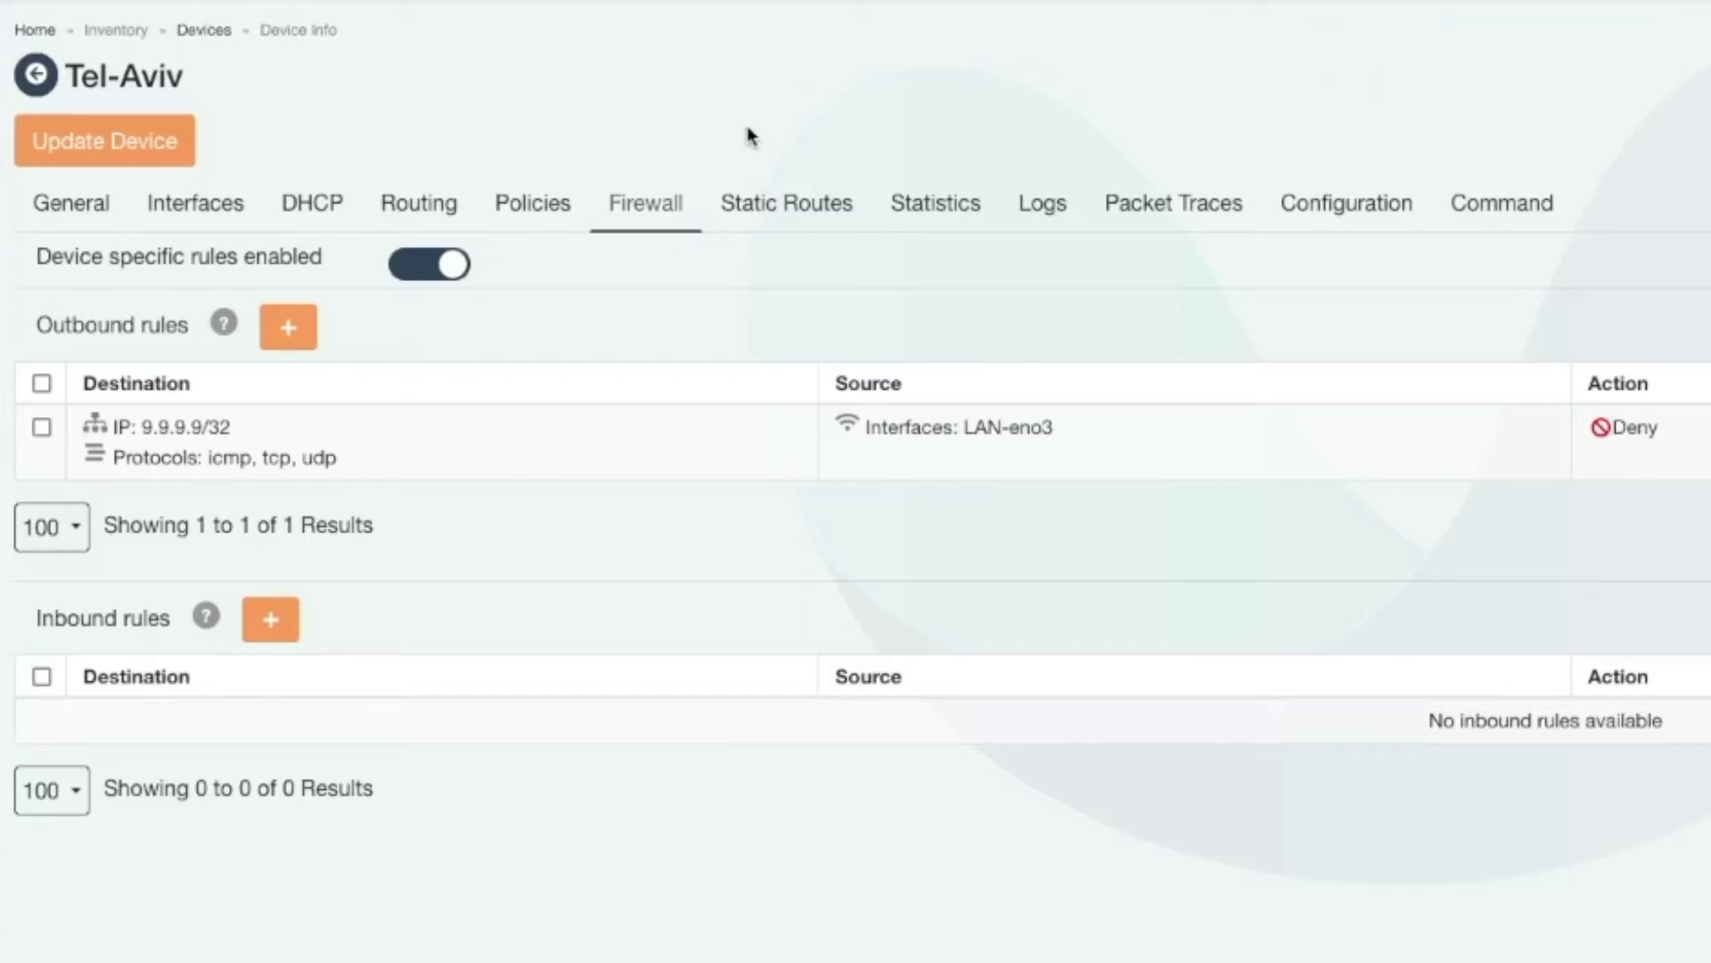
- Start another outbound rule whose destination is matched by traffic name, choosing facebook
left_click(283, 328)
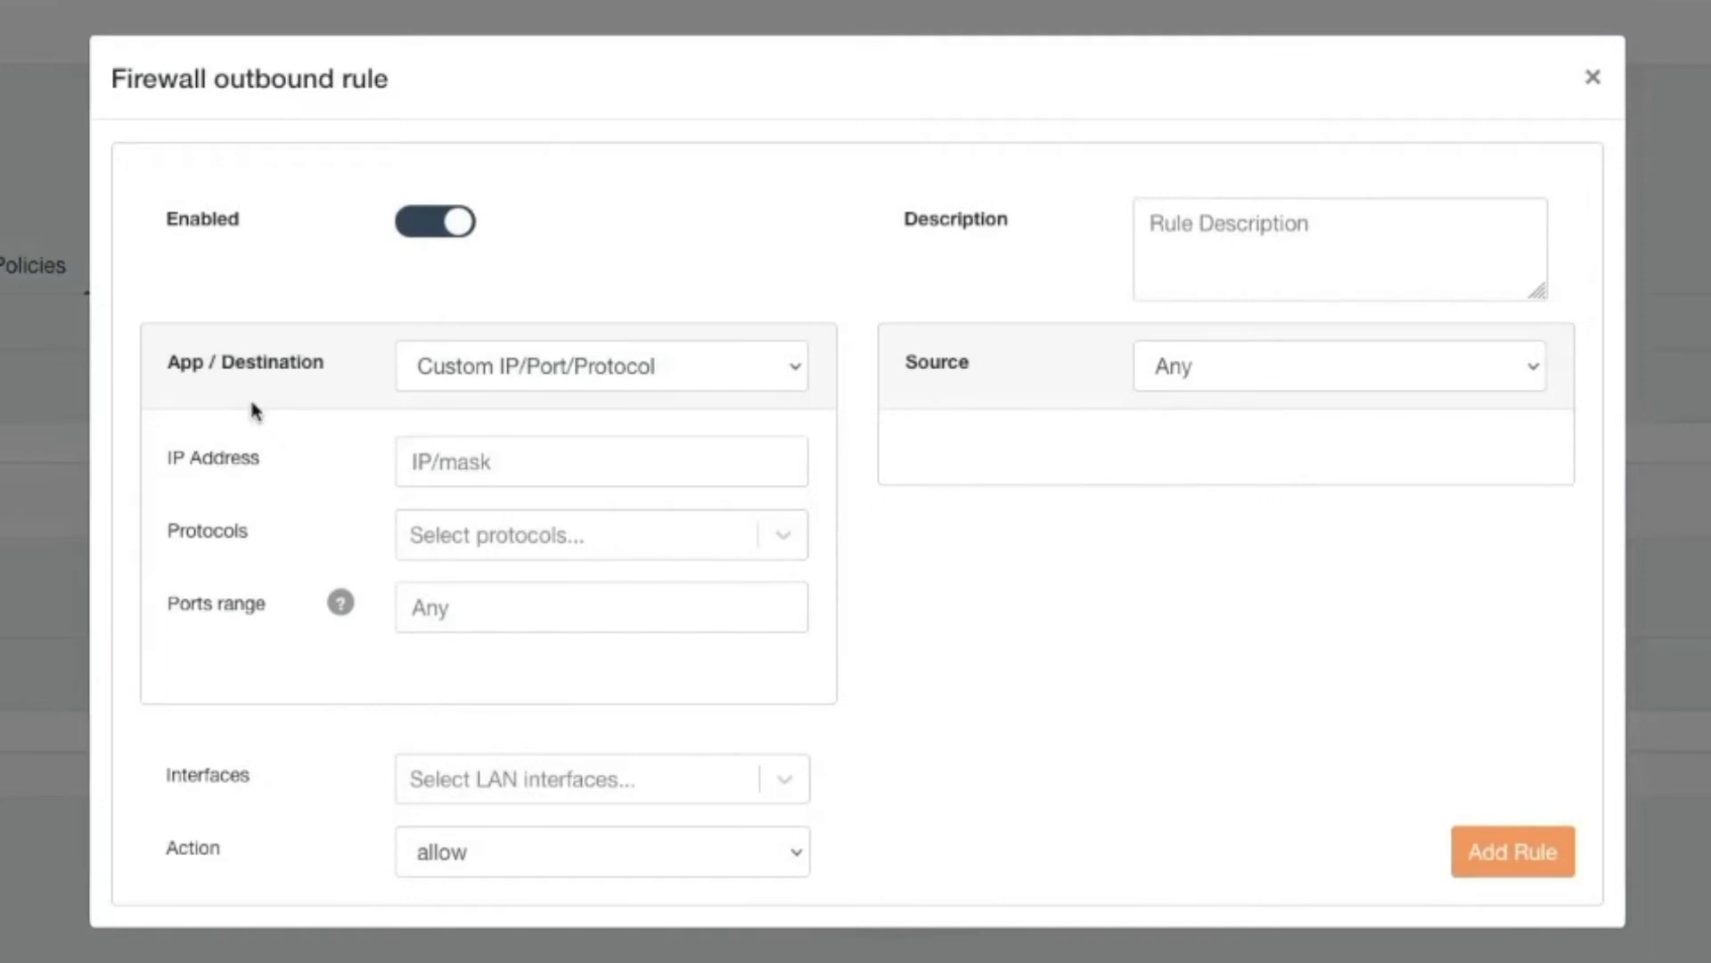
left_click(511, 369)
left_click(607, 304)
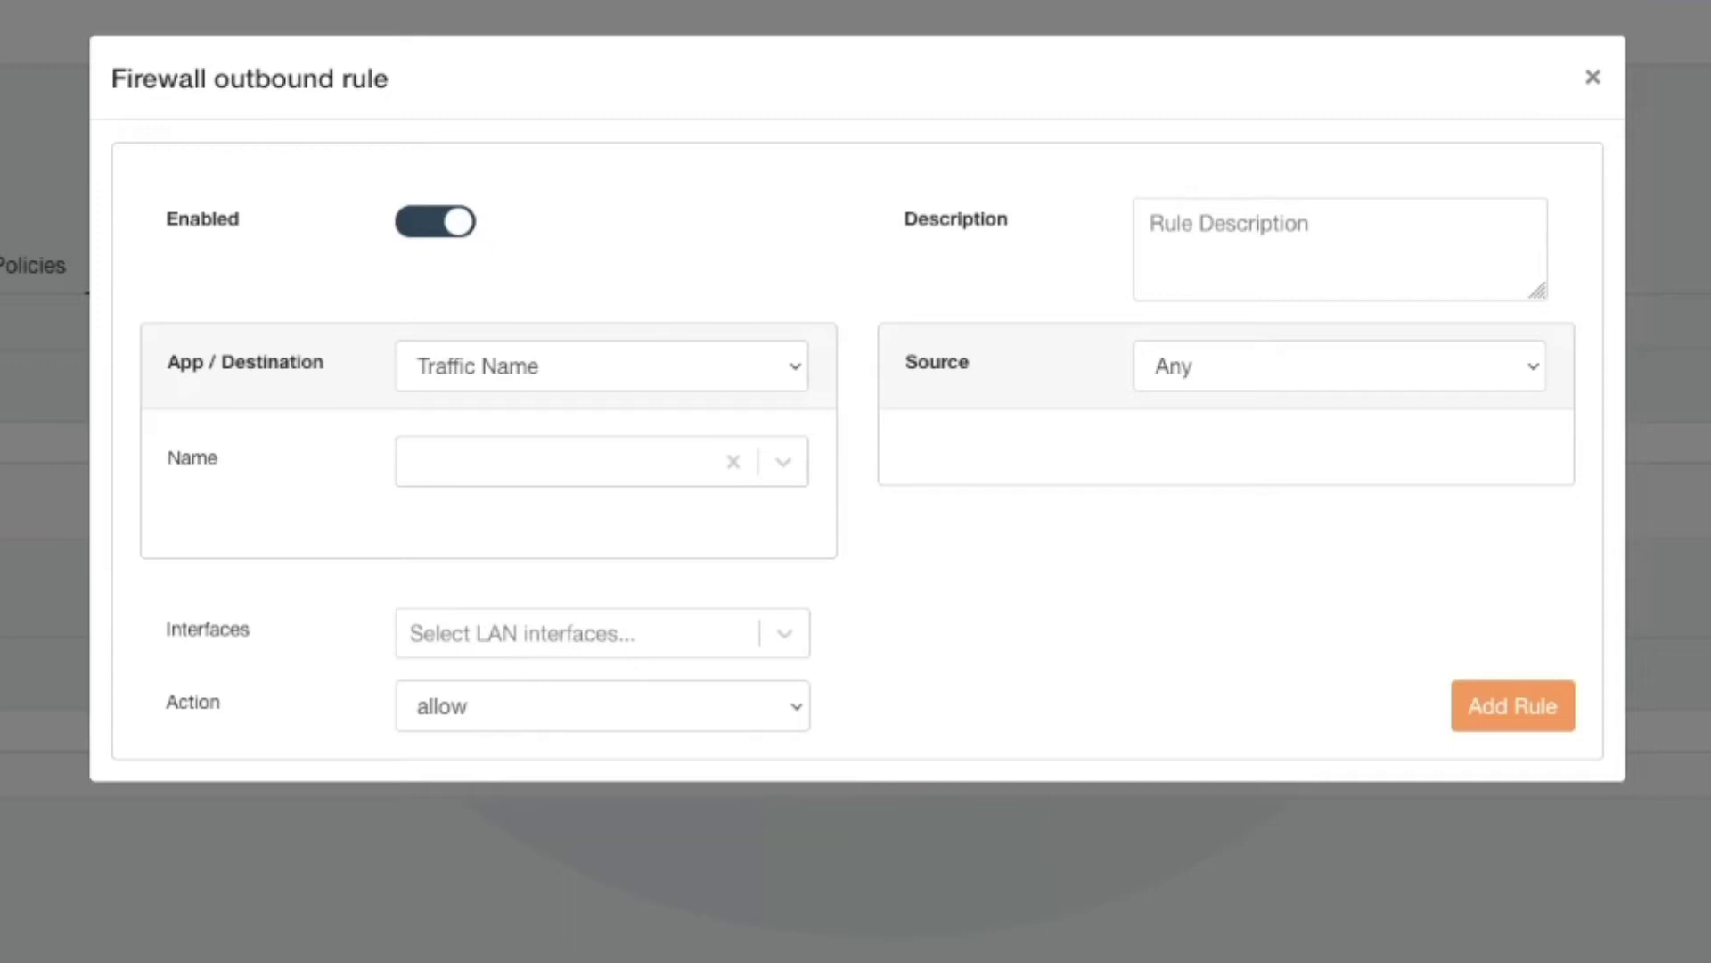
left_click(543, 471)
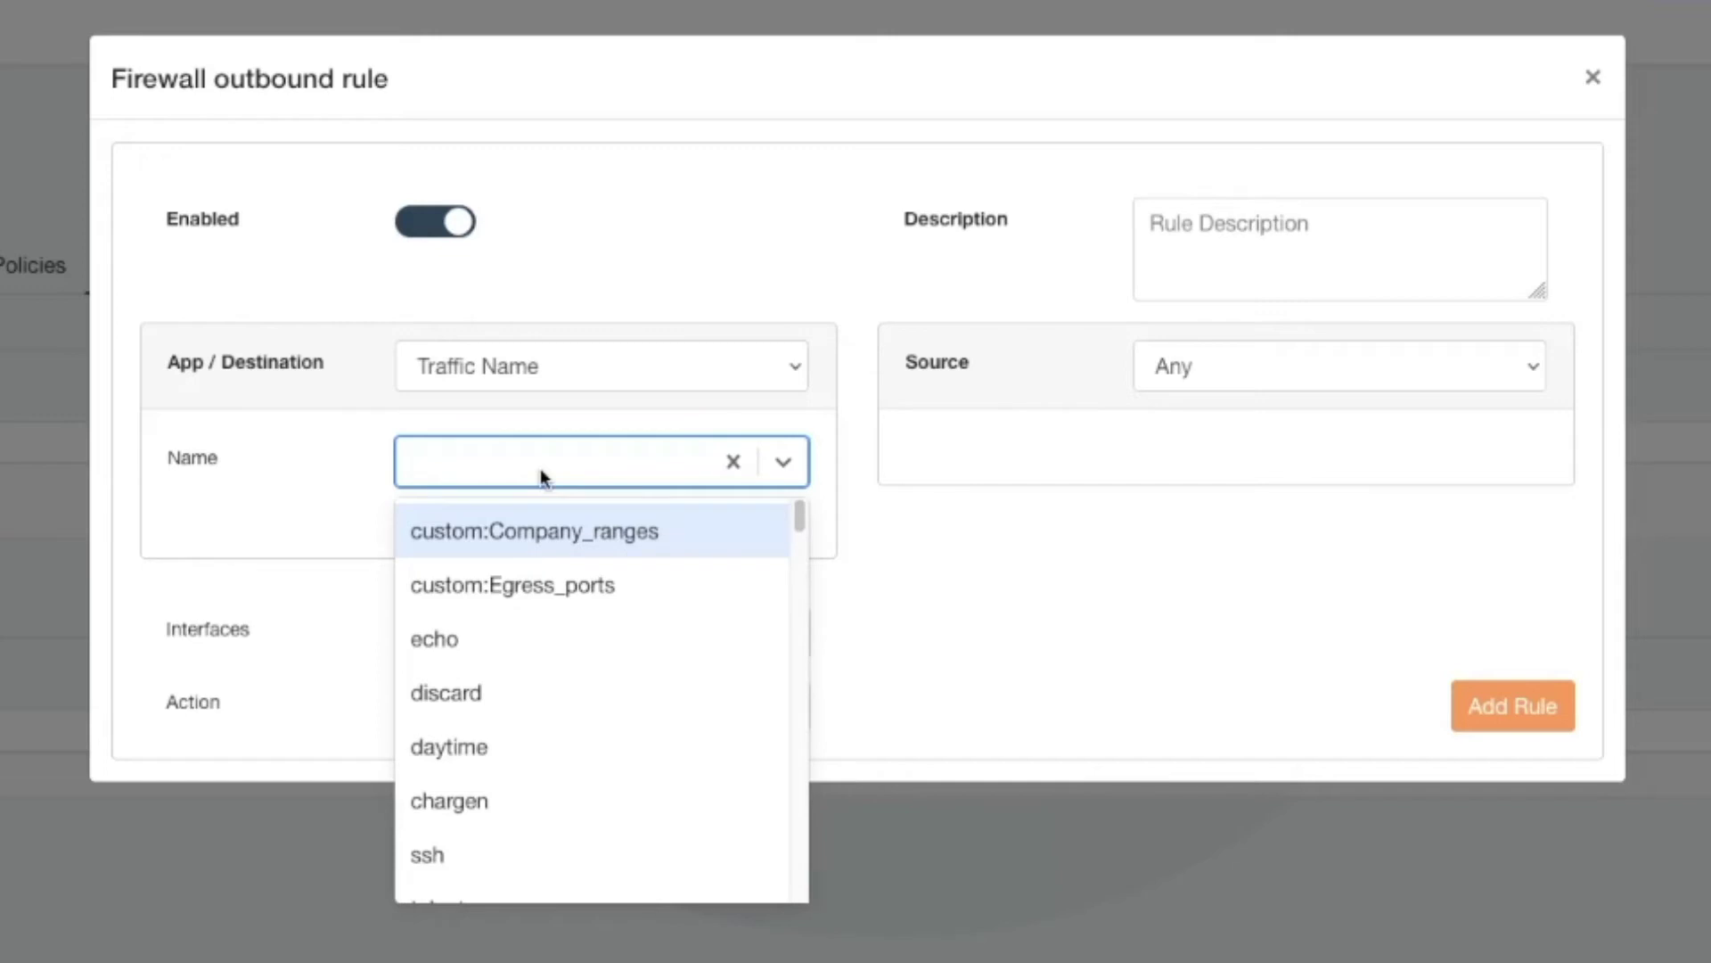
type("face")
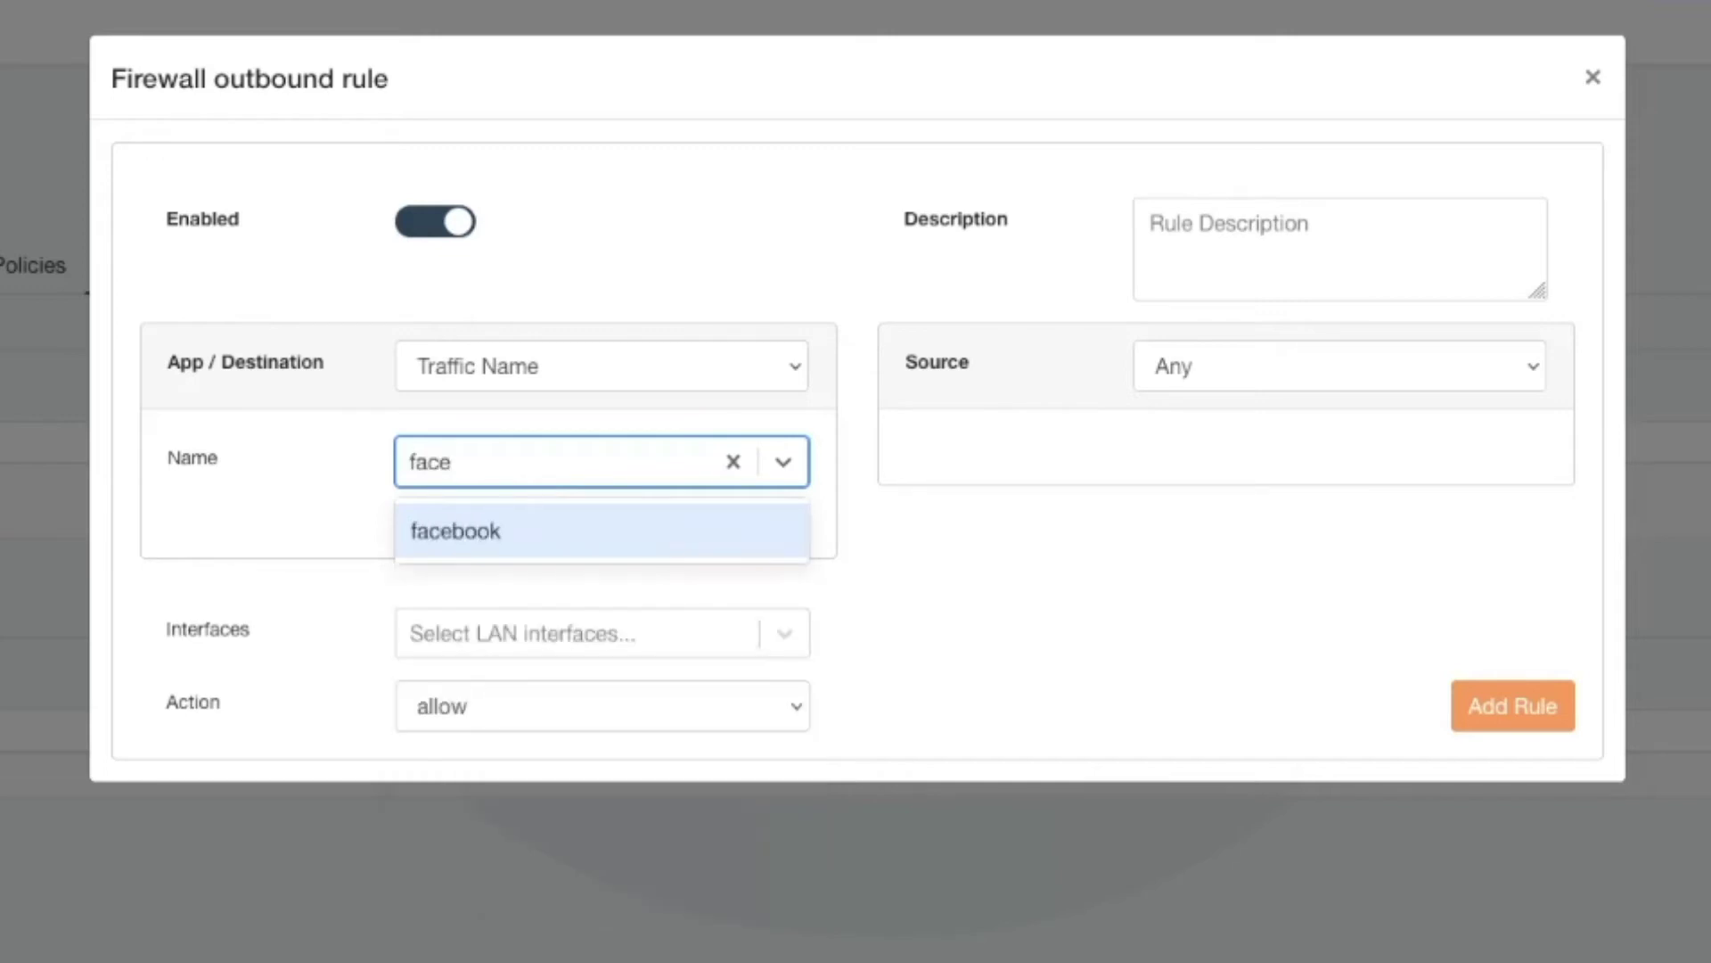
left_click(562, 531)
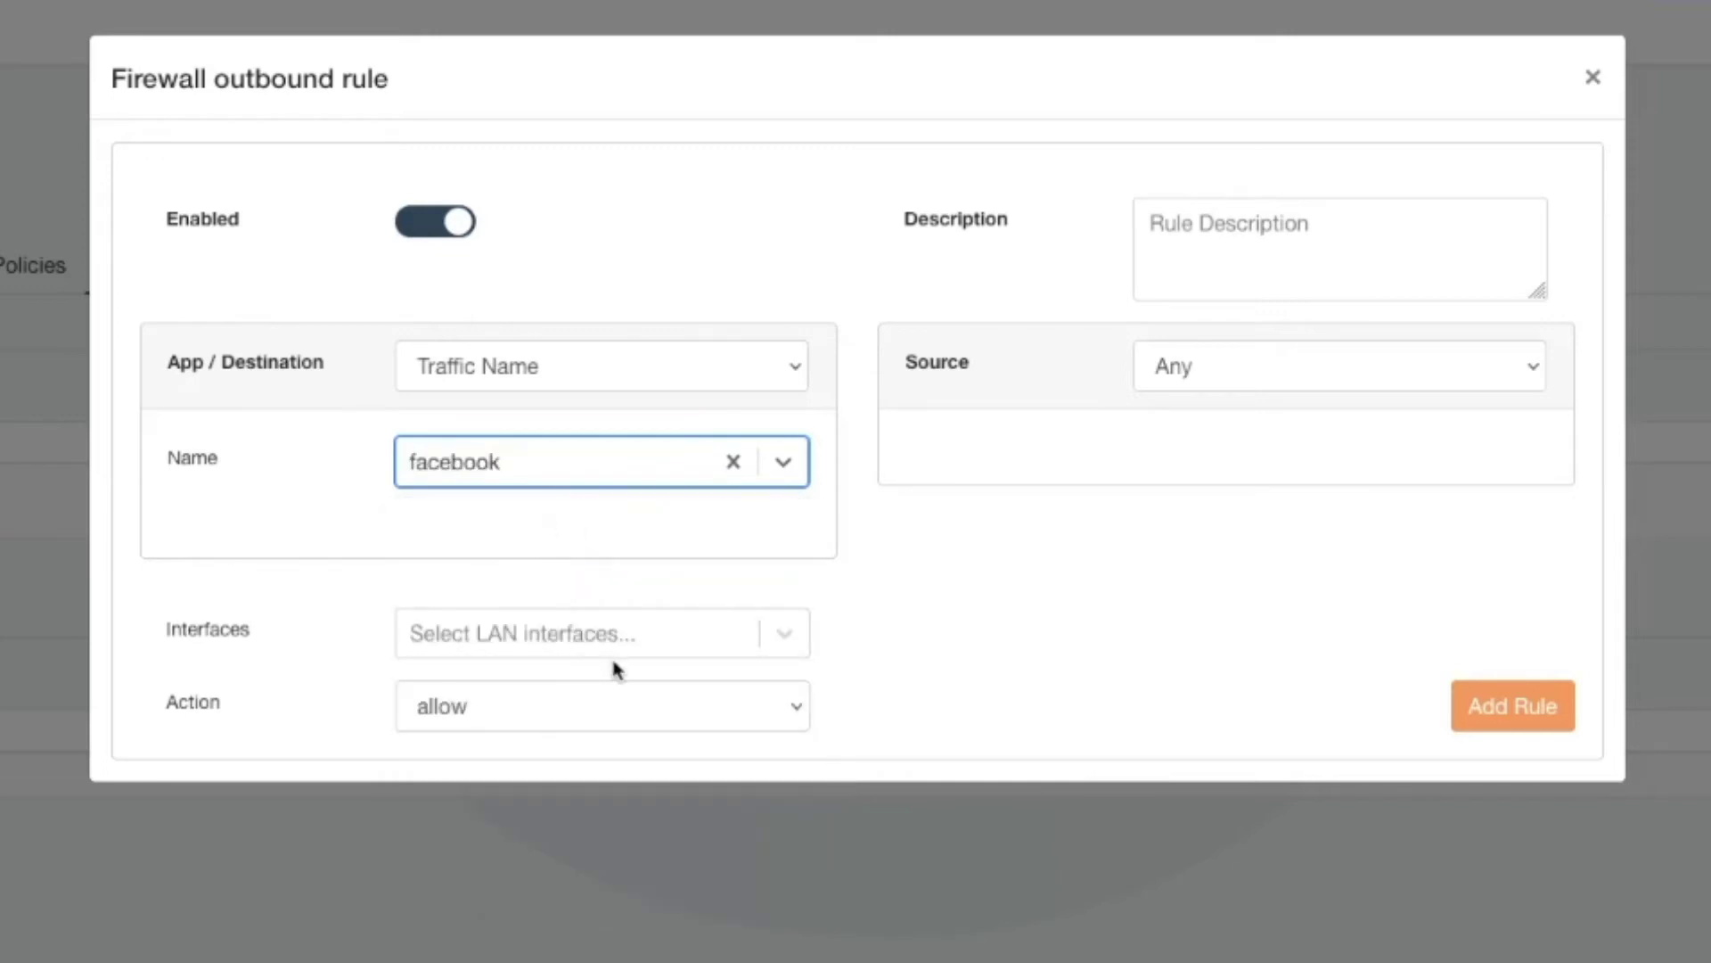
- Assign the facebook rule to LAN interface eno3 with the deny action and add it
left_click(639, 629)
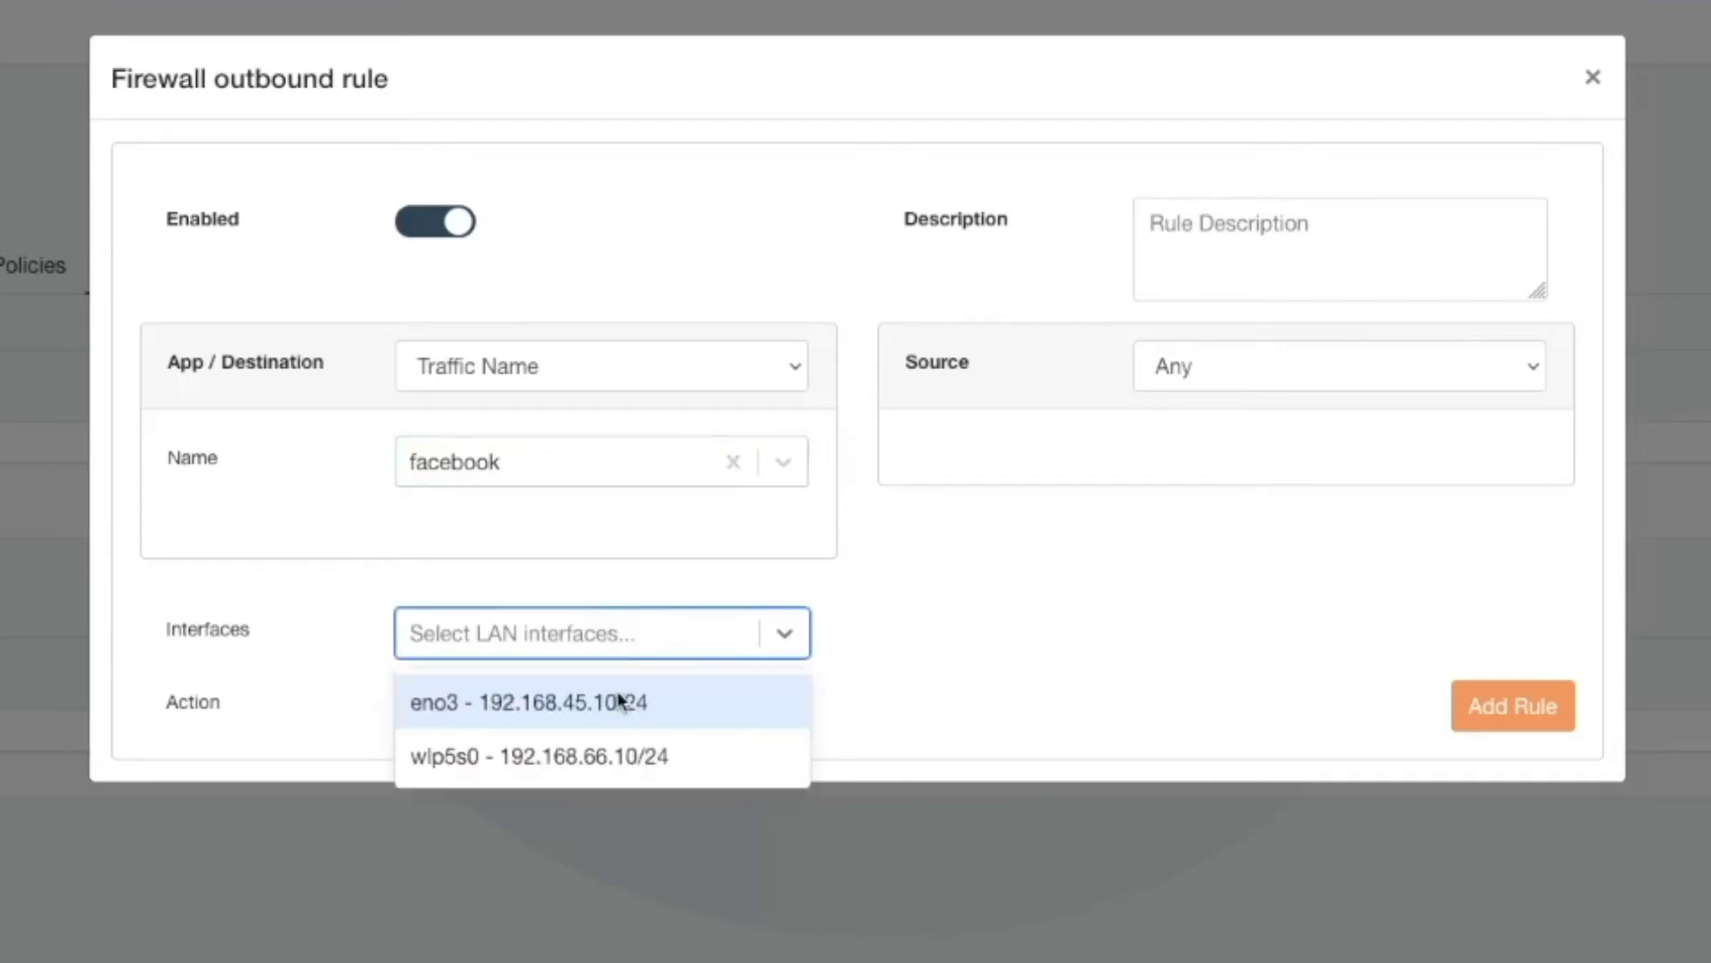
left_click(623, 702)
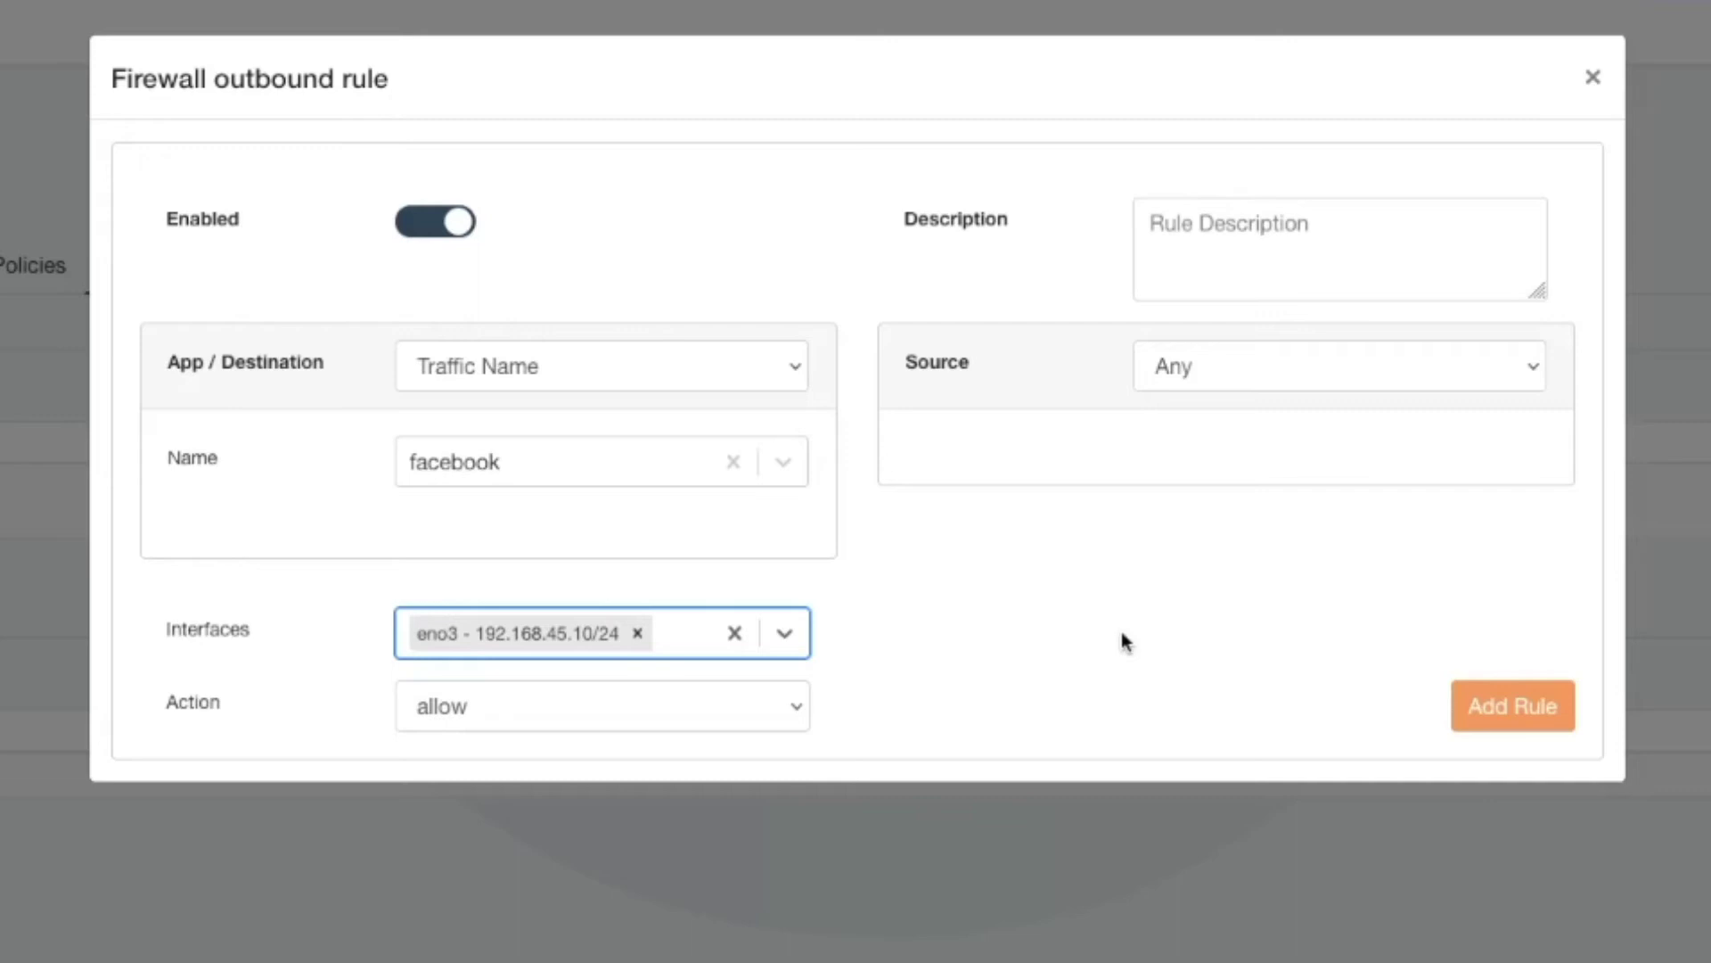
left_click(622, 709)
left_click(618, 735)
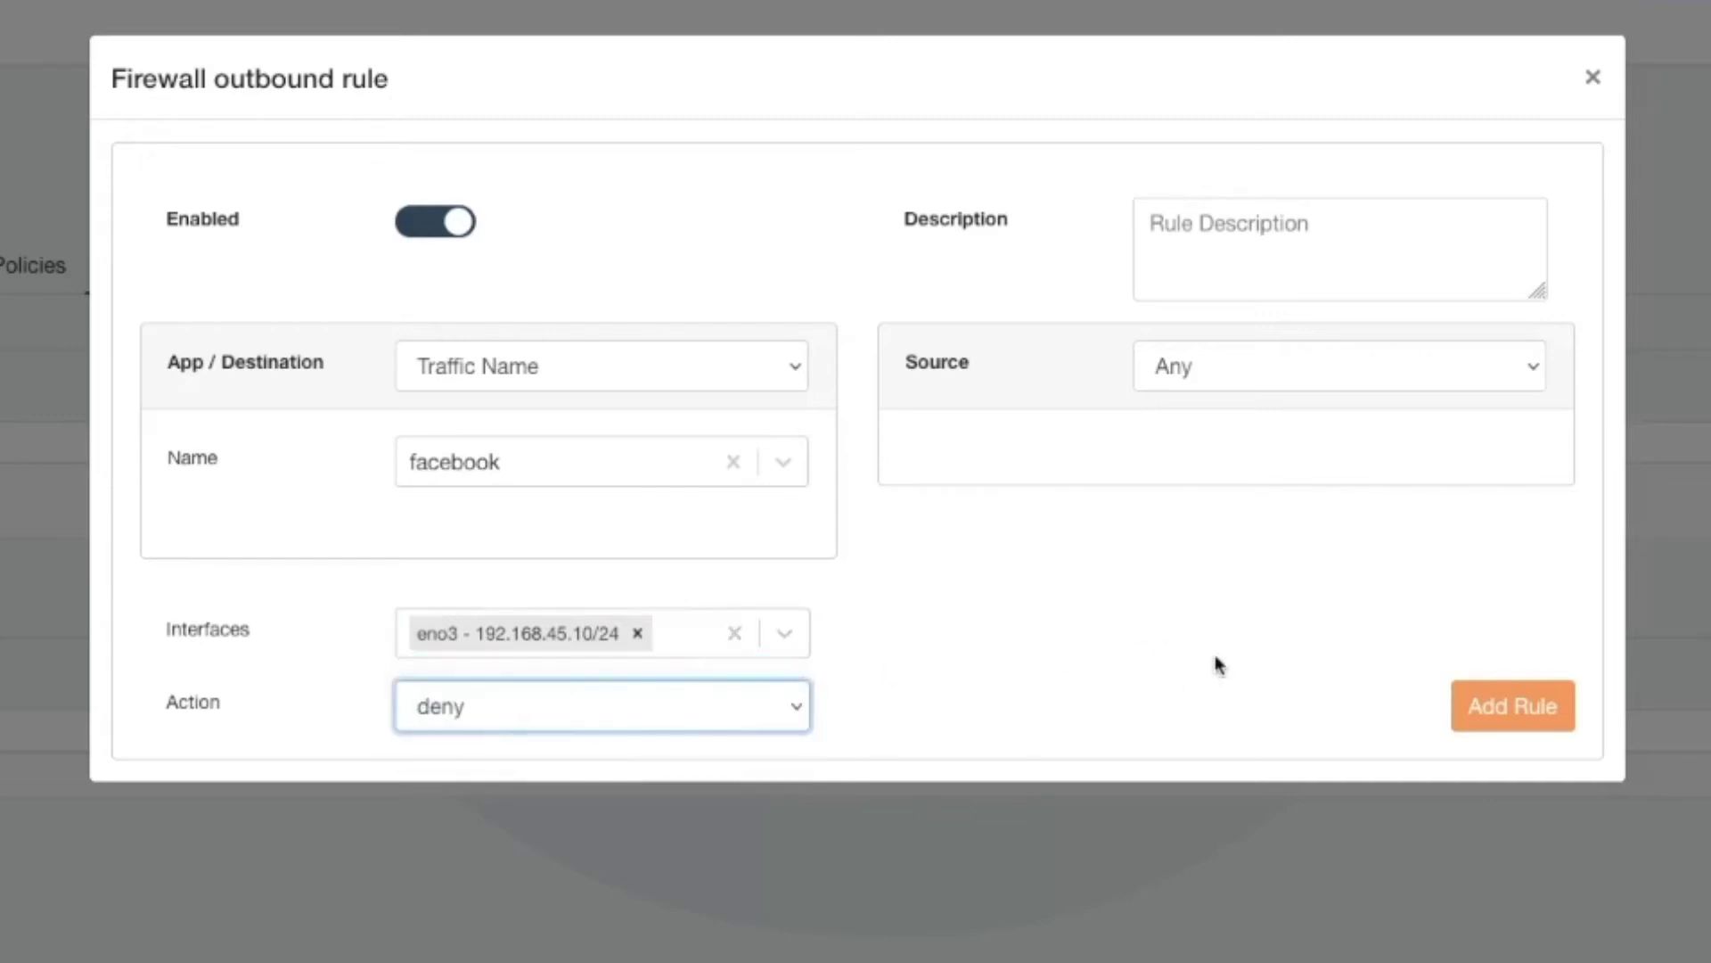
left_click(1563, 714)
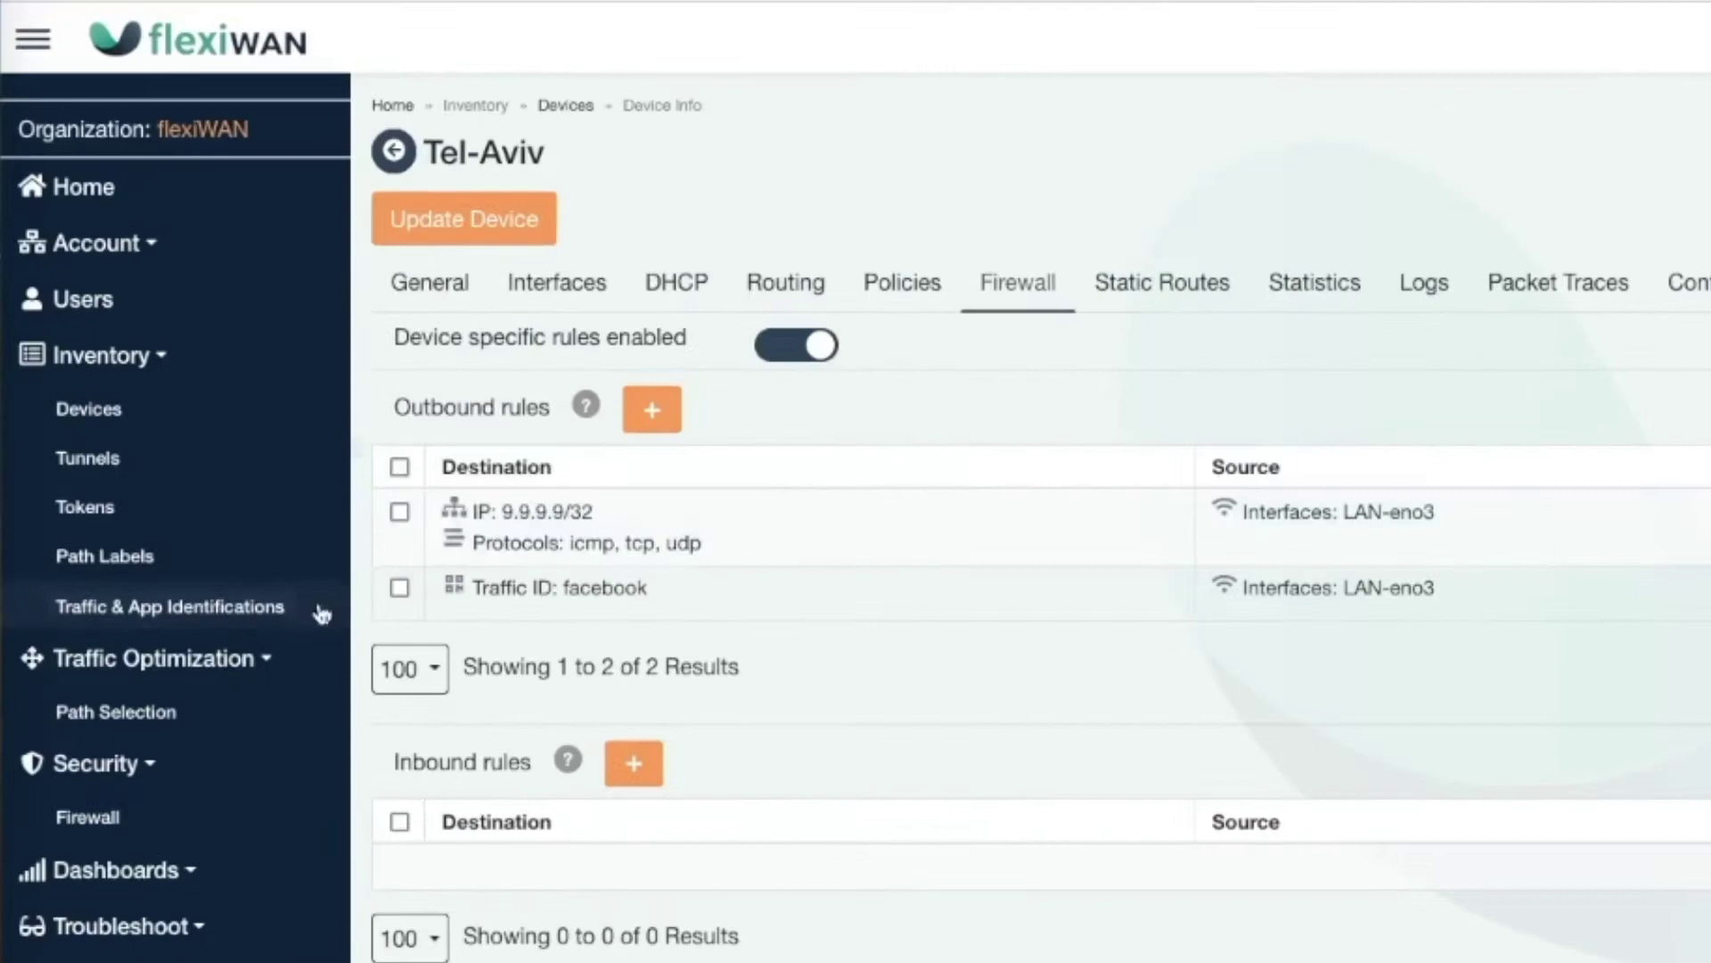
- Examine the rules of the custom:Company_ranges app identification, and return to the Tel-Aviv firewall rules
left_click(323, 599)
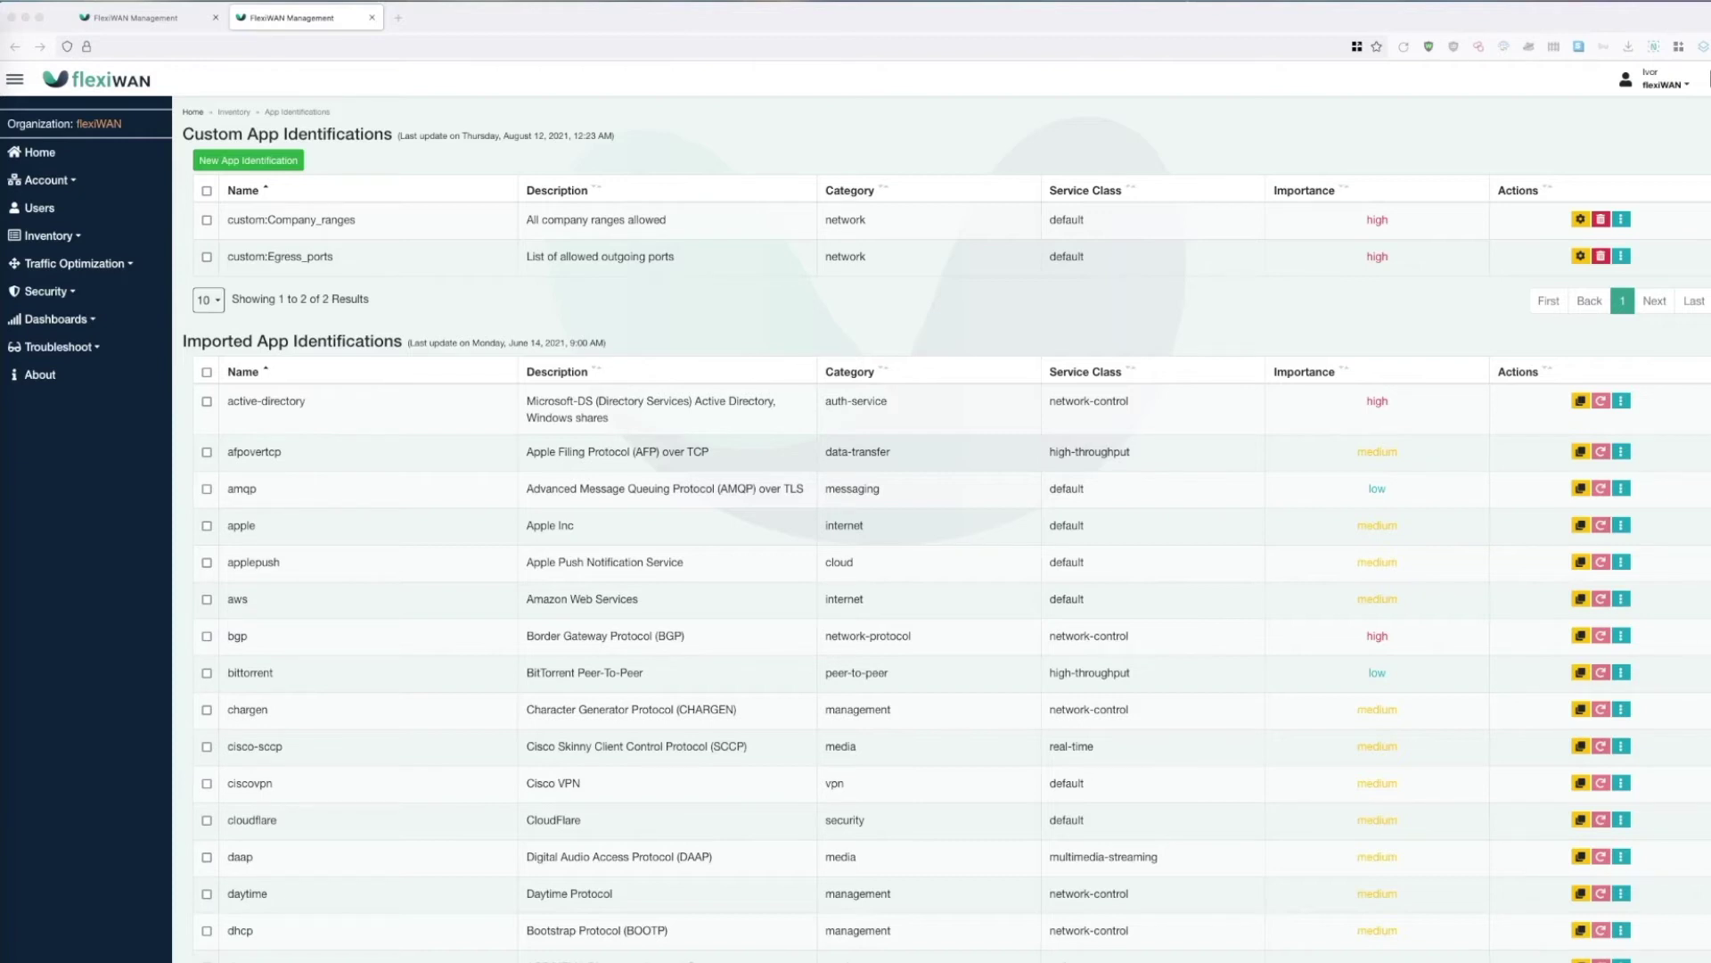
left_click(1581, 219)
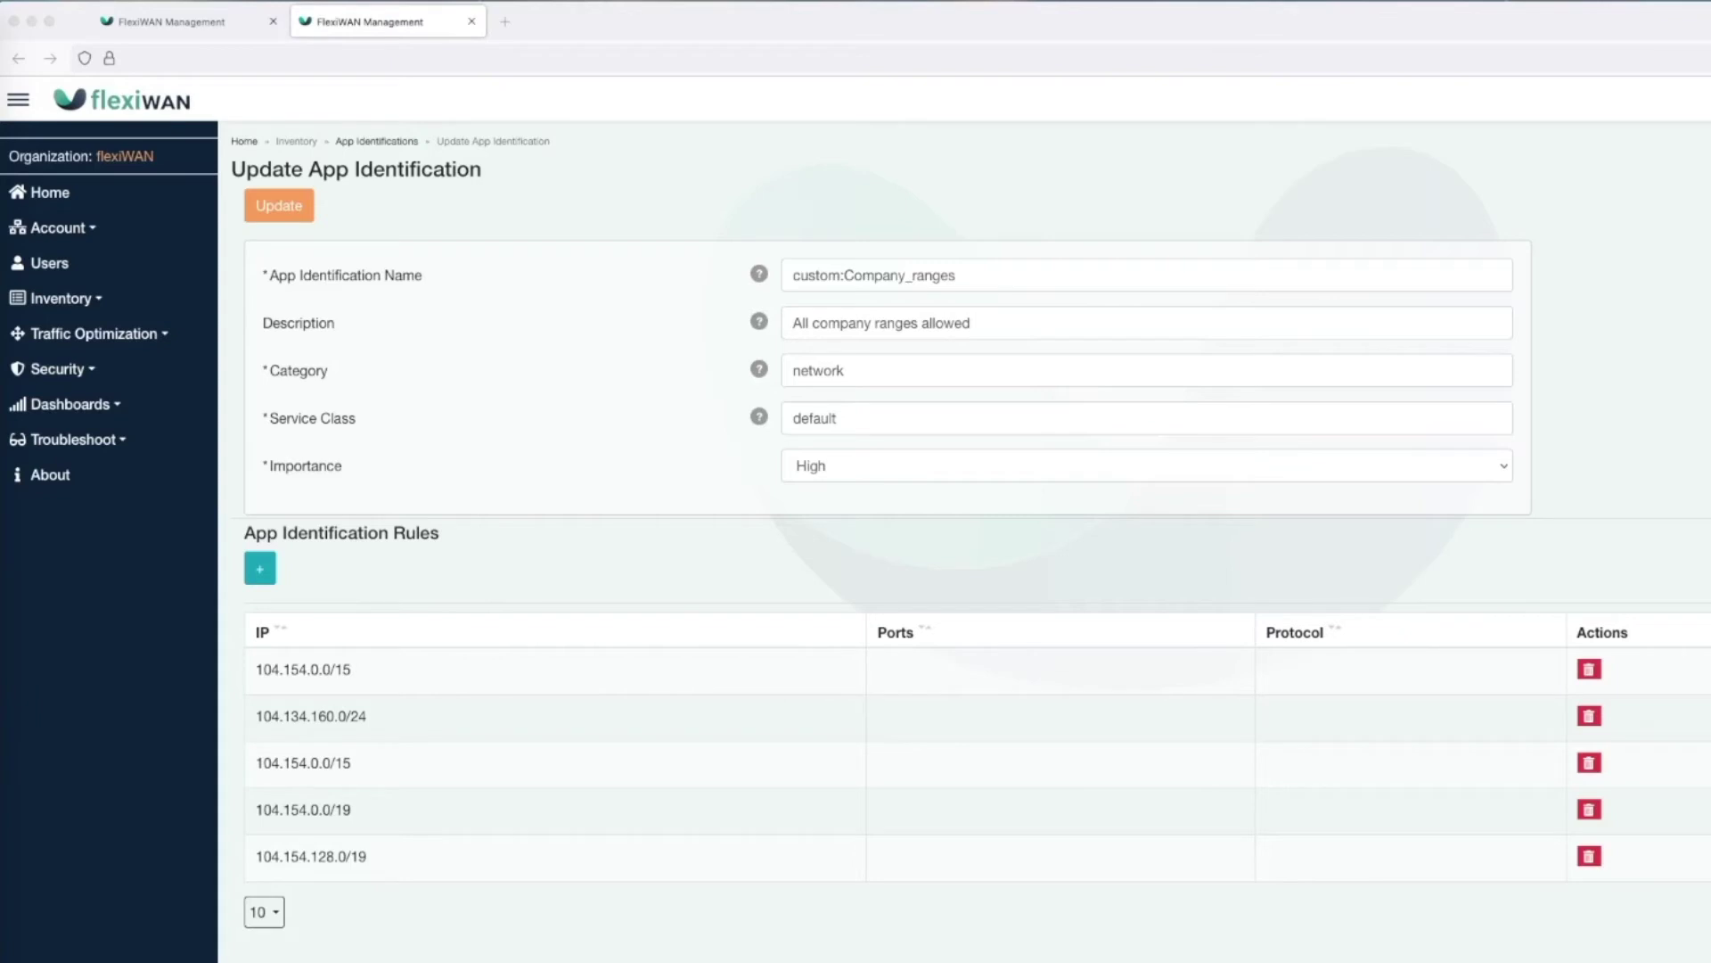
left_click(398, 141)
left_click(354, 324)
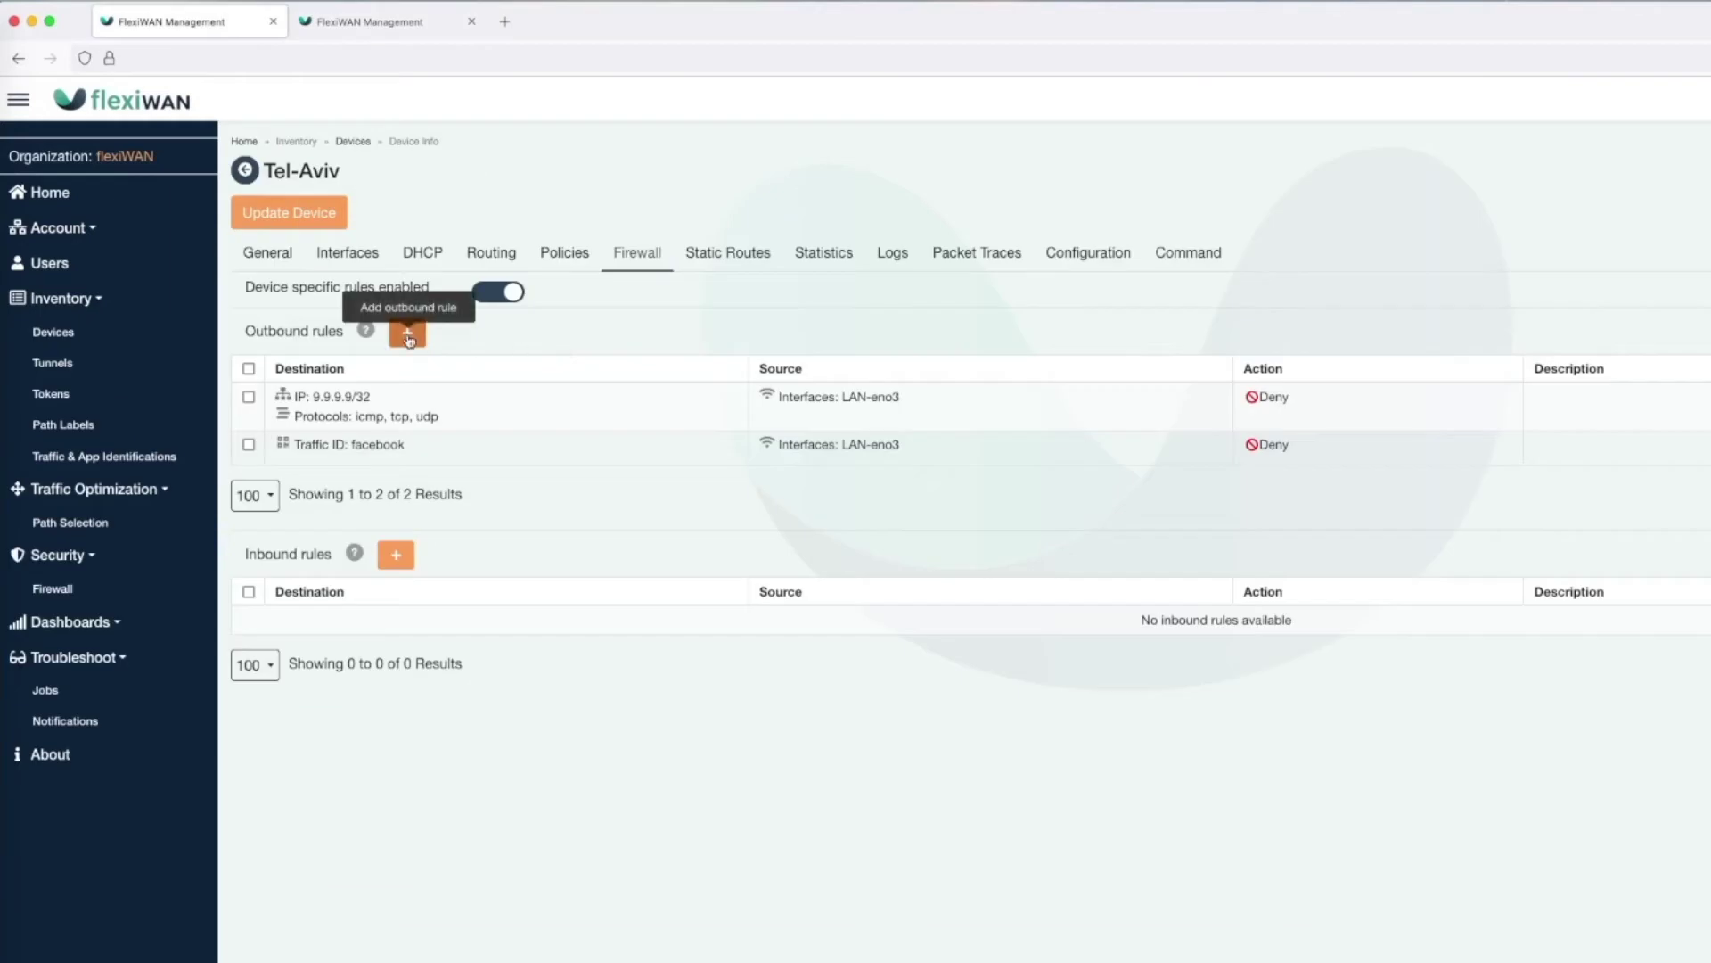
- Start an outbound rule whose destination is matched by traffic tags, with the category vpn
left_click(413, 336)
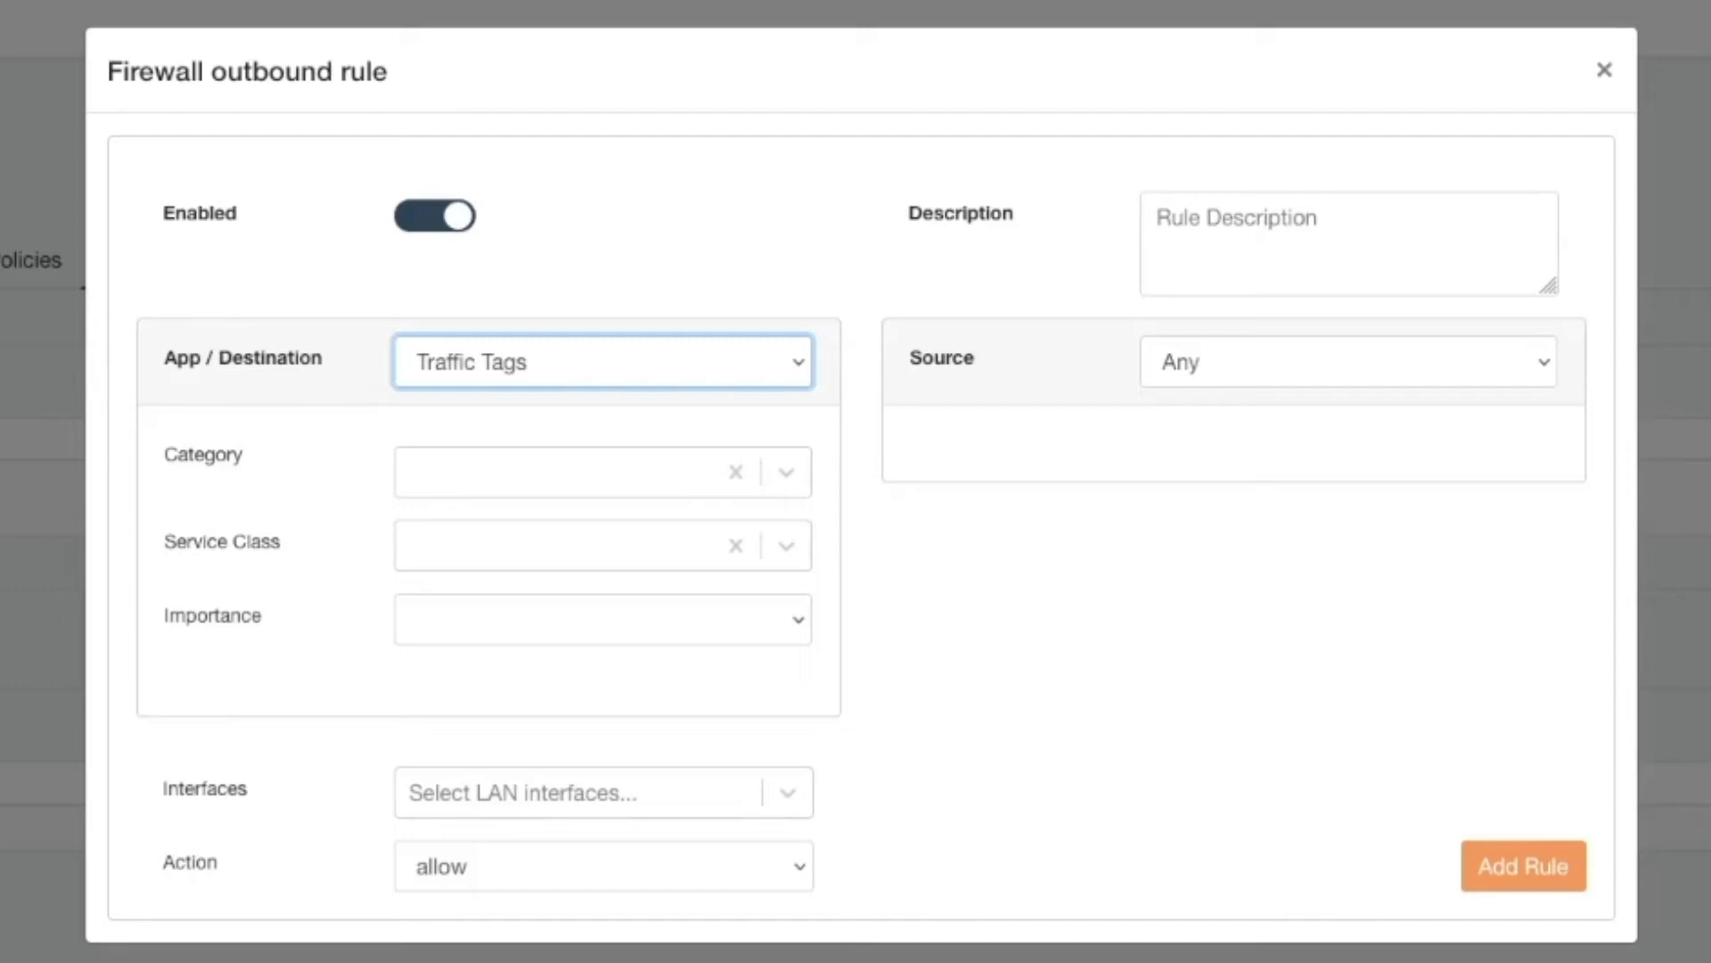
left_click(546, 481)
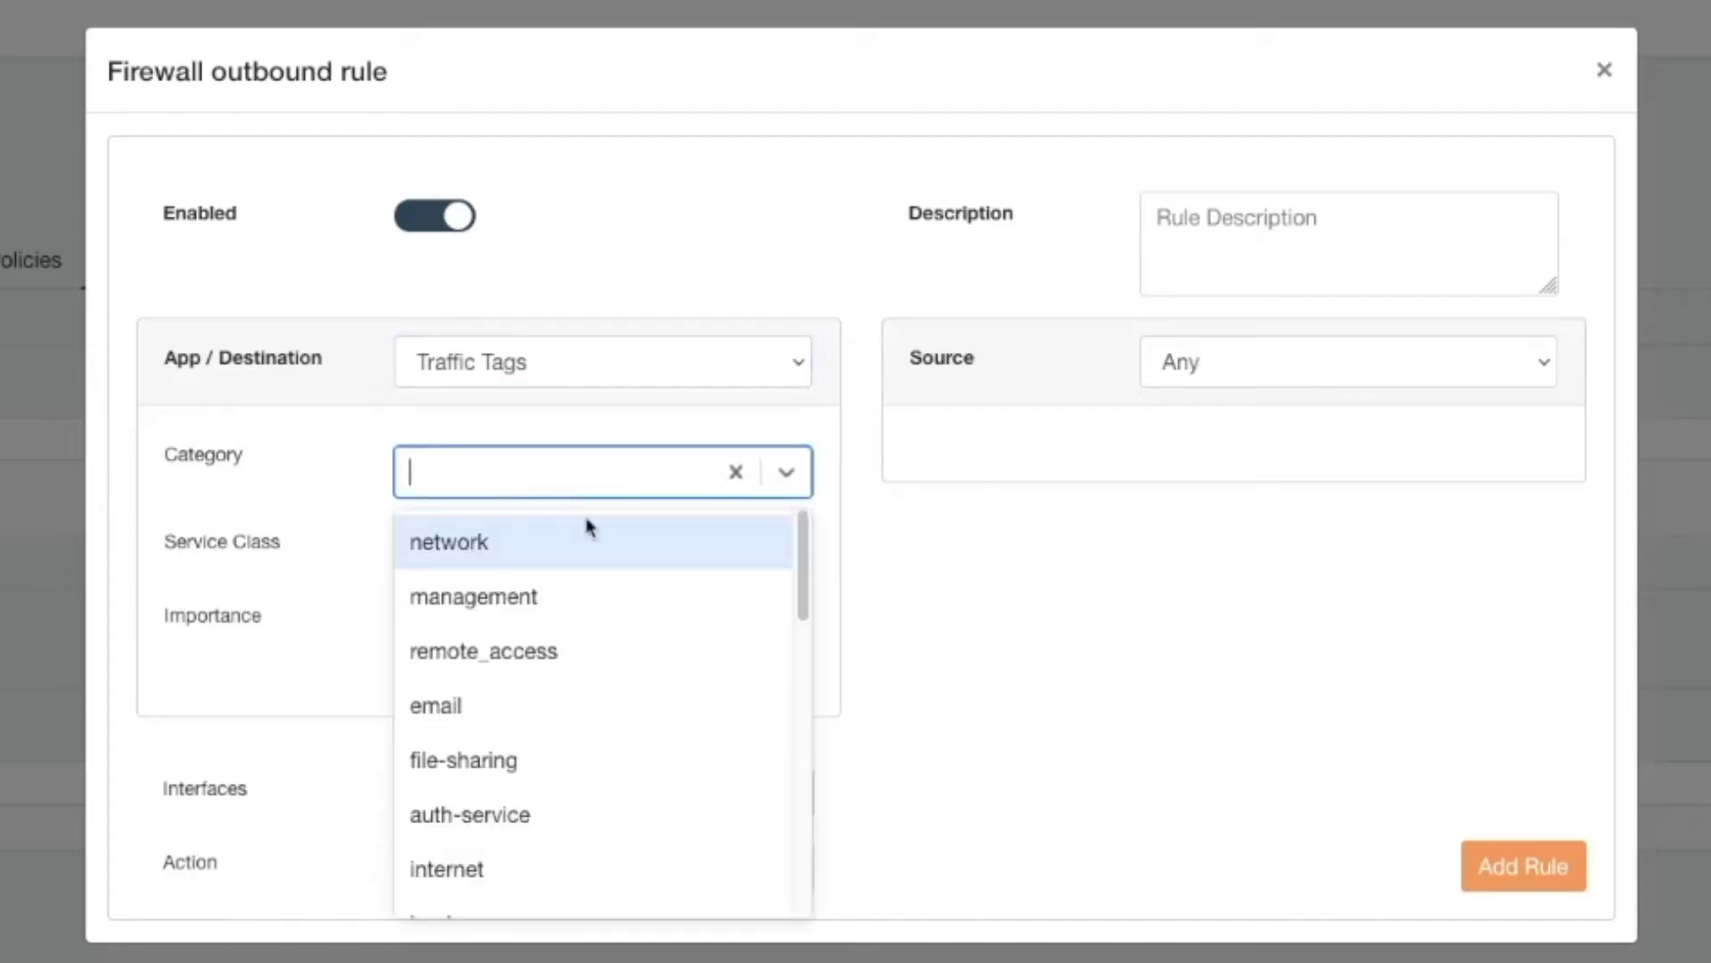
scroll(620, 782, "down", 3)
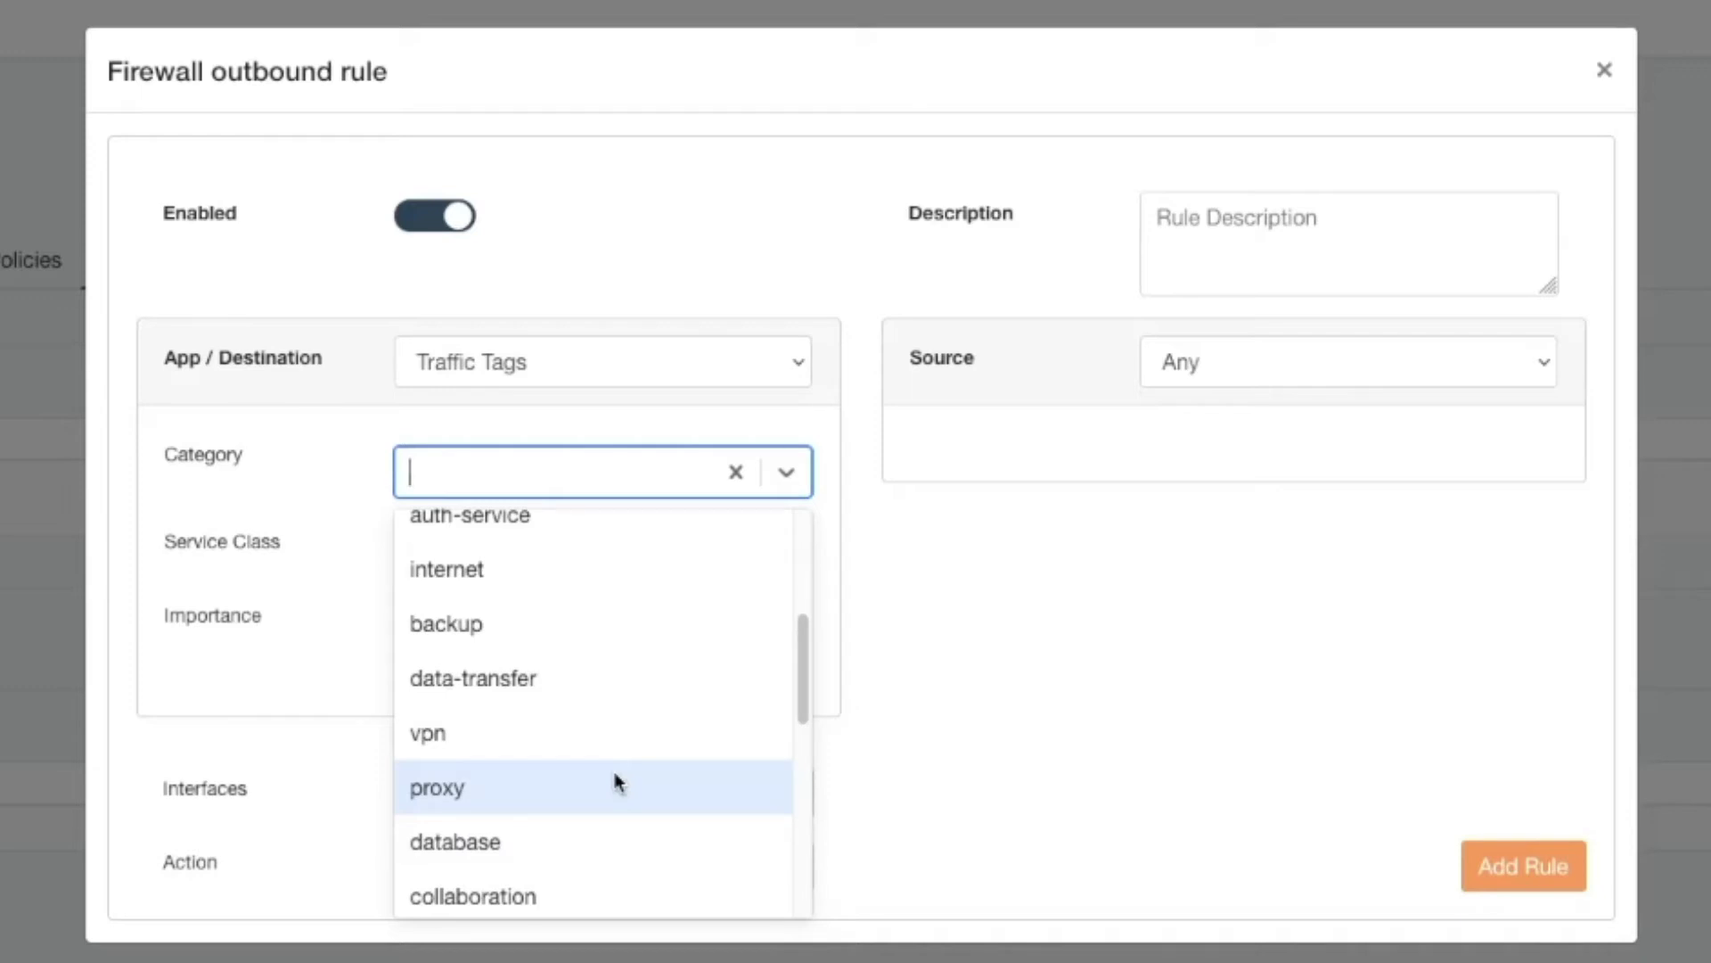
key("Escape")
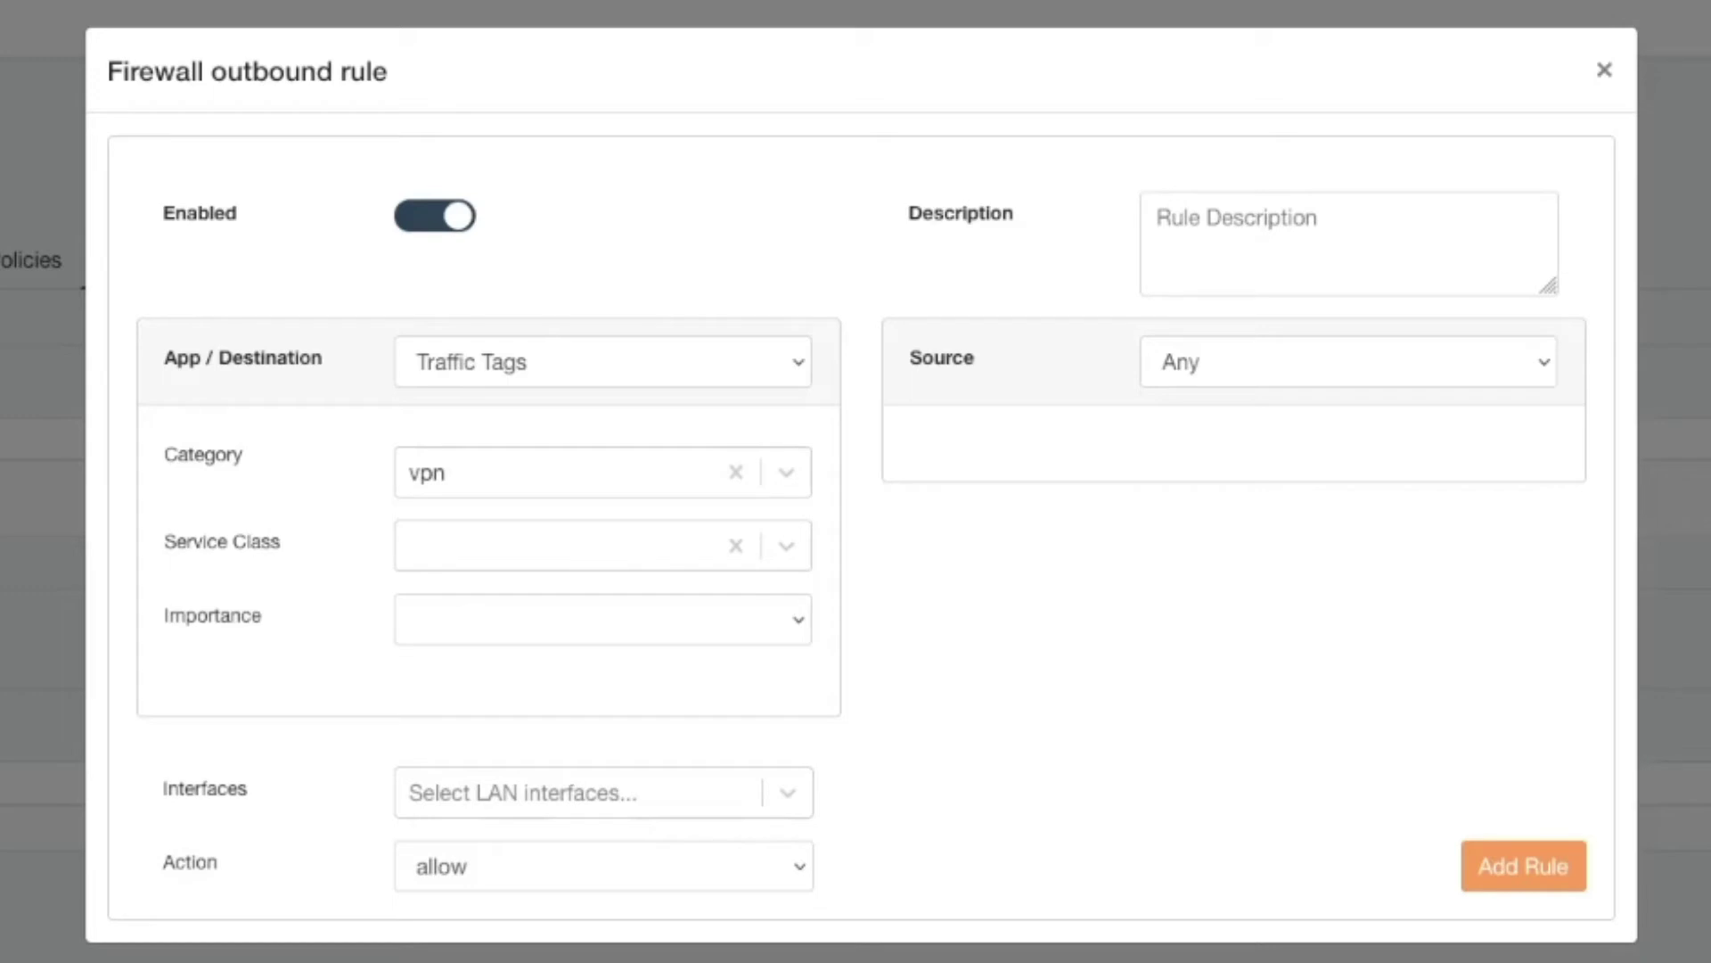
- Set the vpn rule to deny on LAN interface eno3 and add it
left_click(527, 869)
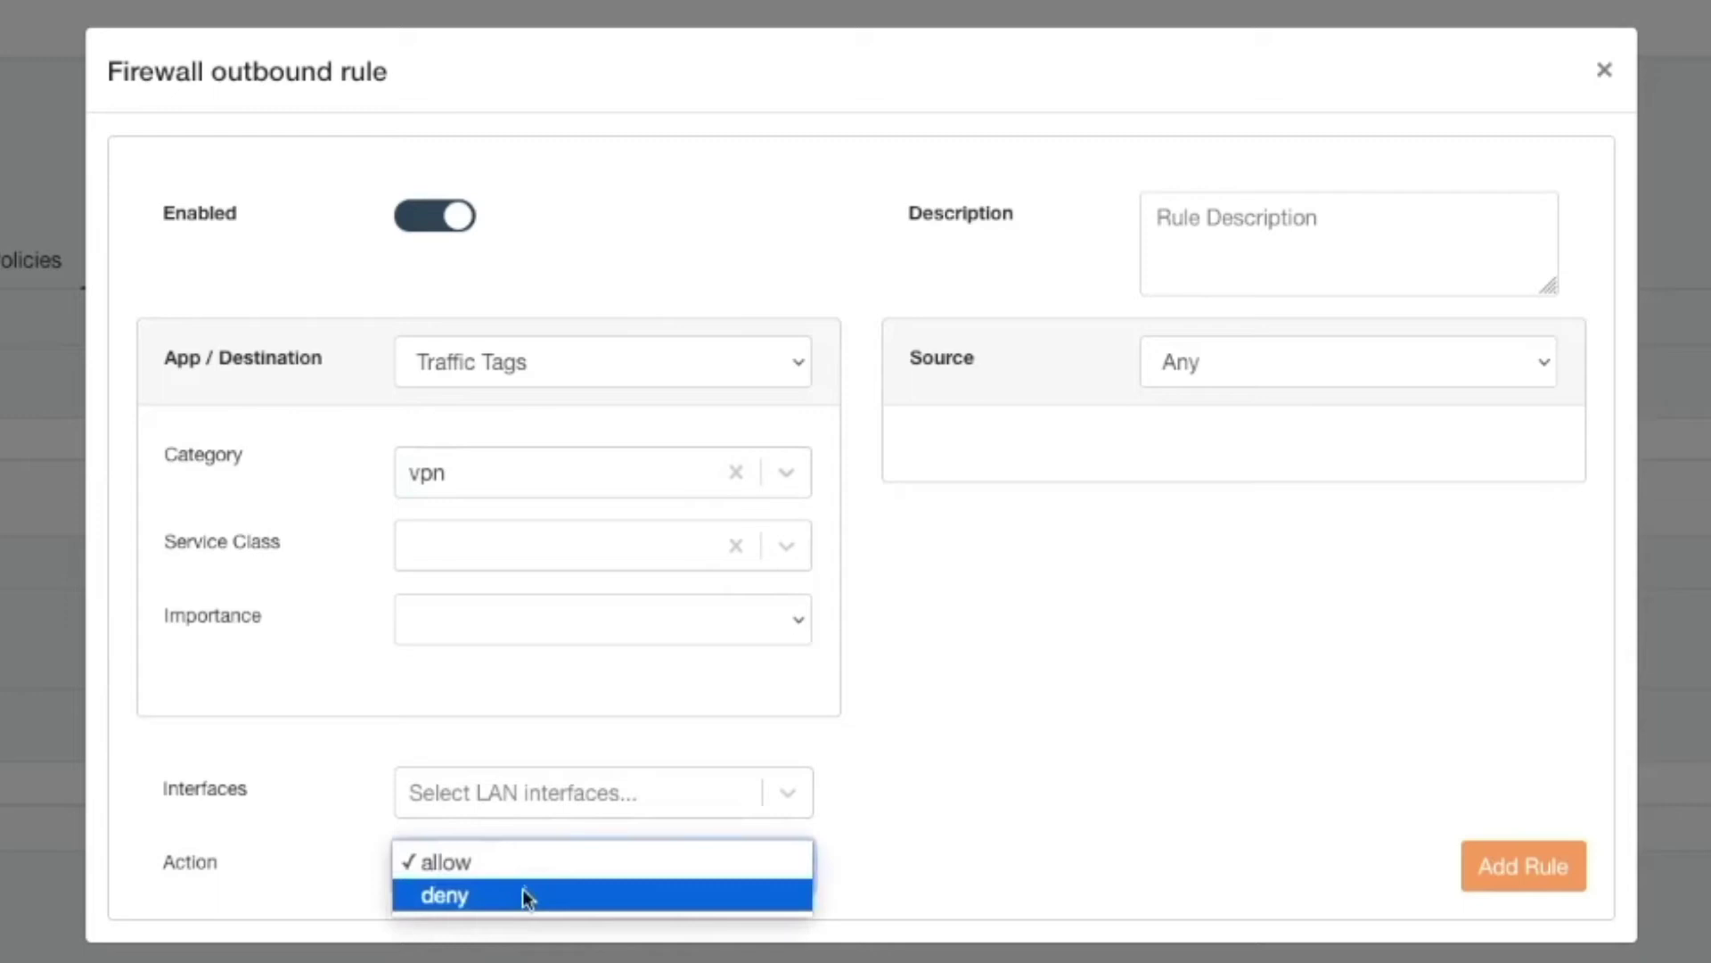
key("Return")
left_click(628, 792)
left_click(624, 859)
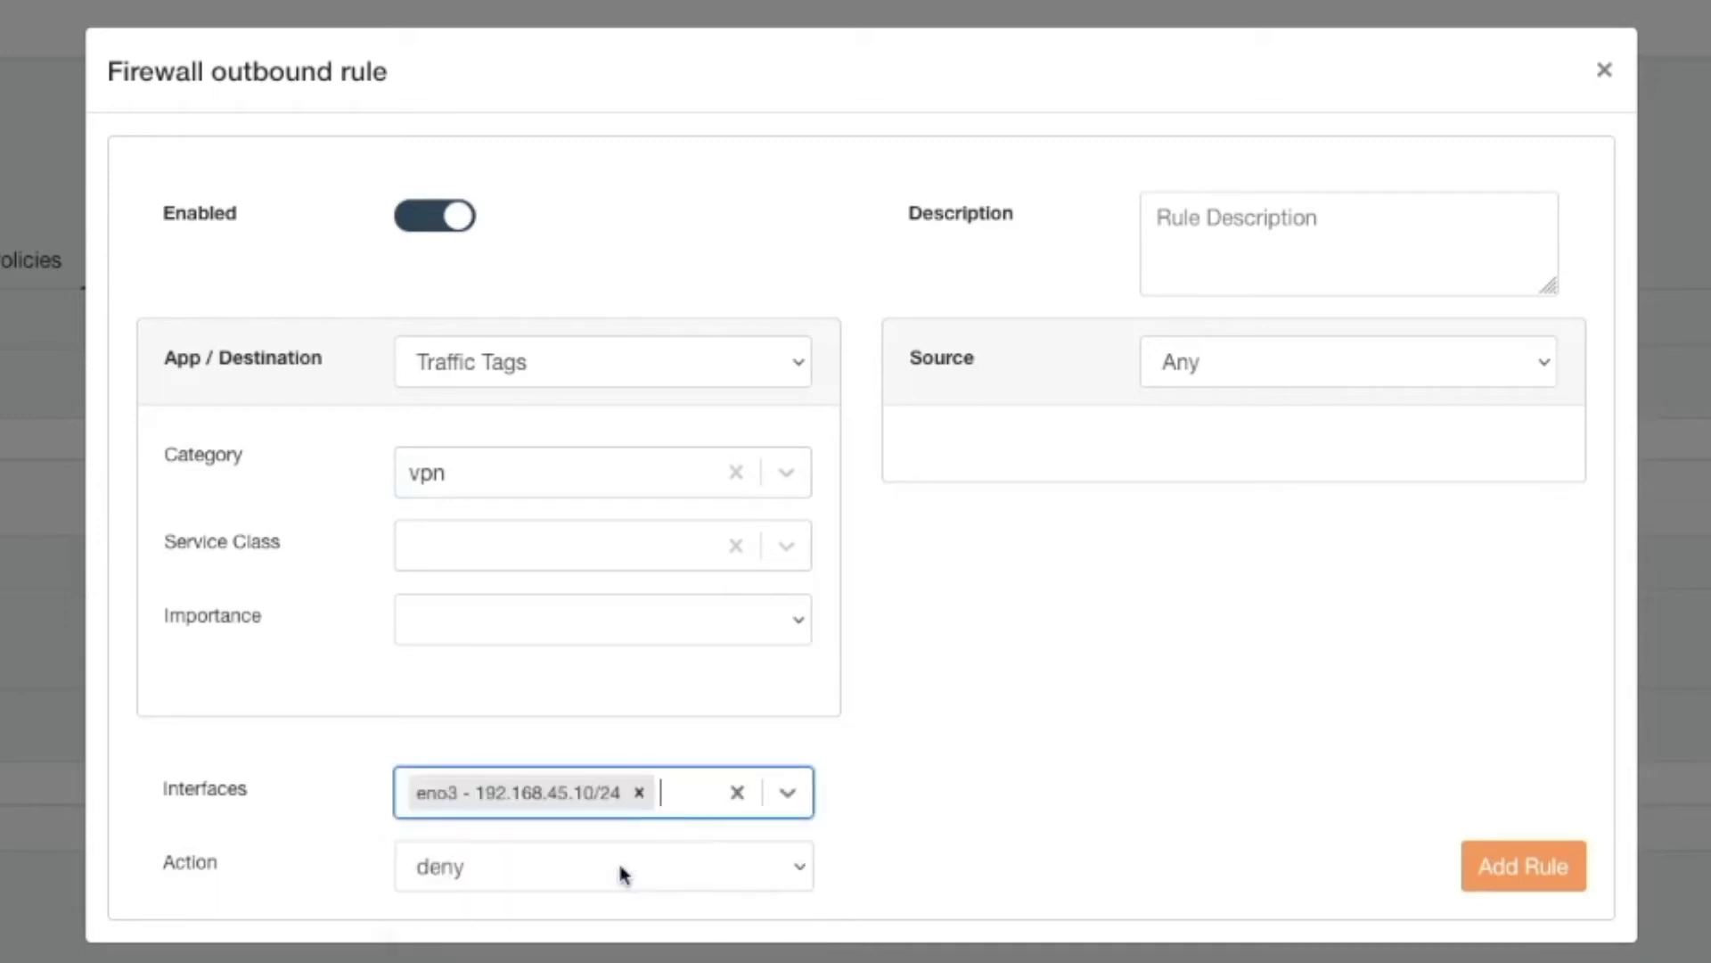
left_click(1494, 869)
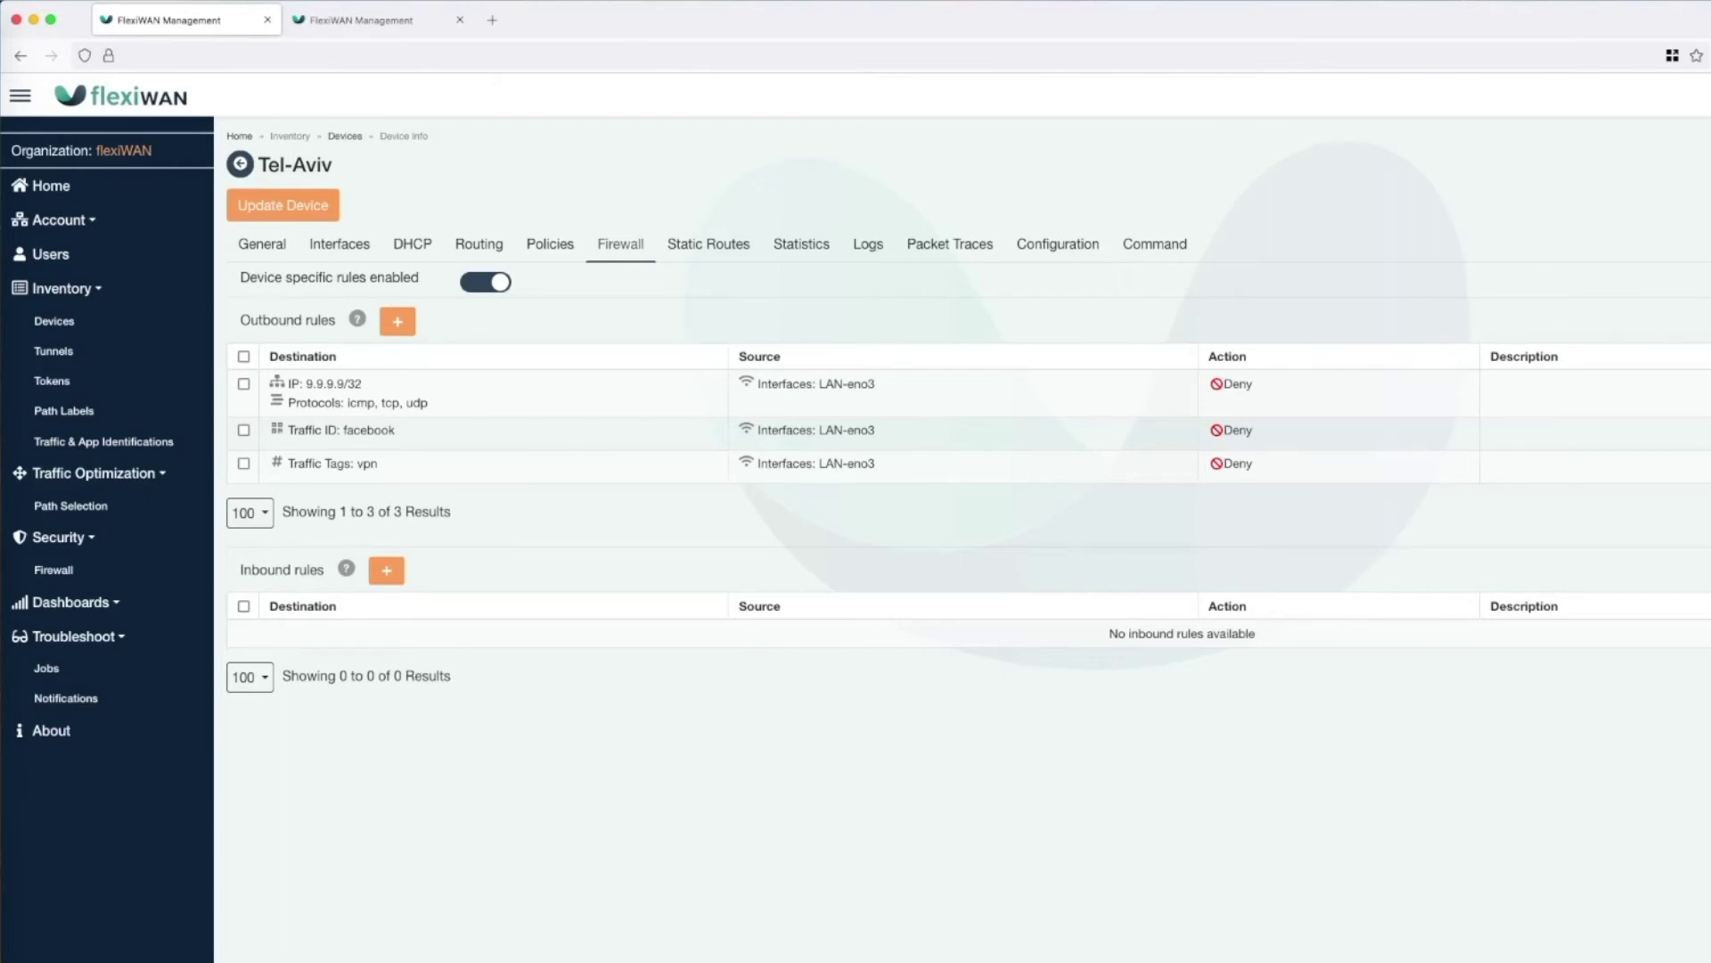
- Add an outbound rule for Any destination on LAN interface eno3 with the deny action
left_click(398, 321)
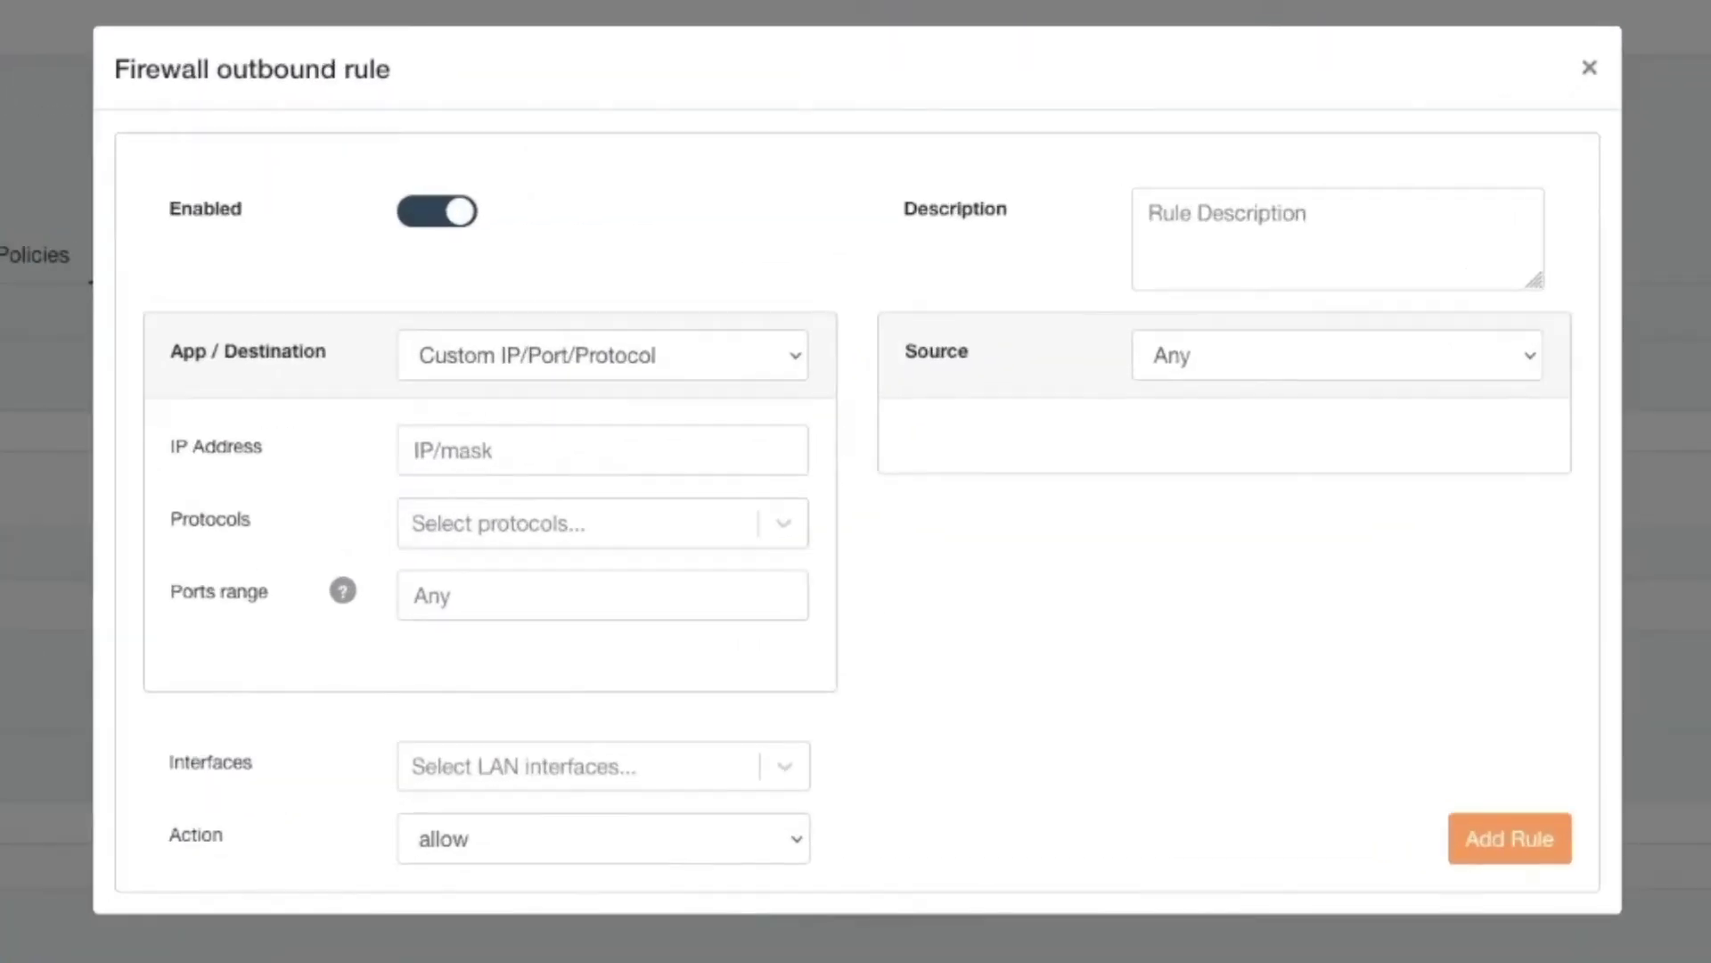
left_click(565, 361)
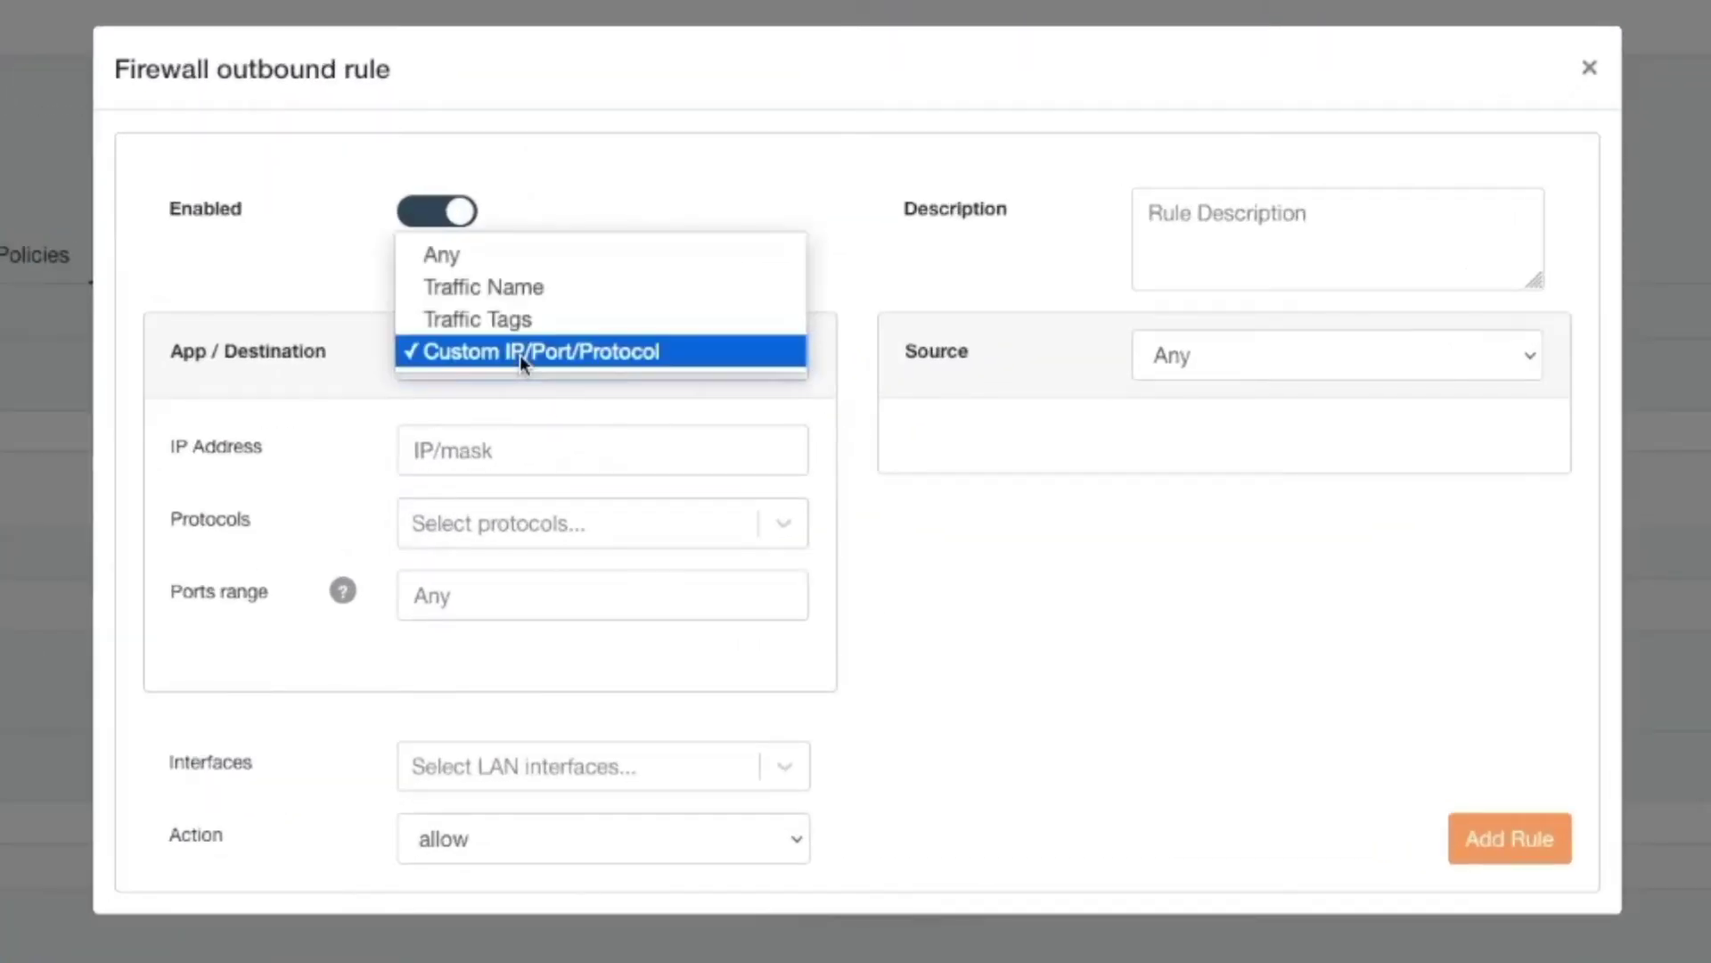
left_click(567, 265)
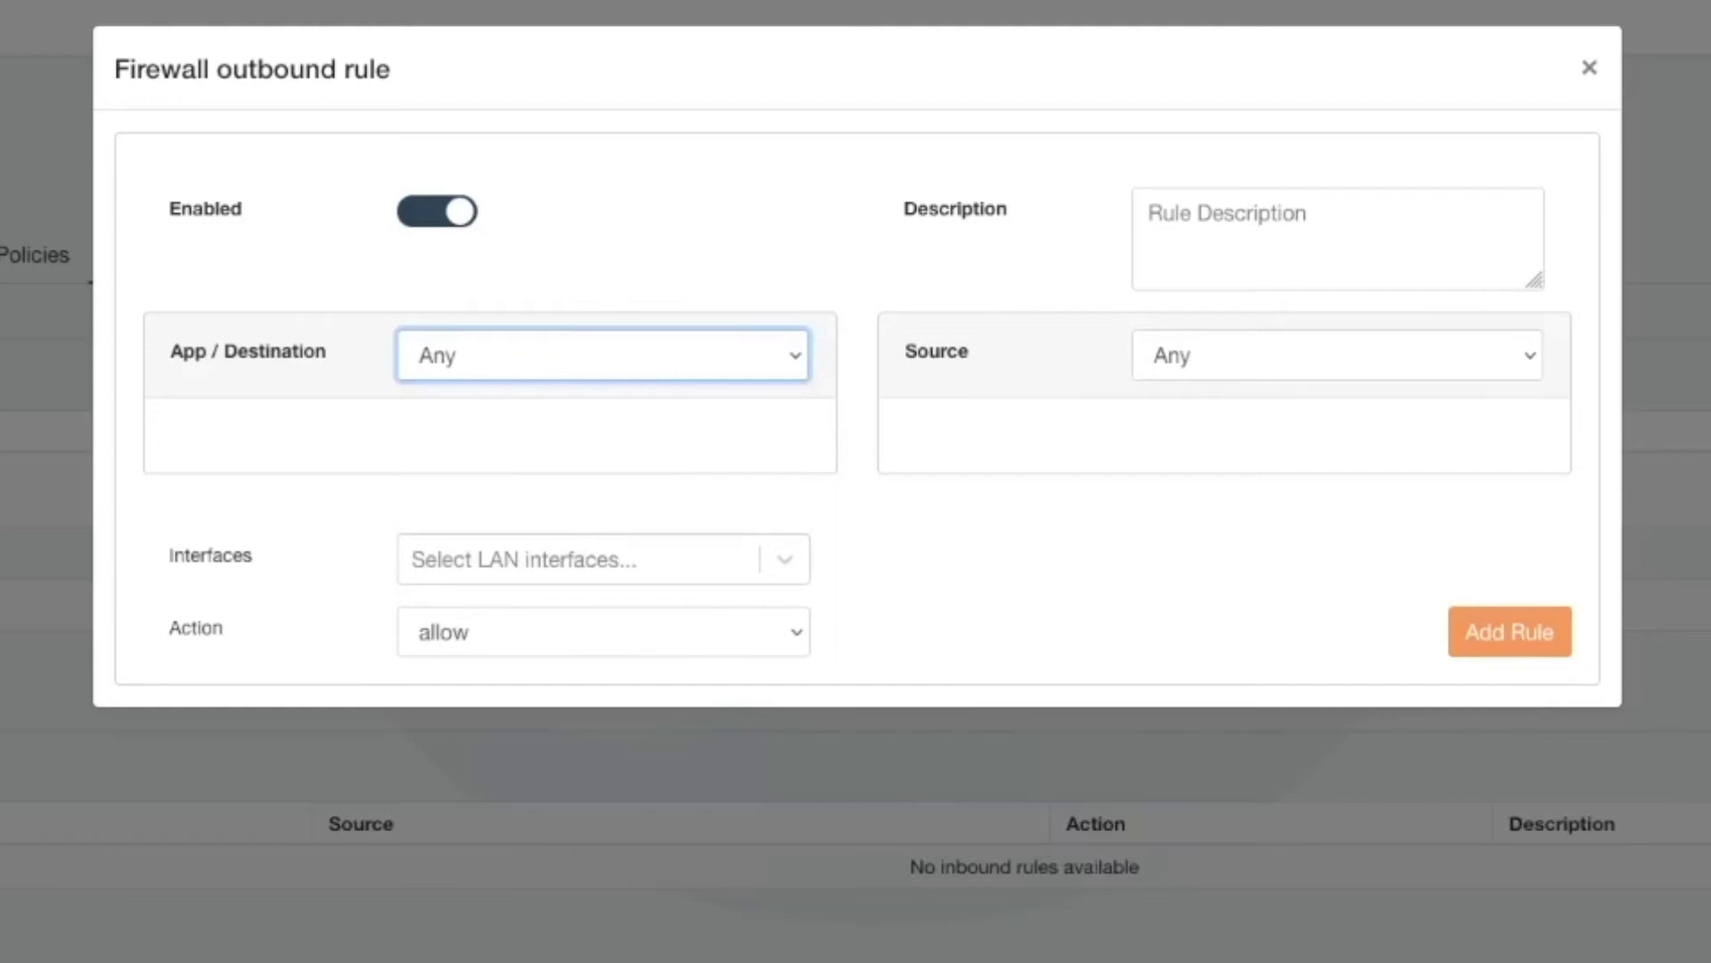
left_click(633, 556)
left_click(616, 628)
left_click(669, 635)
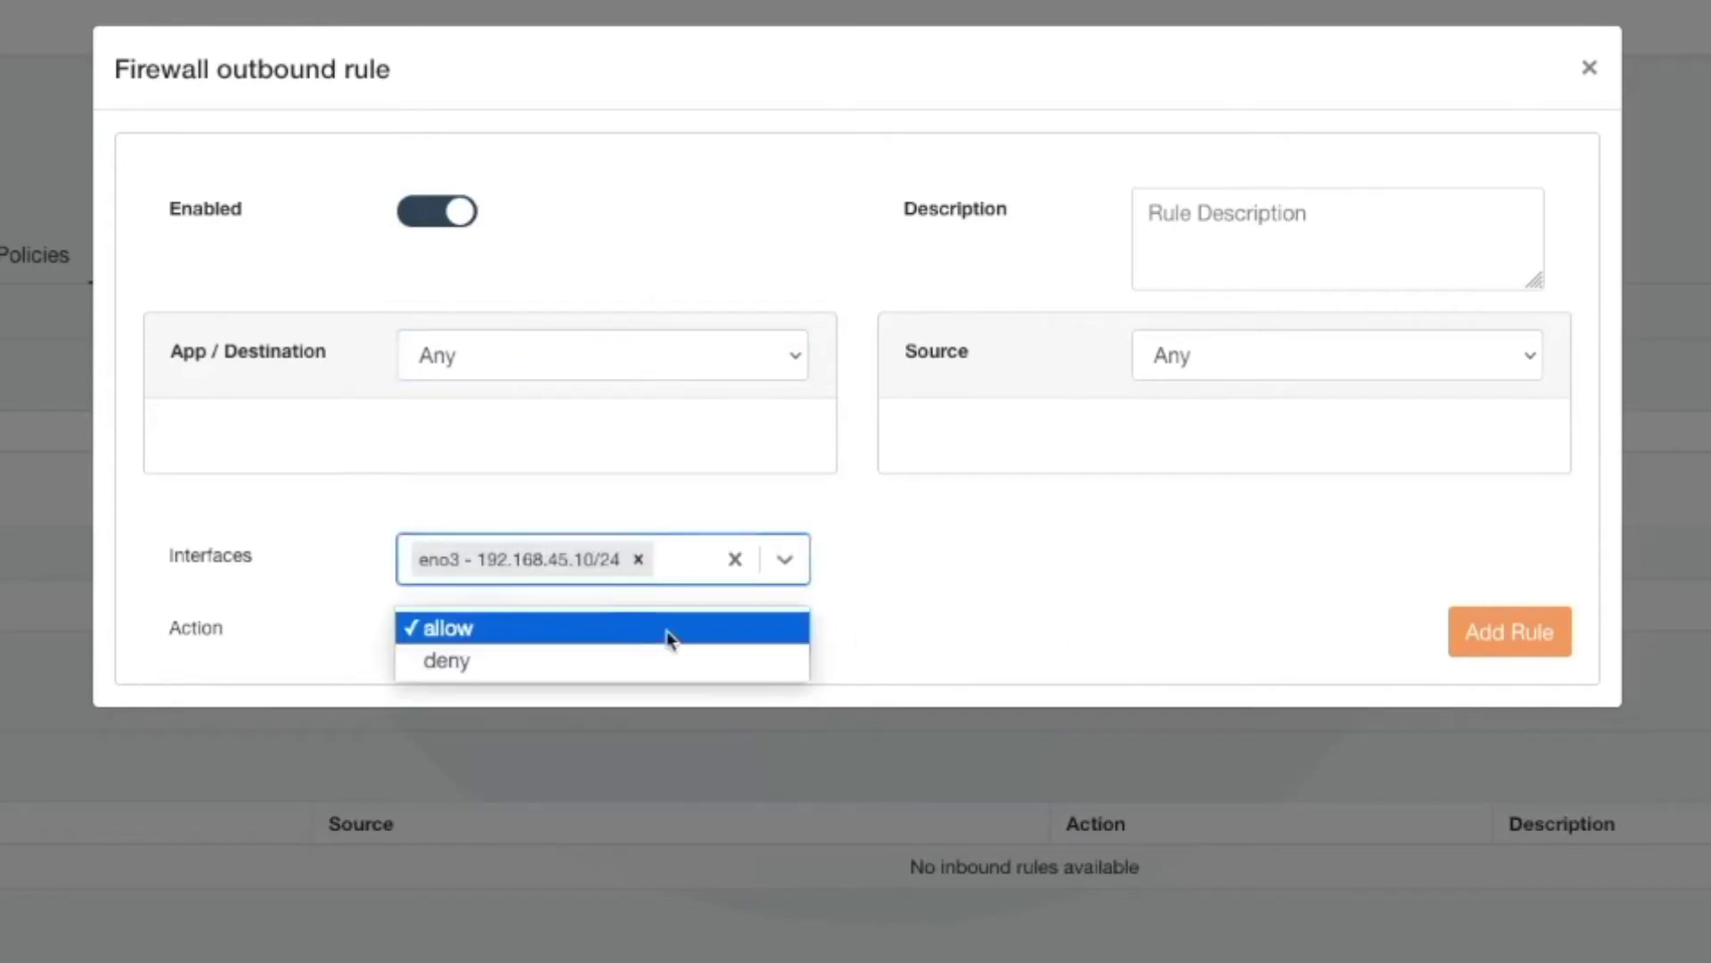
left_click(671, 660)
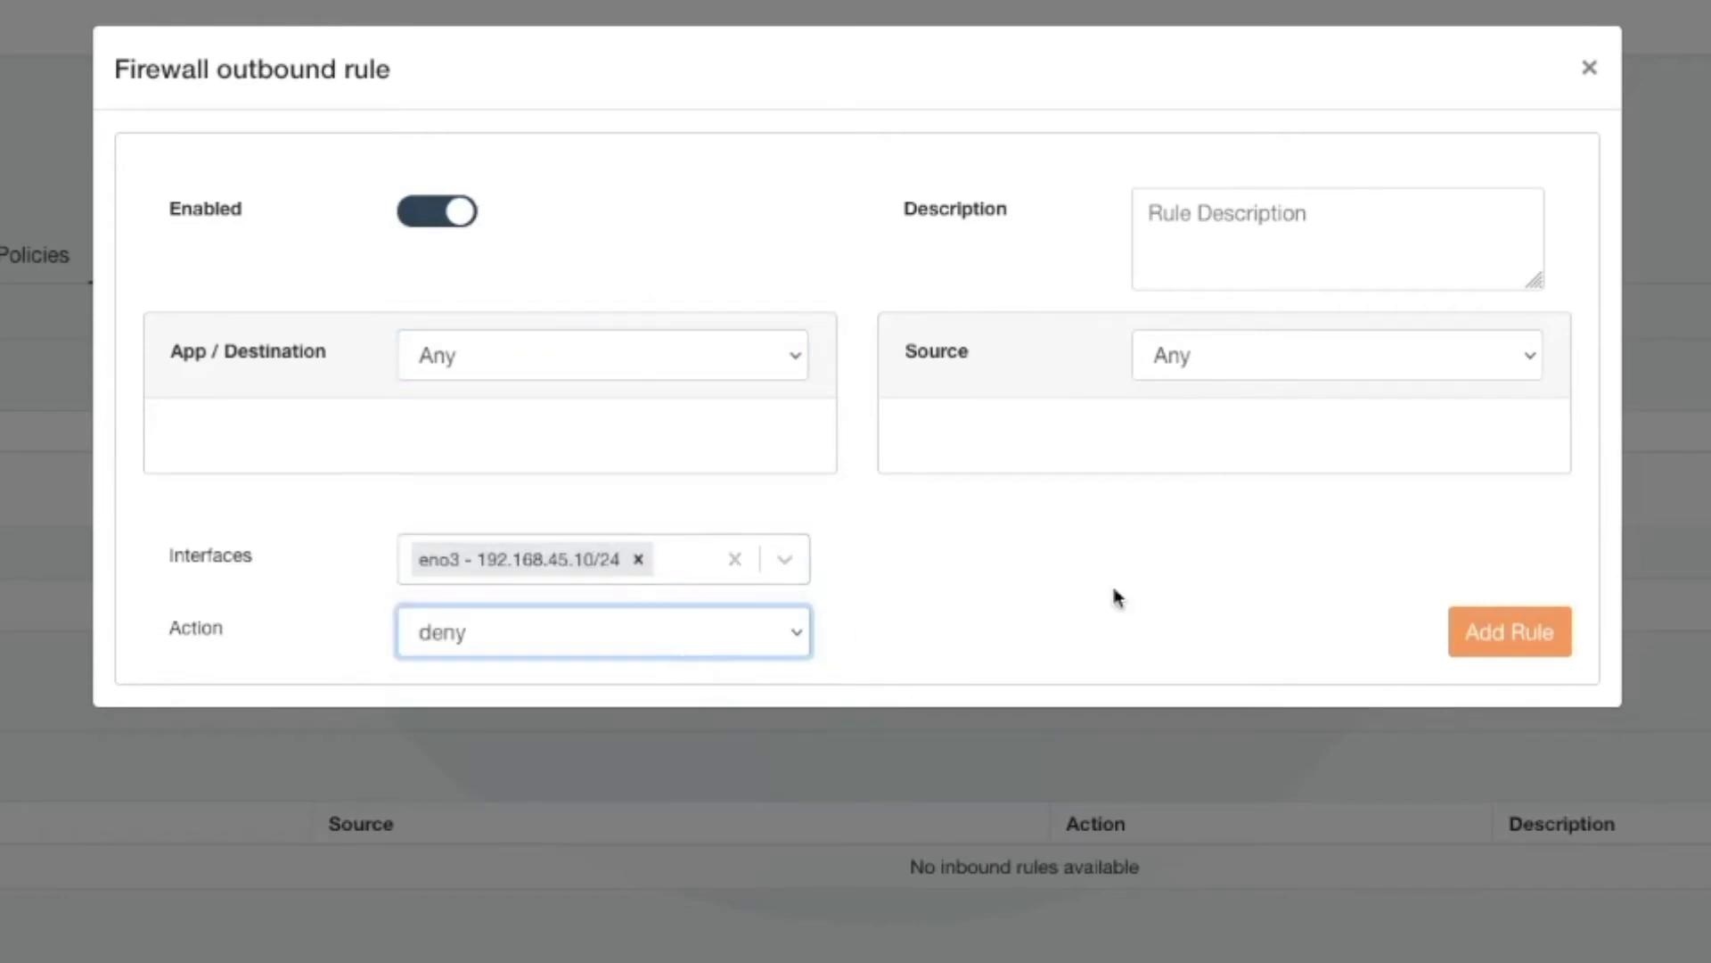
left_click(1526, 629)
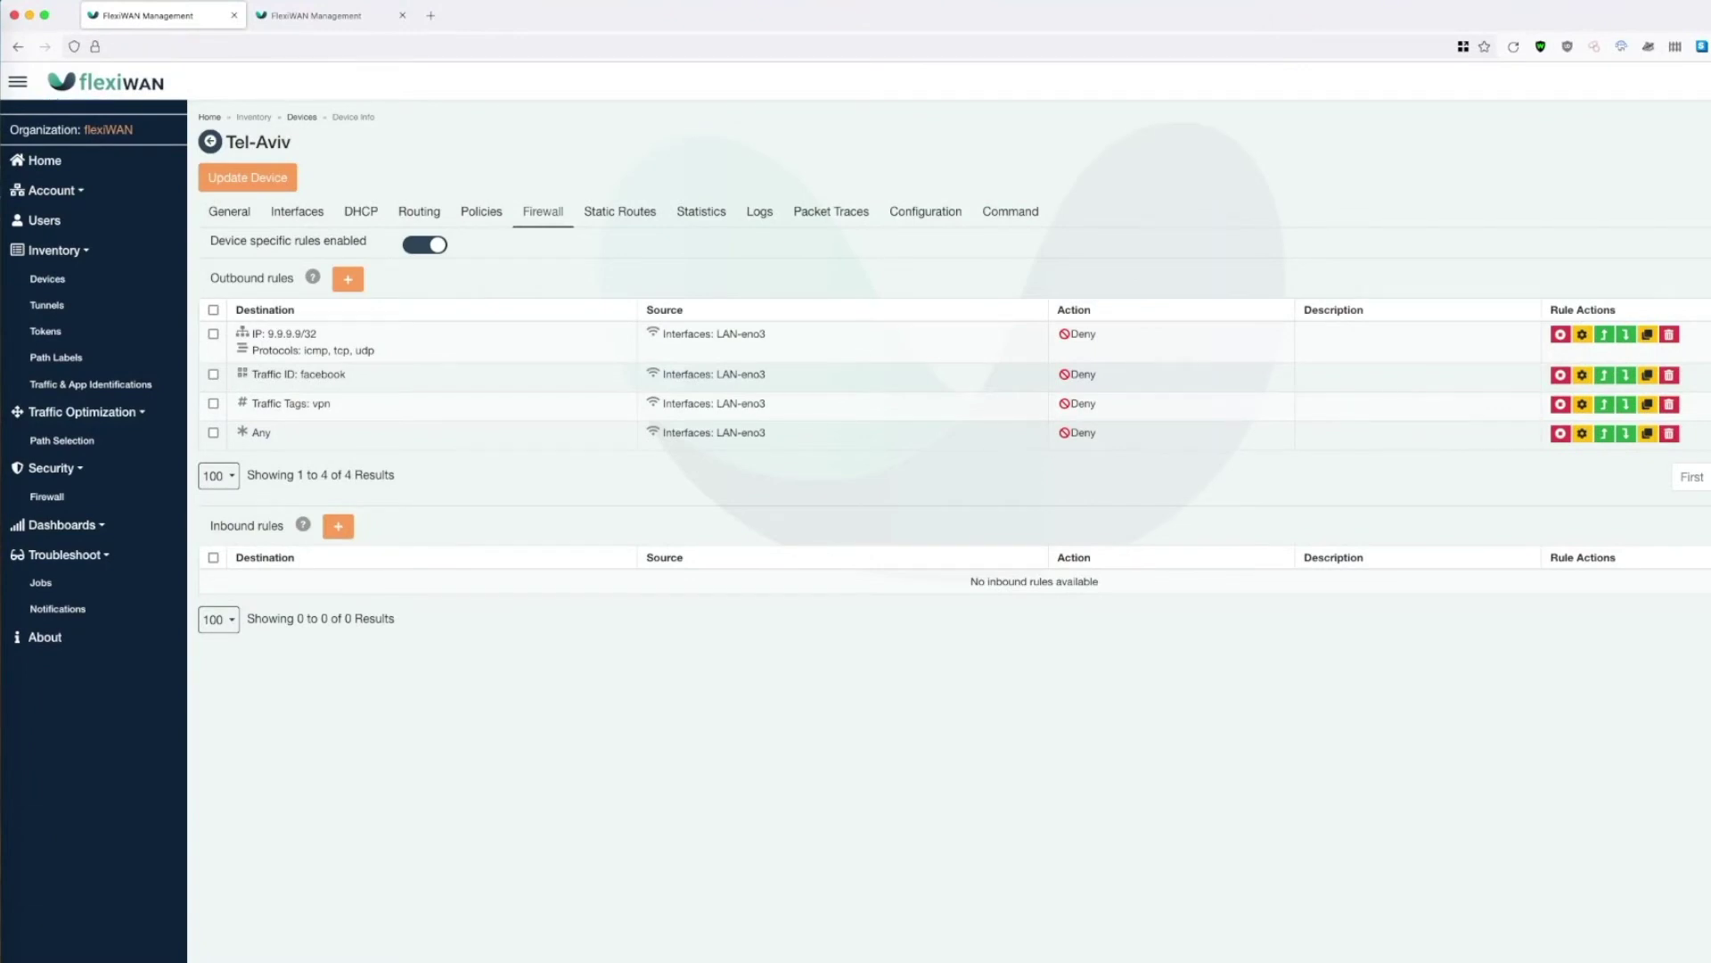
- Add an outbound rule for the traffic name custom:Egress_ports on LAN interface eno3 with the allow action
left_click(348, 279)
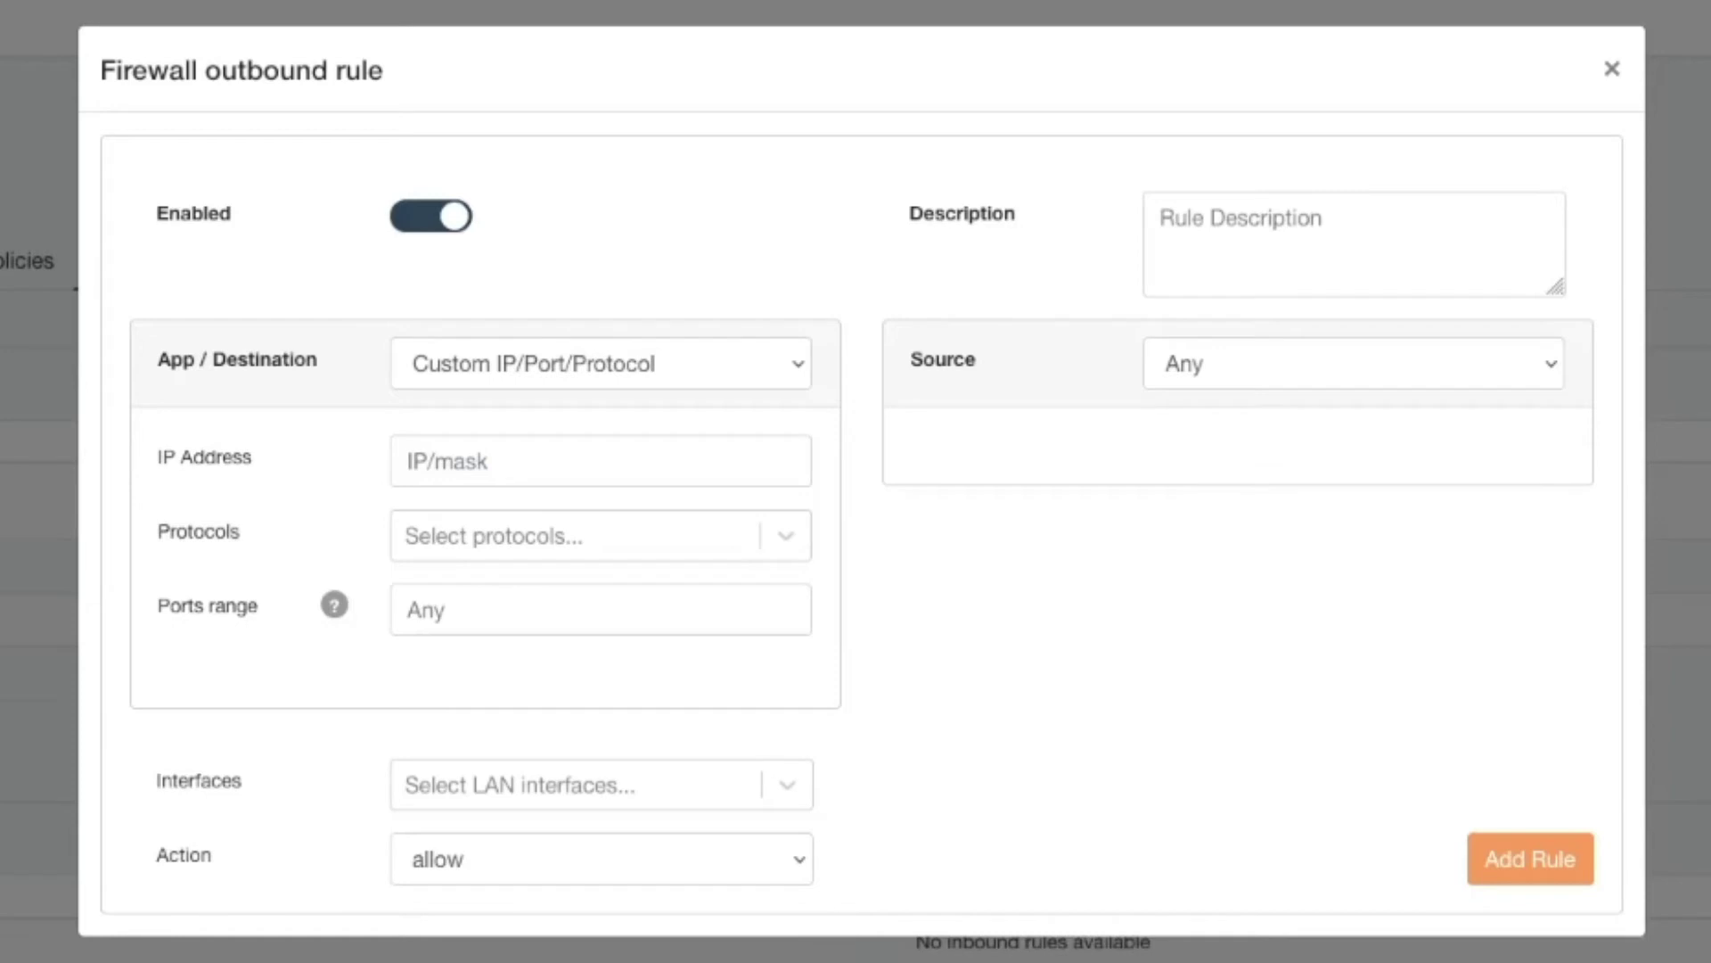
left_click(717, 362)
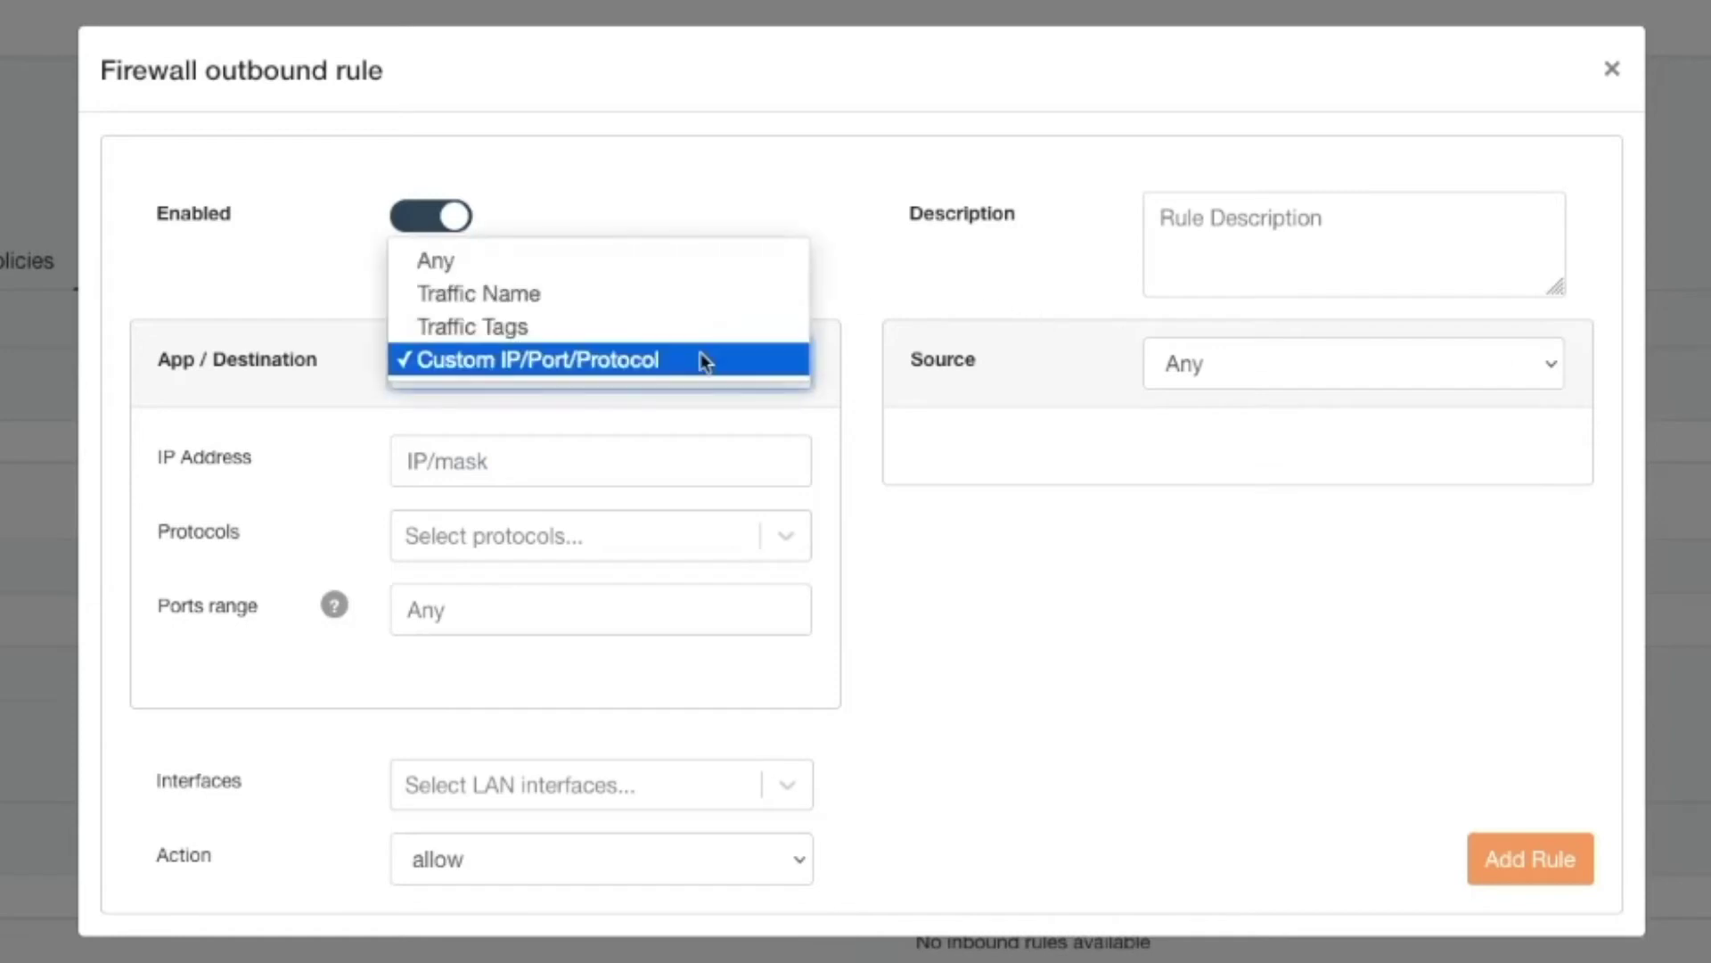
left_click(709, 296)
left_click(628, 468)
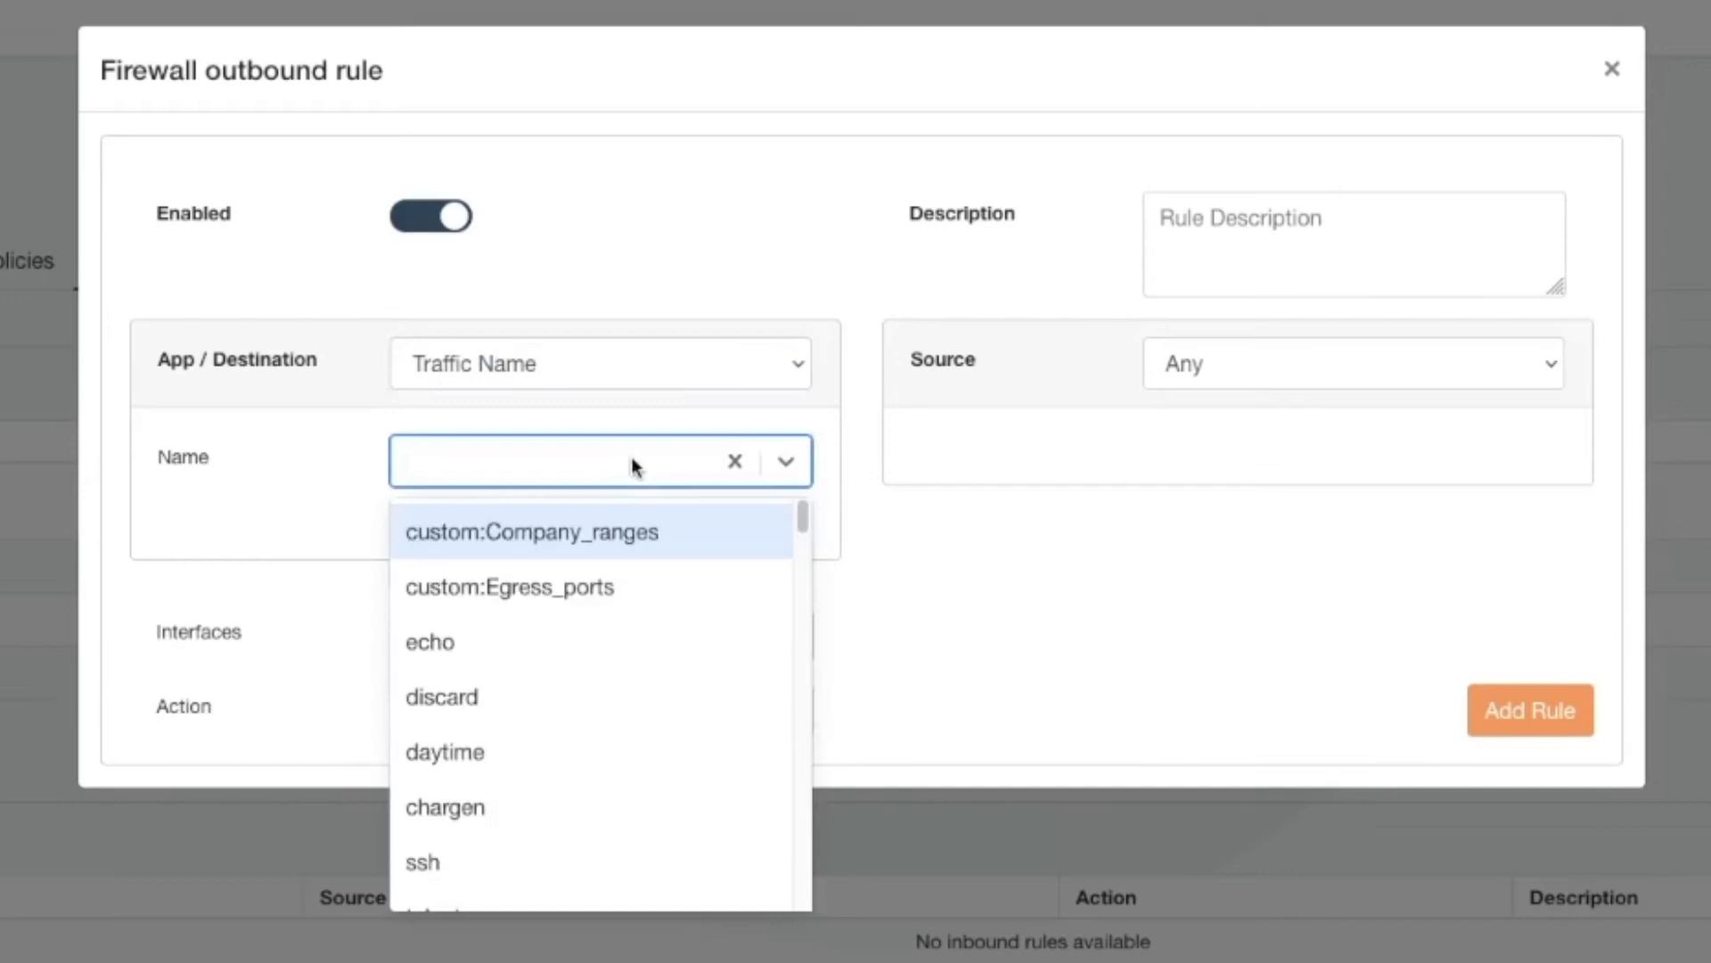
left_click(638, 586)
left_click(713, 638)
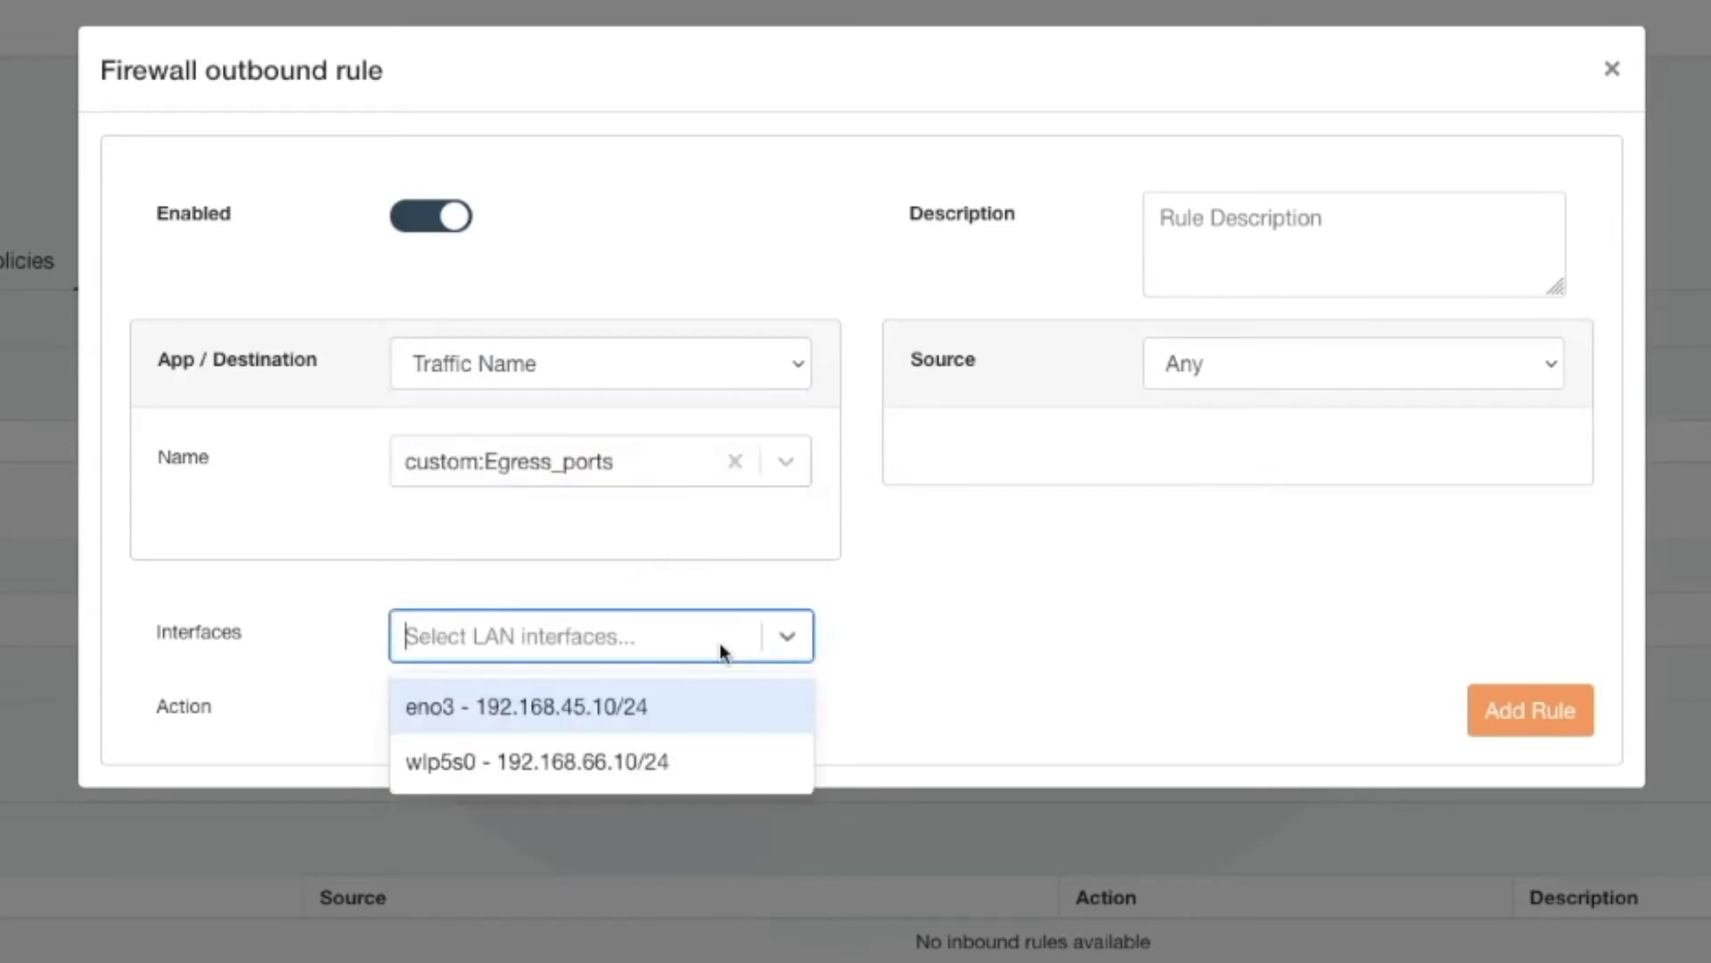
left_click(702, 706)
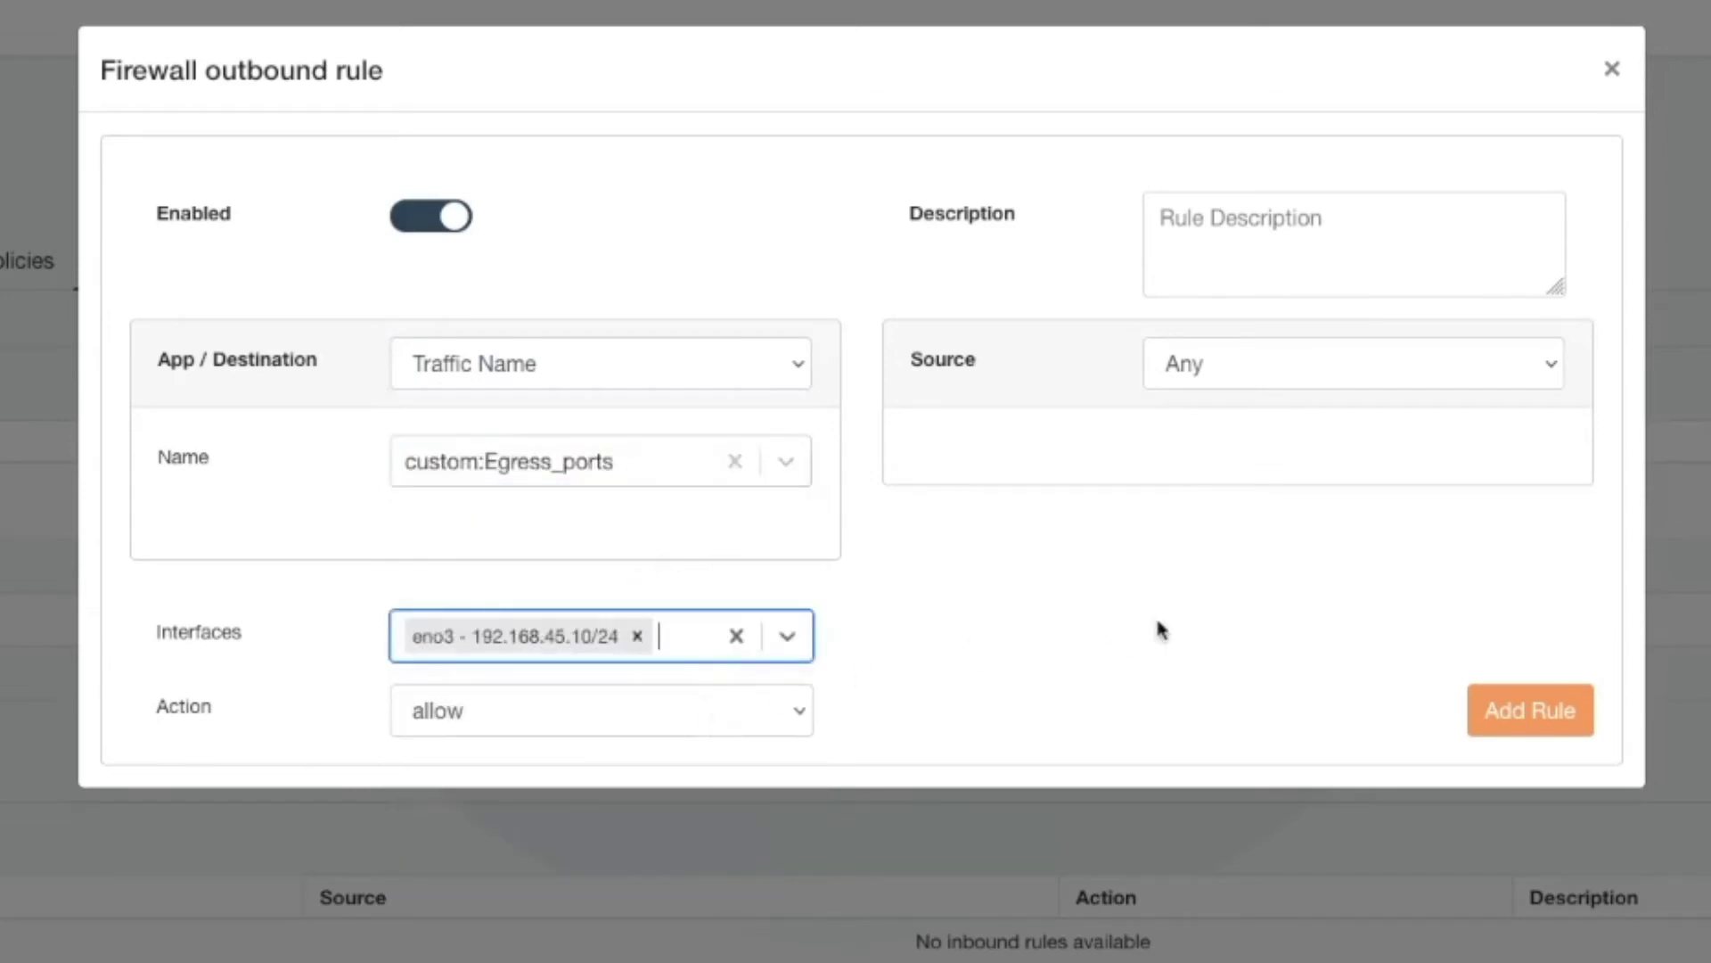
left_click(1548, 713)
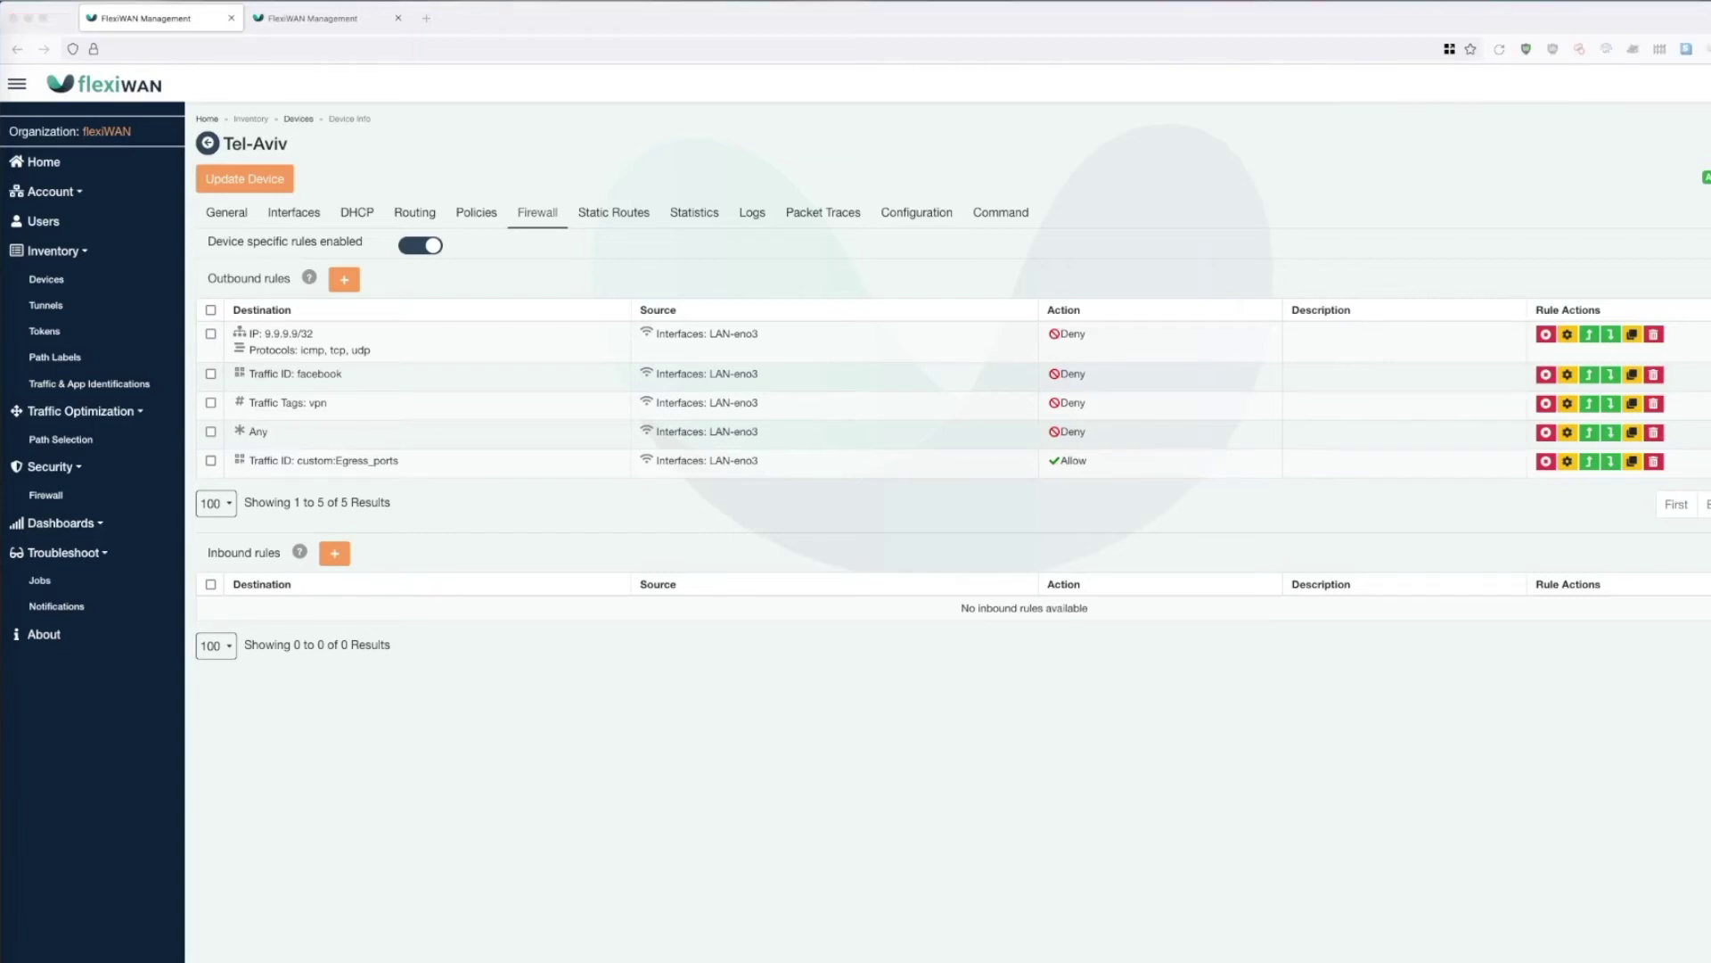
- Move the custom:Egress_ports rule above the Any rule and update the device
left_click(355, 460)
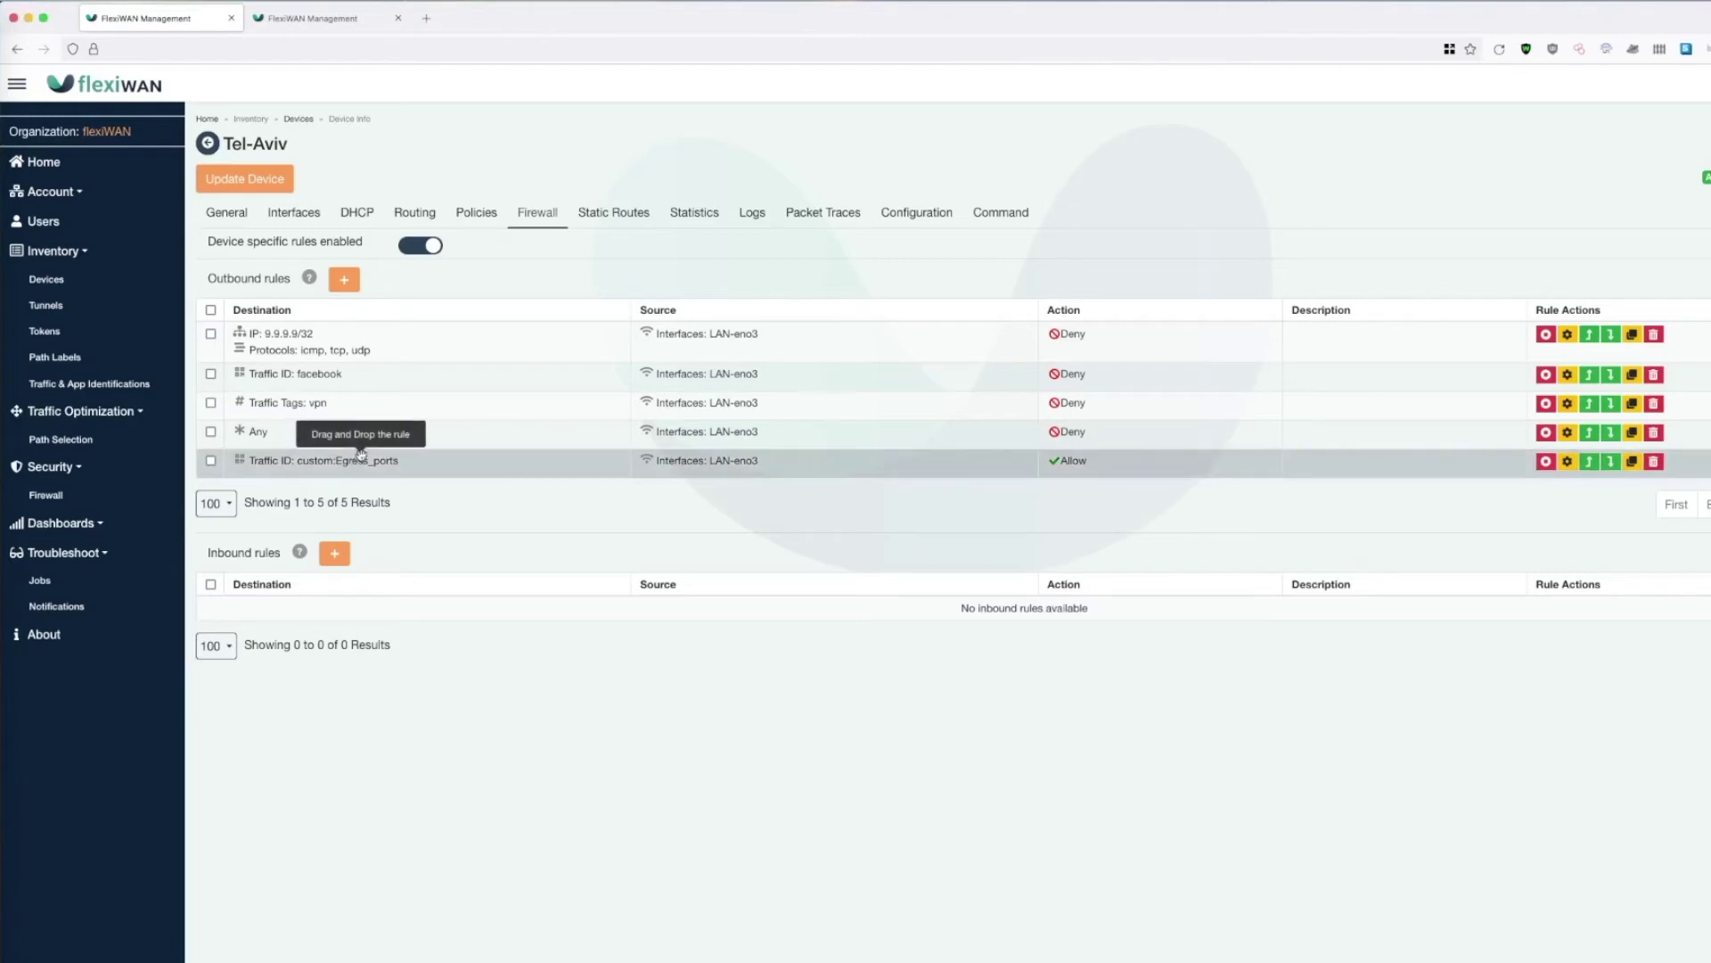
mouse_move(361, 455)
left_mouse_down()
mouse_move(371, 398)
mouse_move(394, 459)
left_mouse_up()
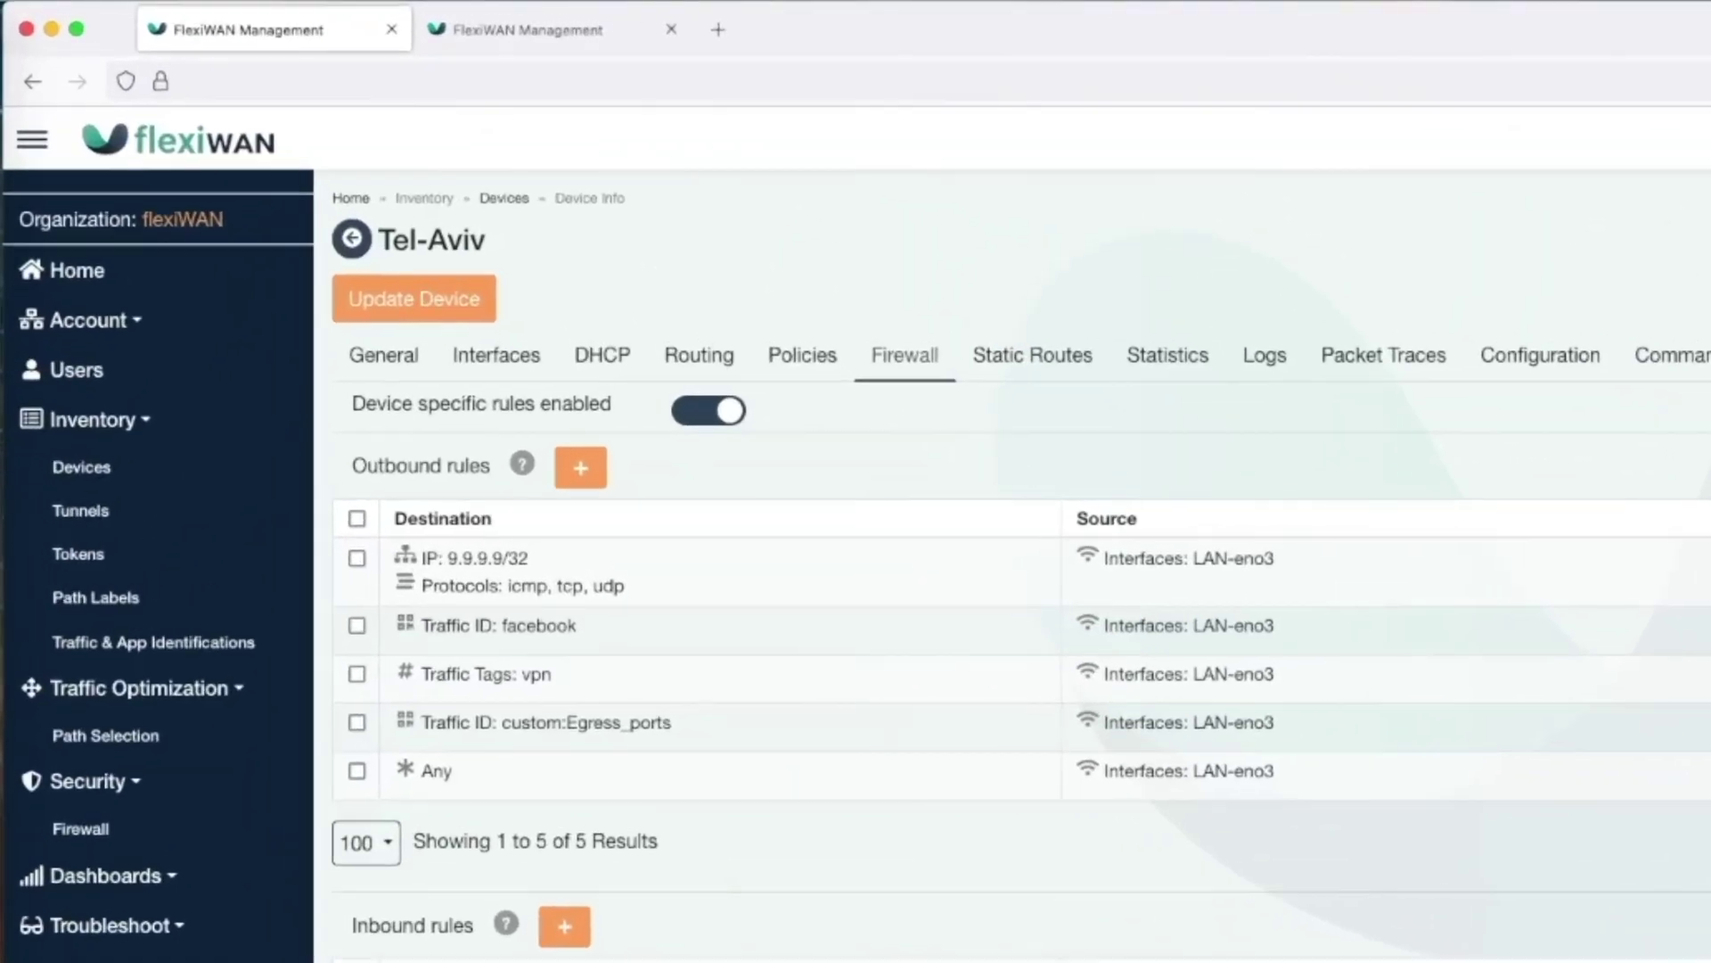
left_click(271, 178)
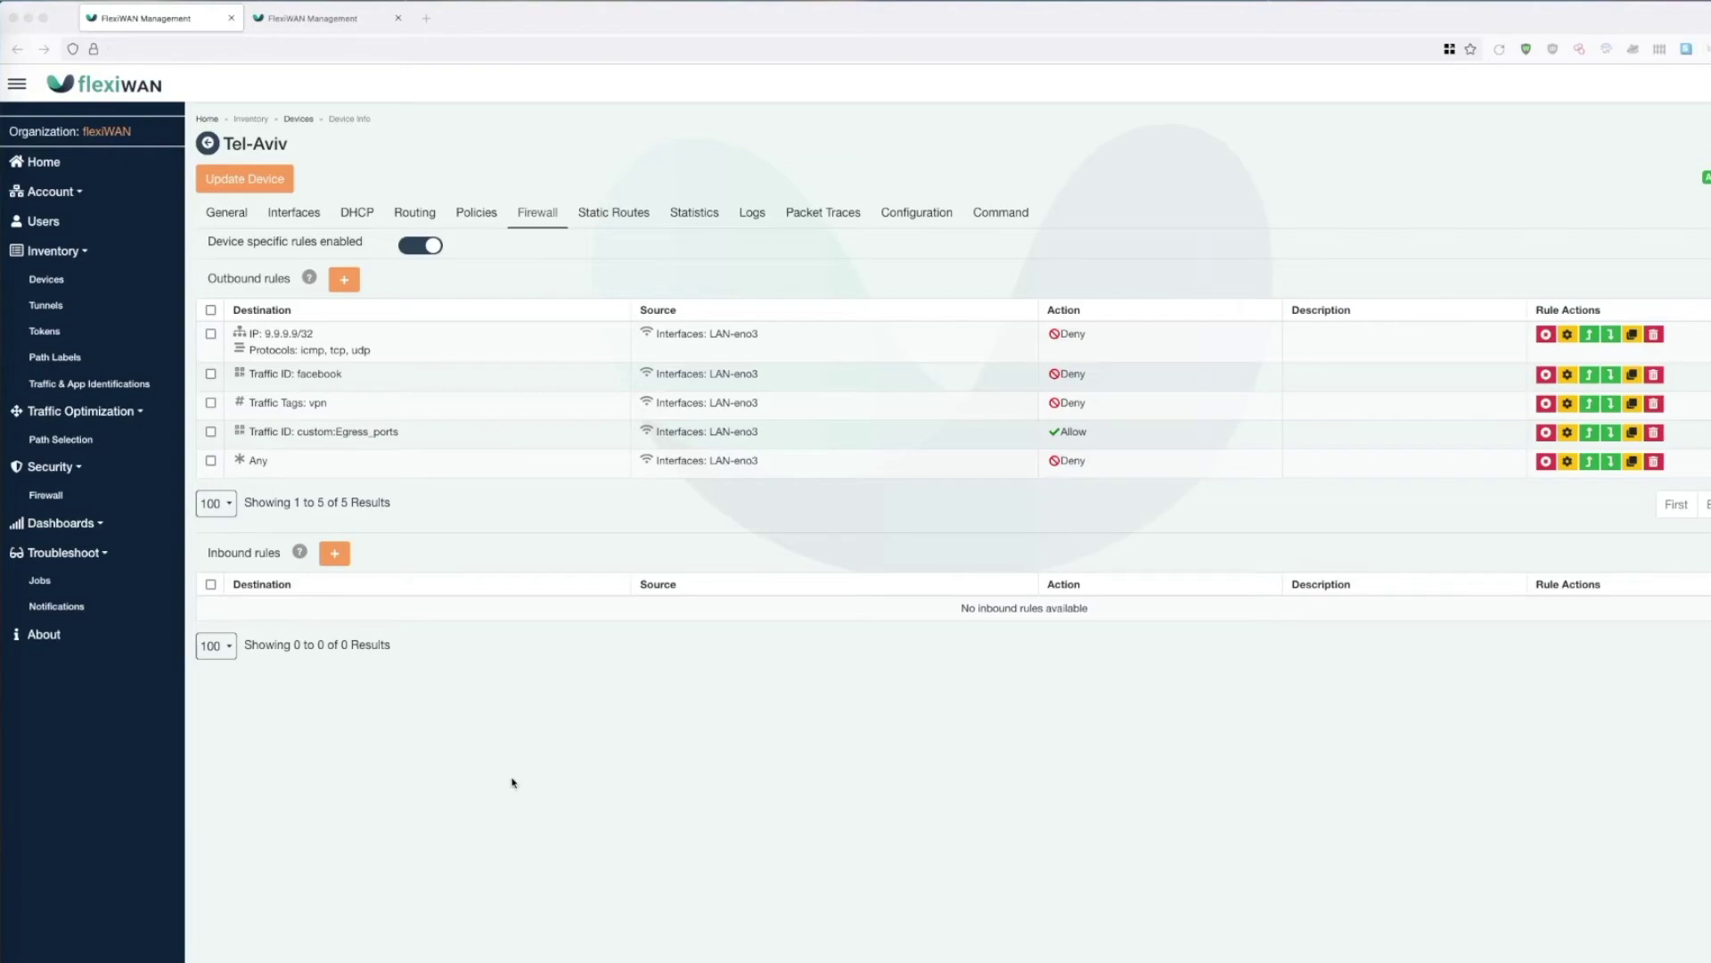
- Add an inbound flexiEdge access rule for SSH port 22 over TCP on WAN interface eno1, and update the device
left_click(334, 553)
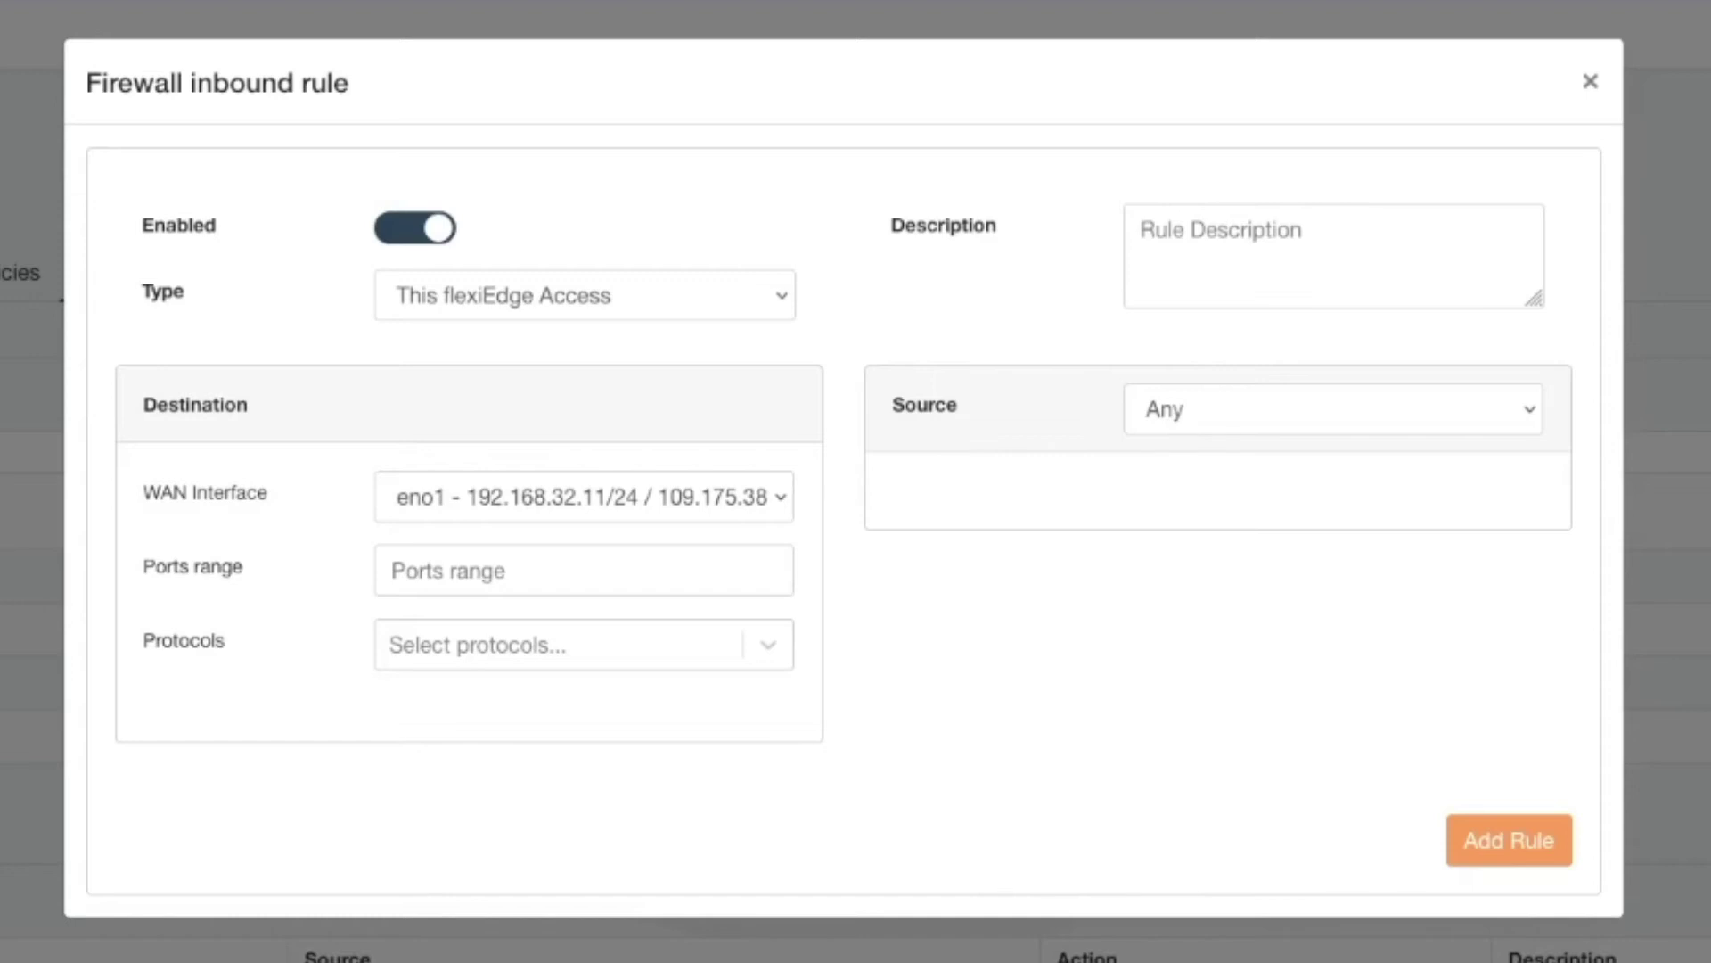
left_click(596, 585)
type("ss")
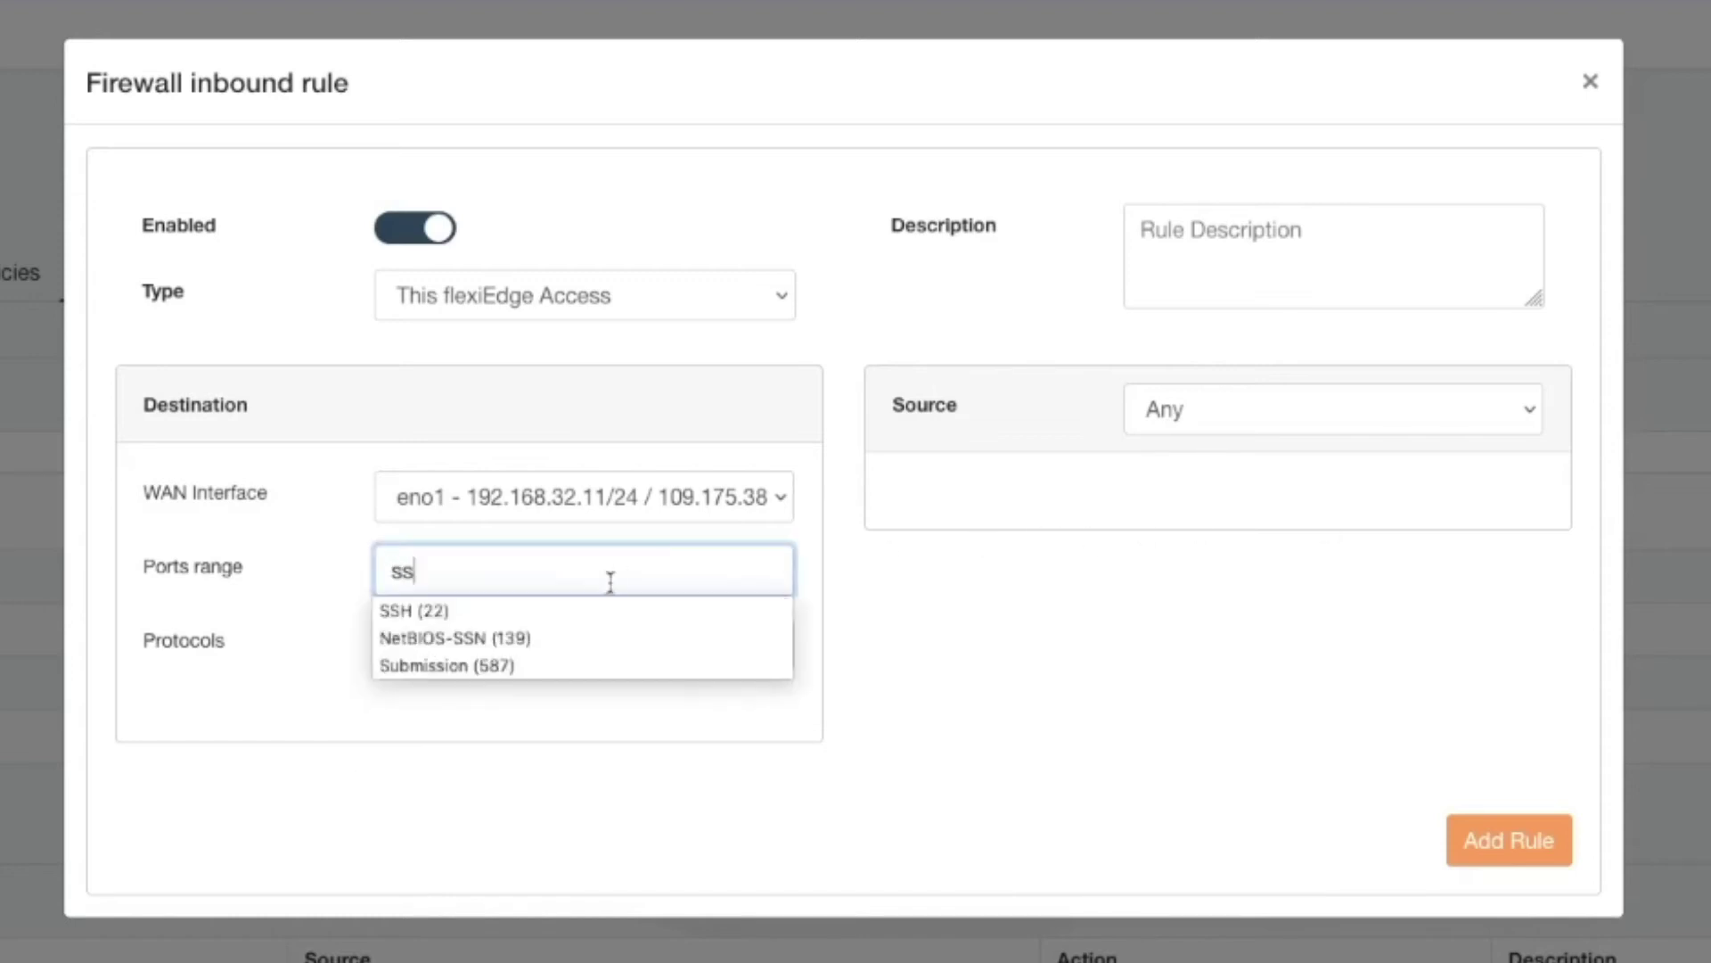
left_click(573, 618)
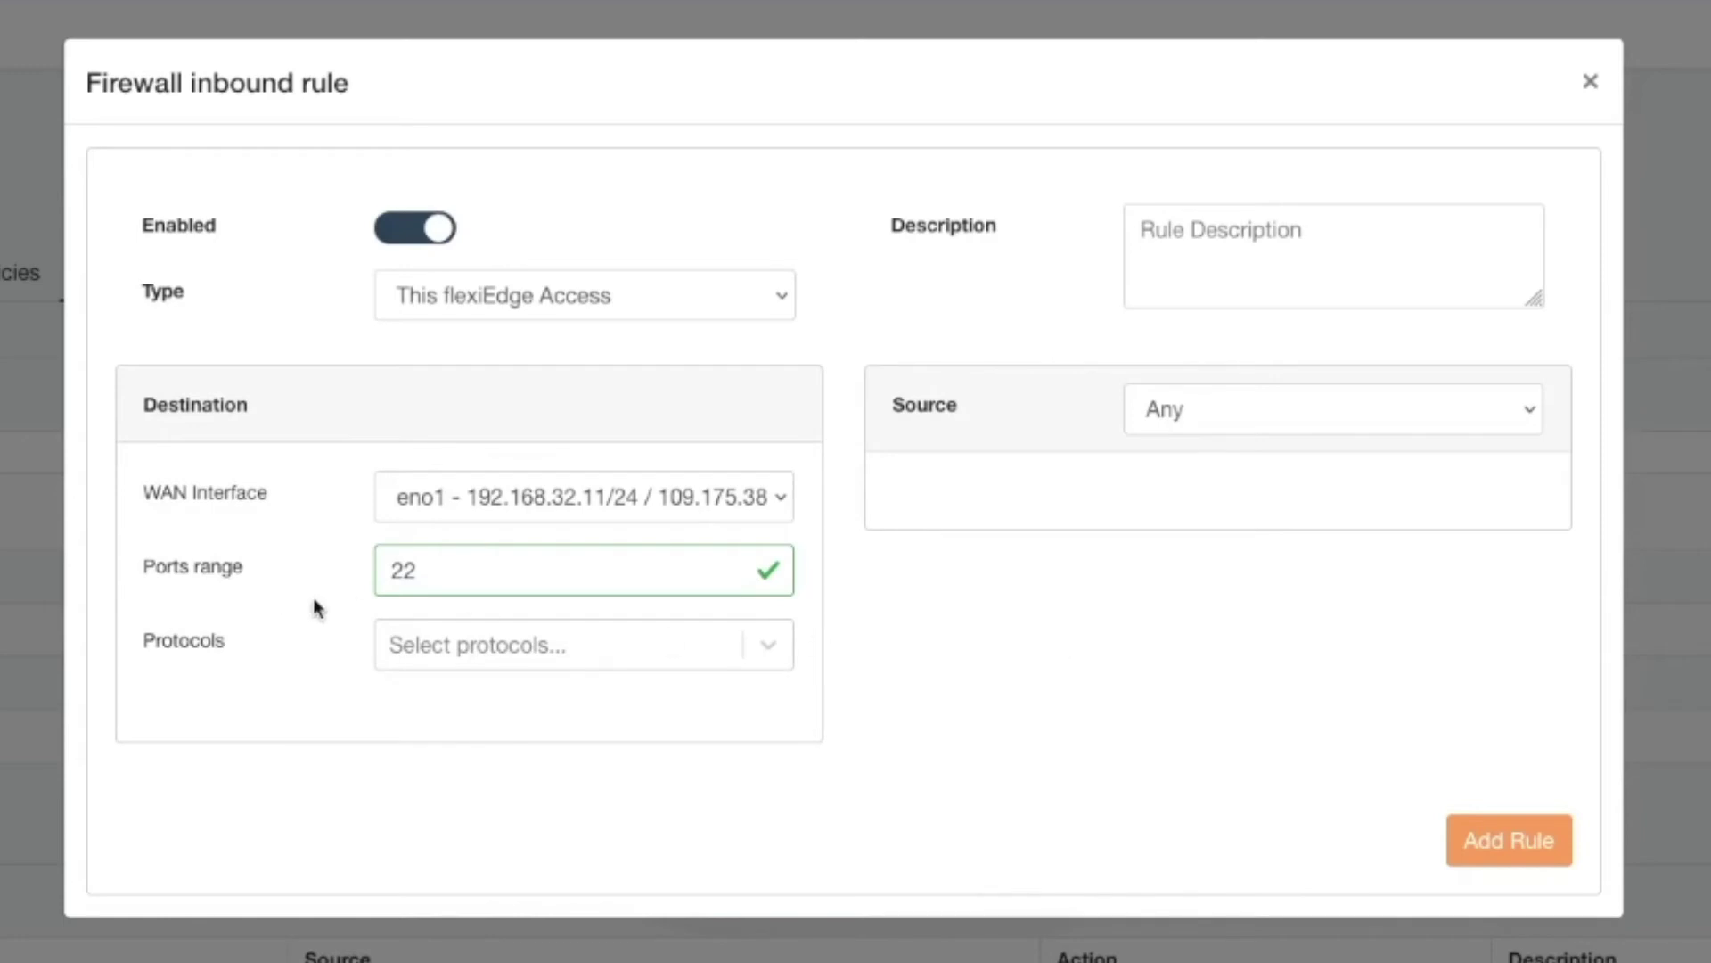
left_click(508, 653)
left_click(514, 709)
left_click(1268, 690)
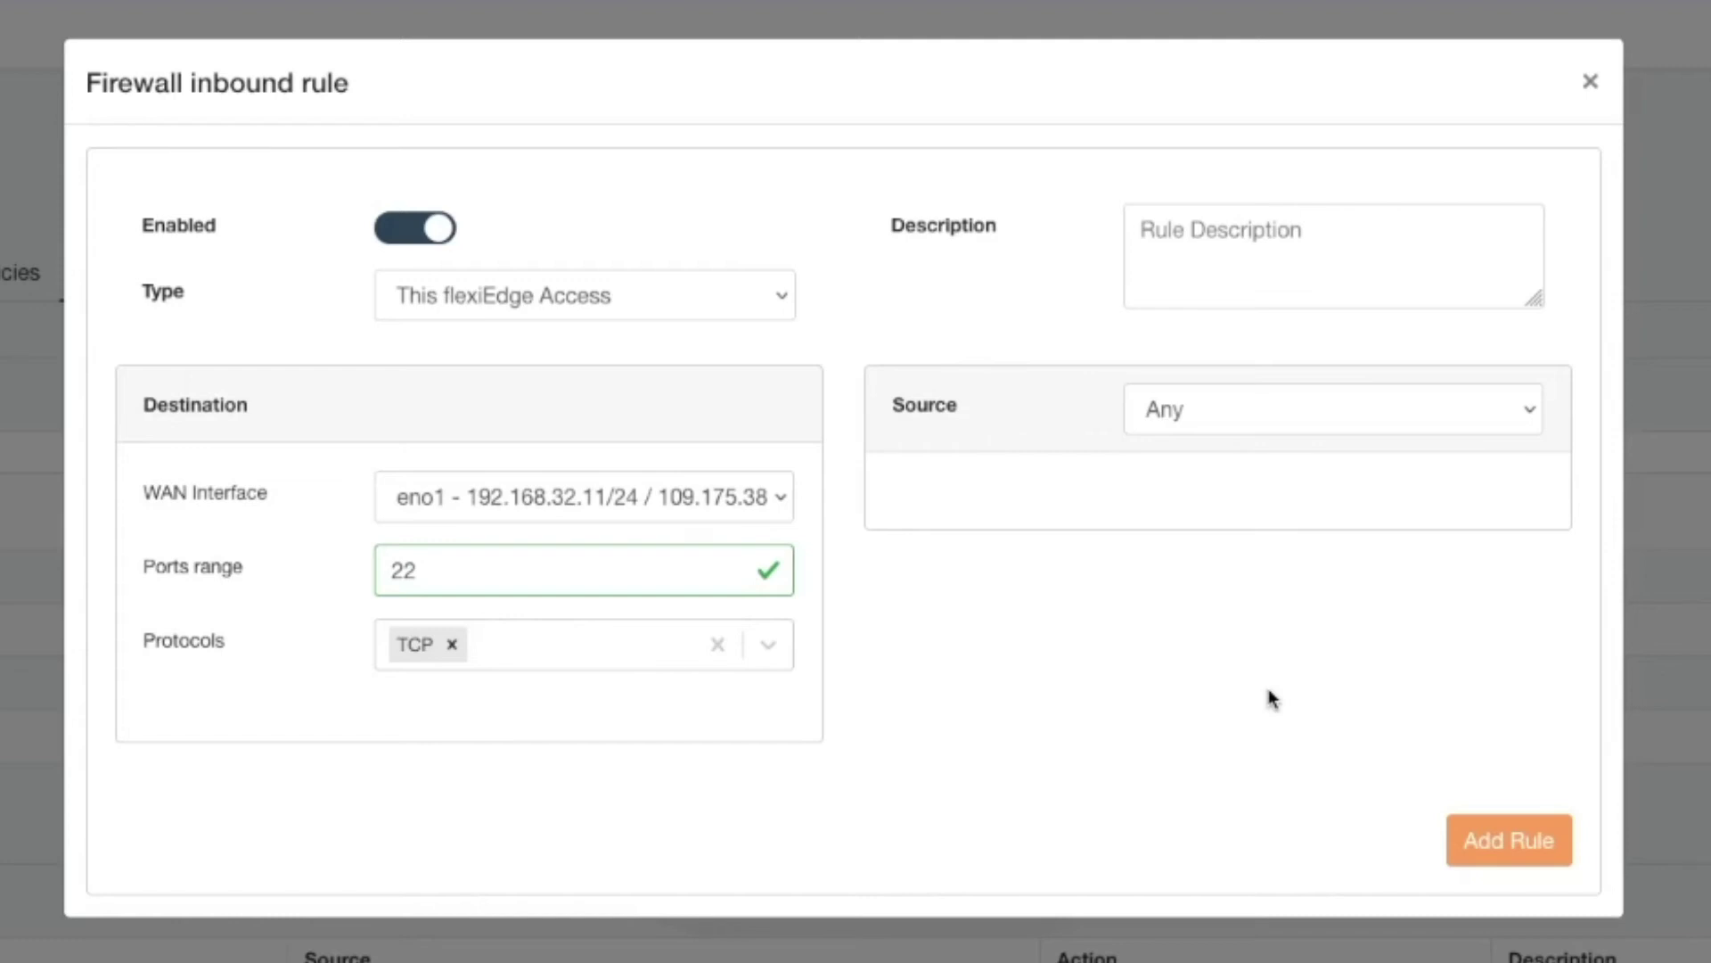
left_click(1567, 851)
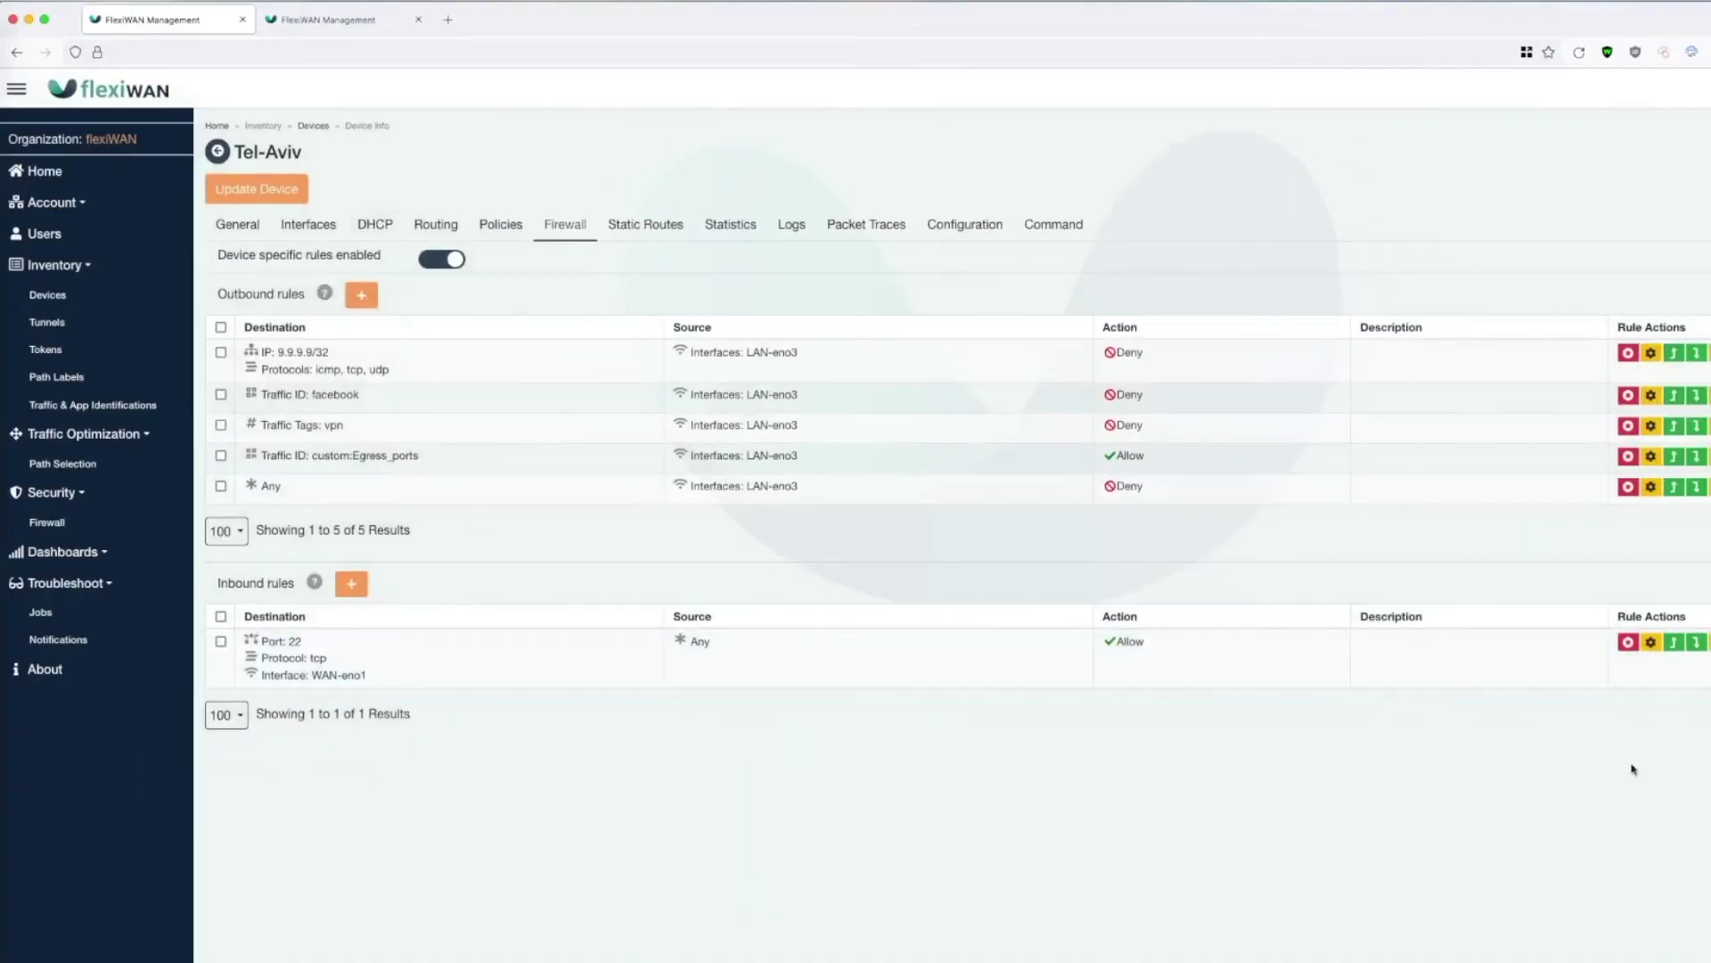
left_click(283, 198)
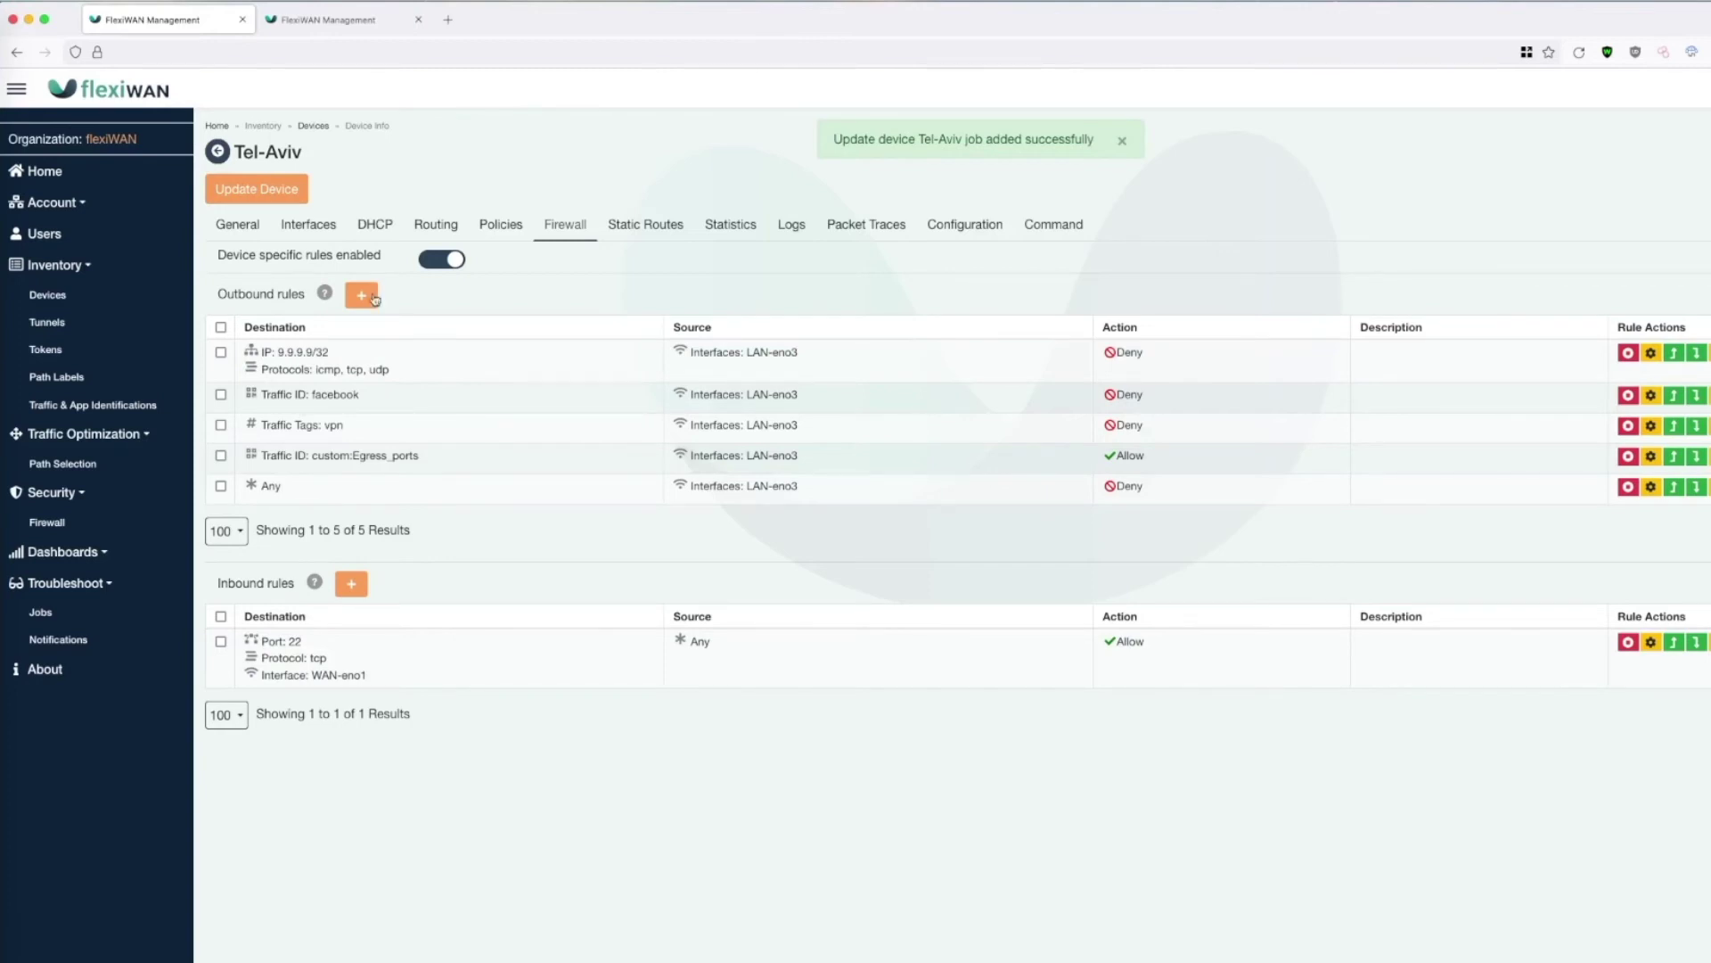
- Start an inbound Port Forward rule on WAN interface eno1 with destination port 8089
left_click(351, 583)
left_click(618, 262)
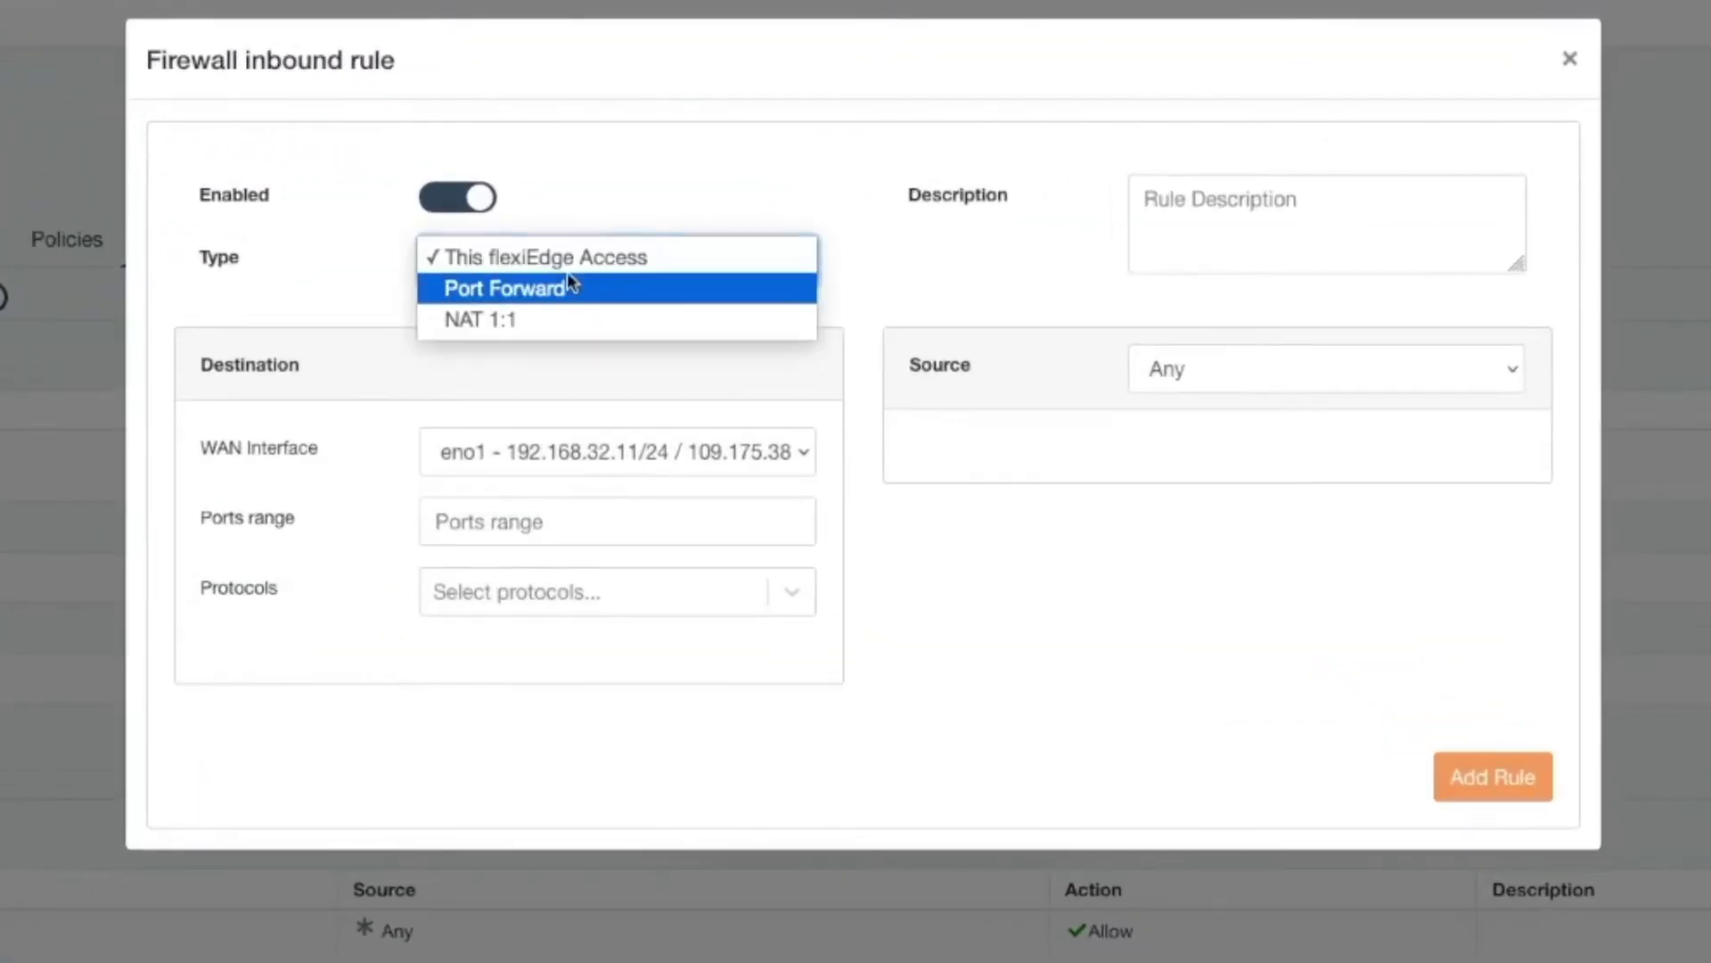
left_click(626, 276)
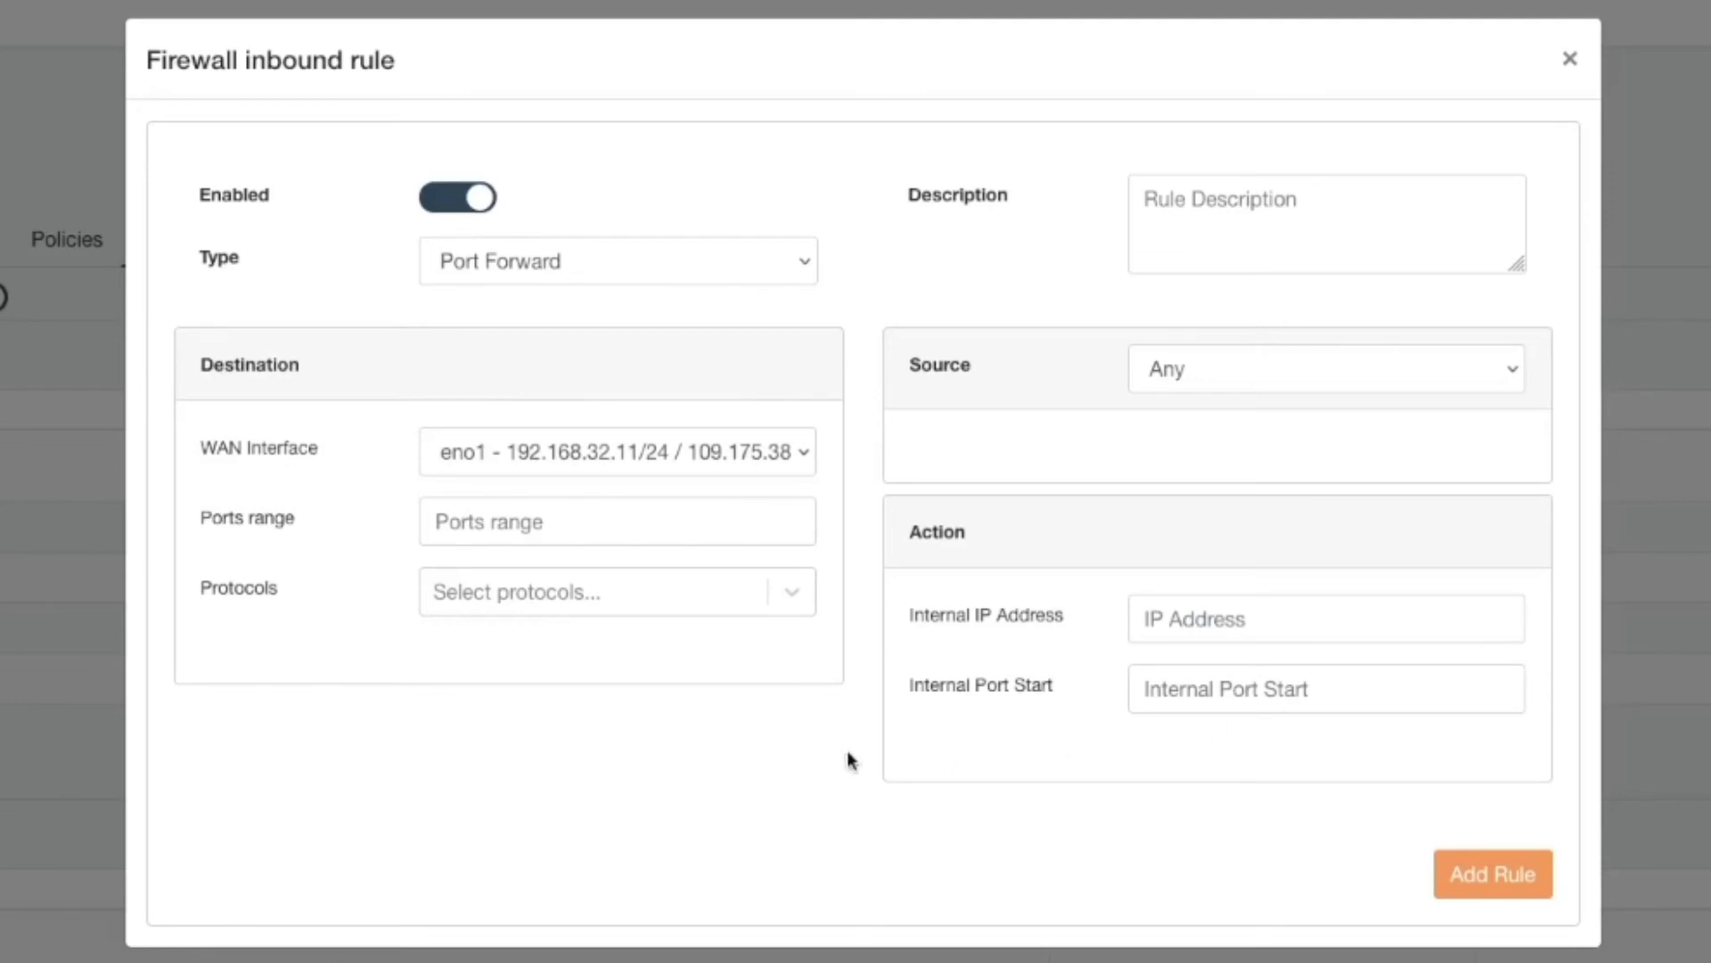
left_click(691, 508)
type("8089")
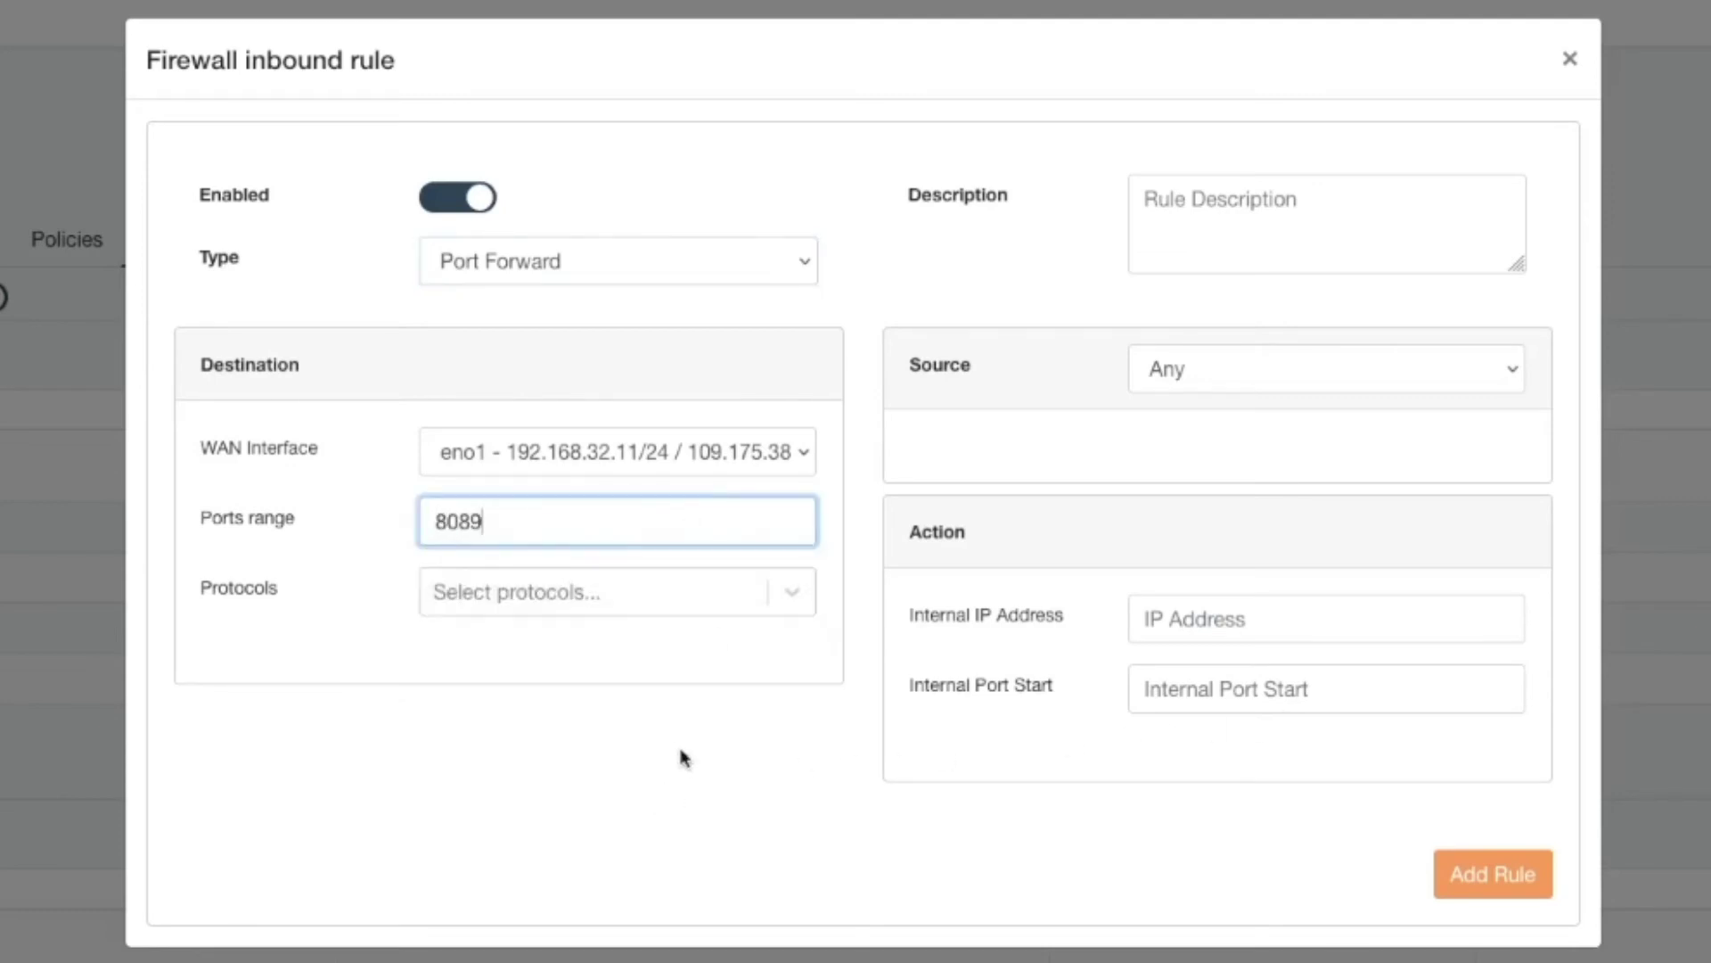
- Limit the port forward to TCP, direct it to internal address 172.4.0.20 with start port 443, and add the rule
left_click(1389, 628)
type("17")
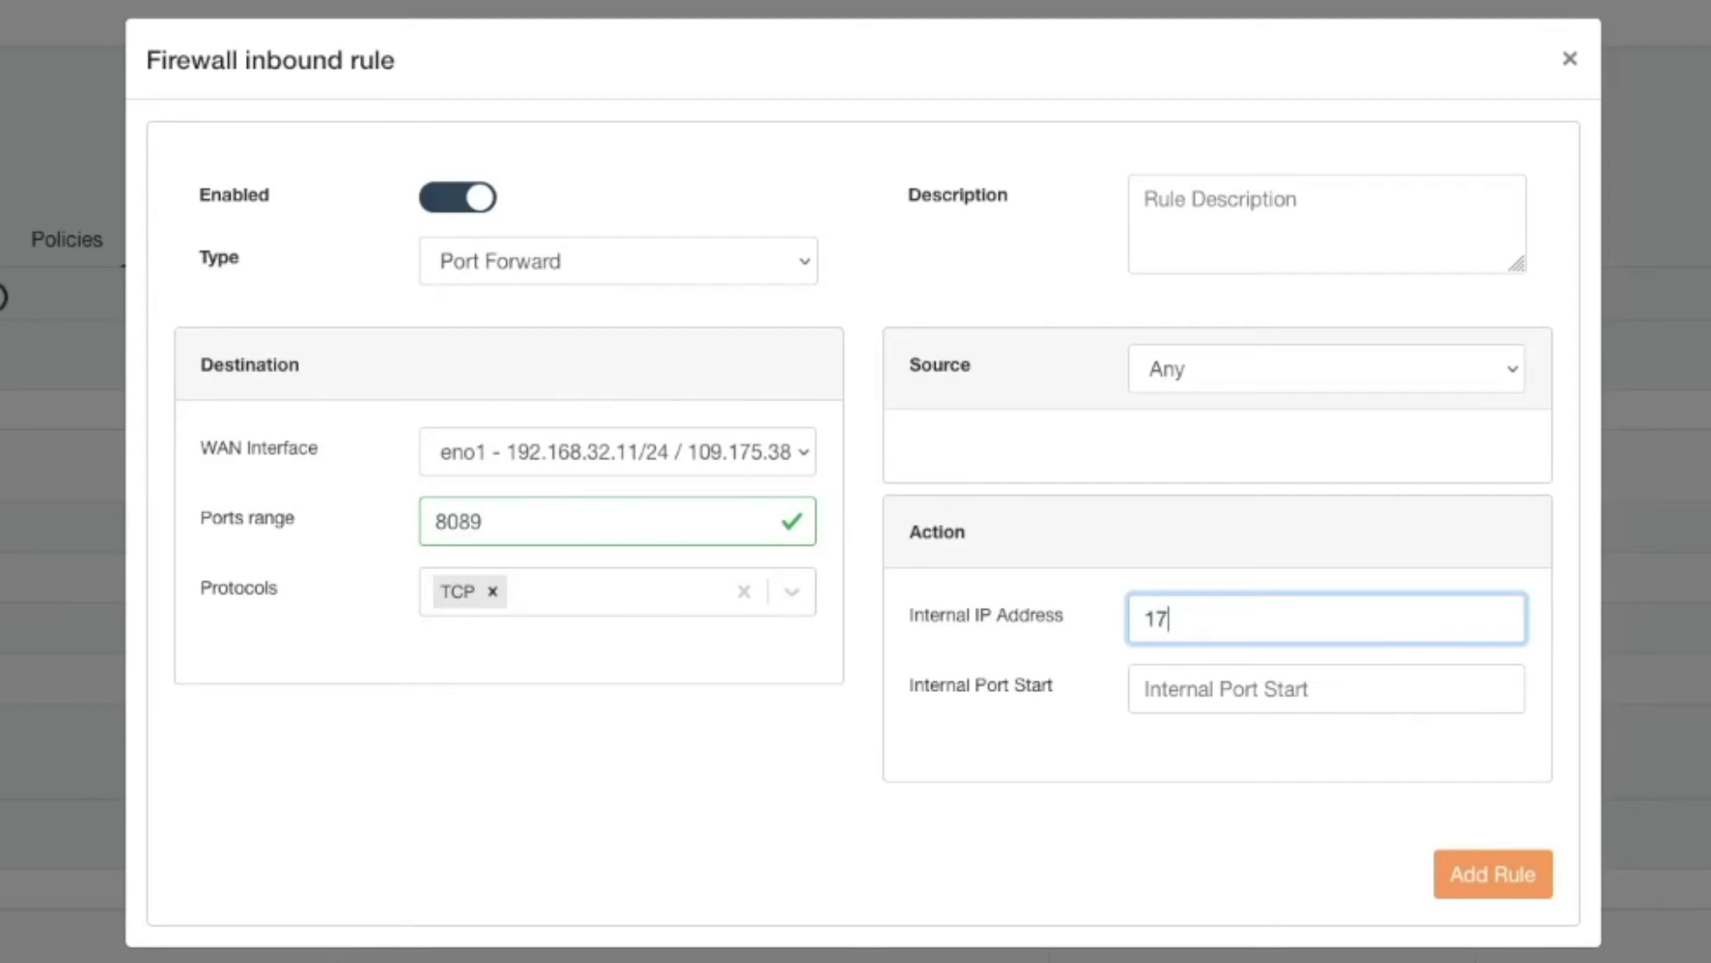
type("2.4.0.20")
left_click(1377, 683)
type("443")
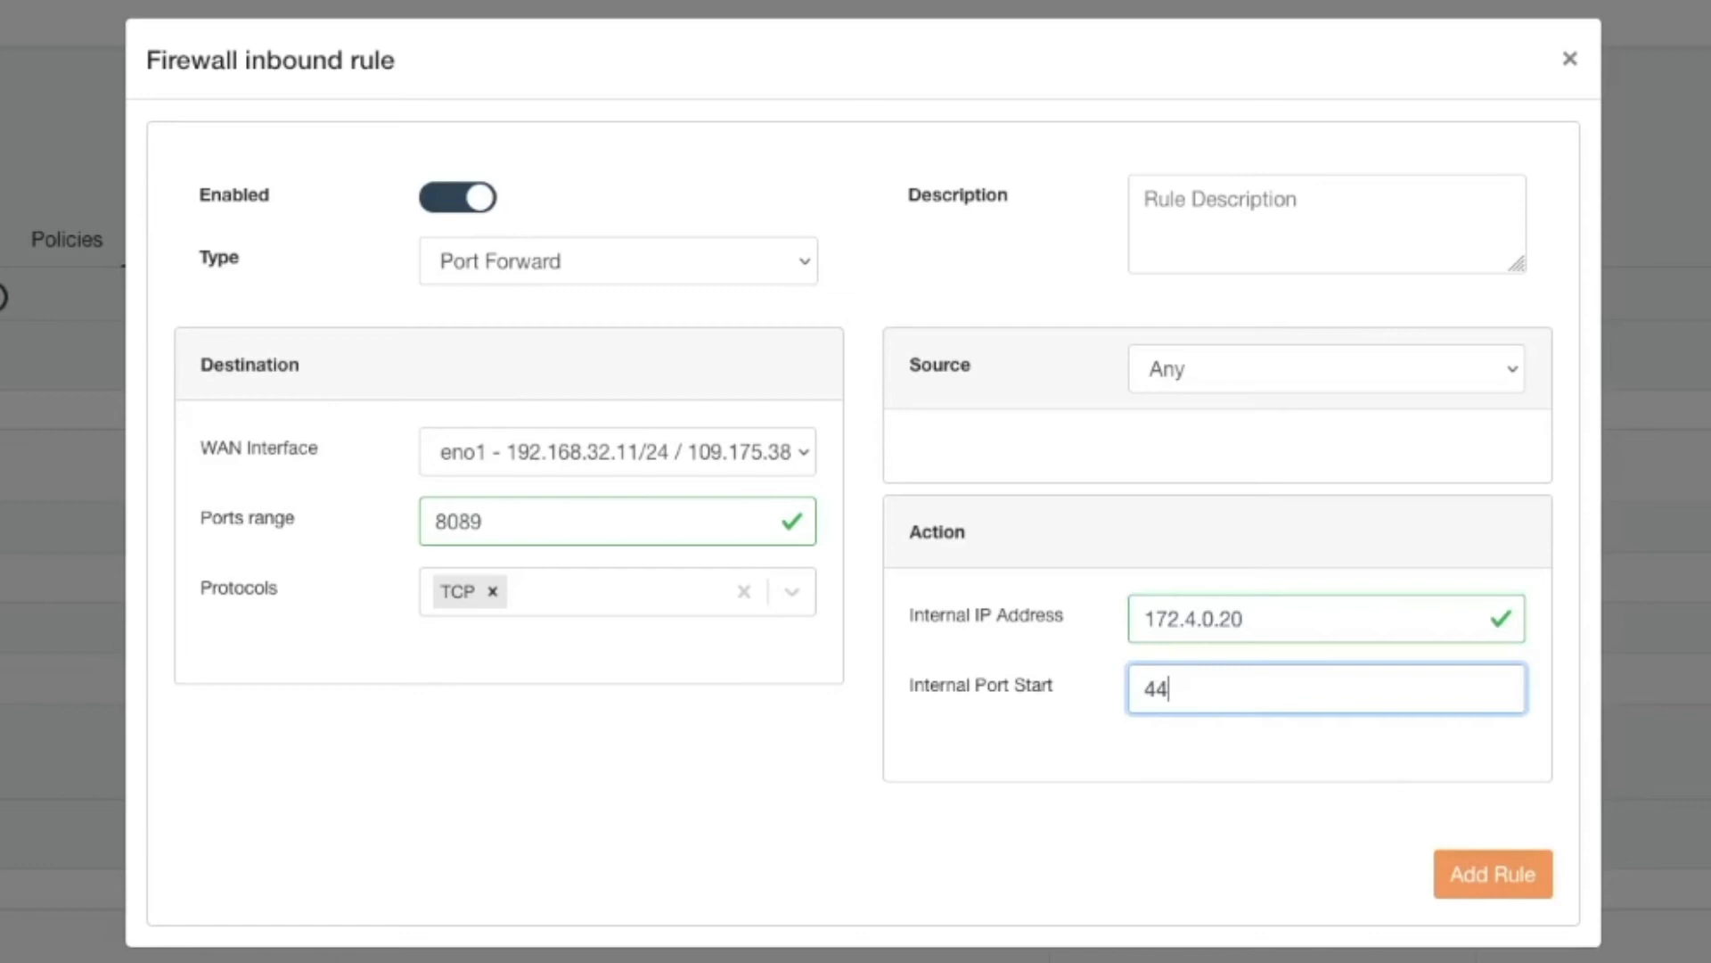
left_click(1012, 814)
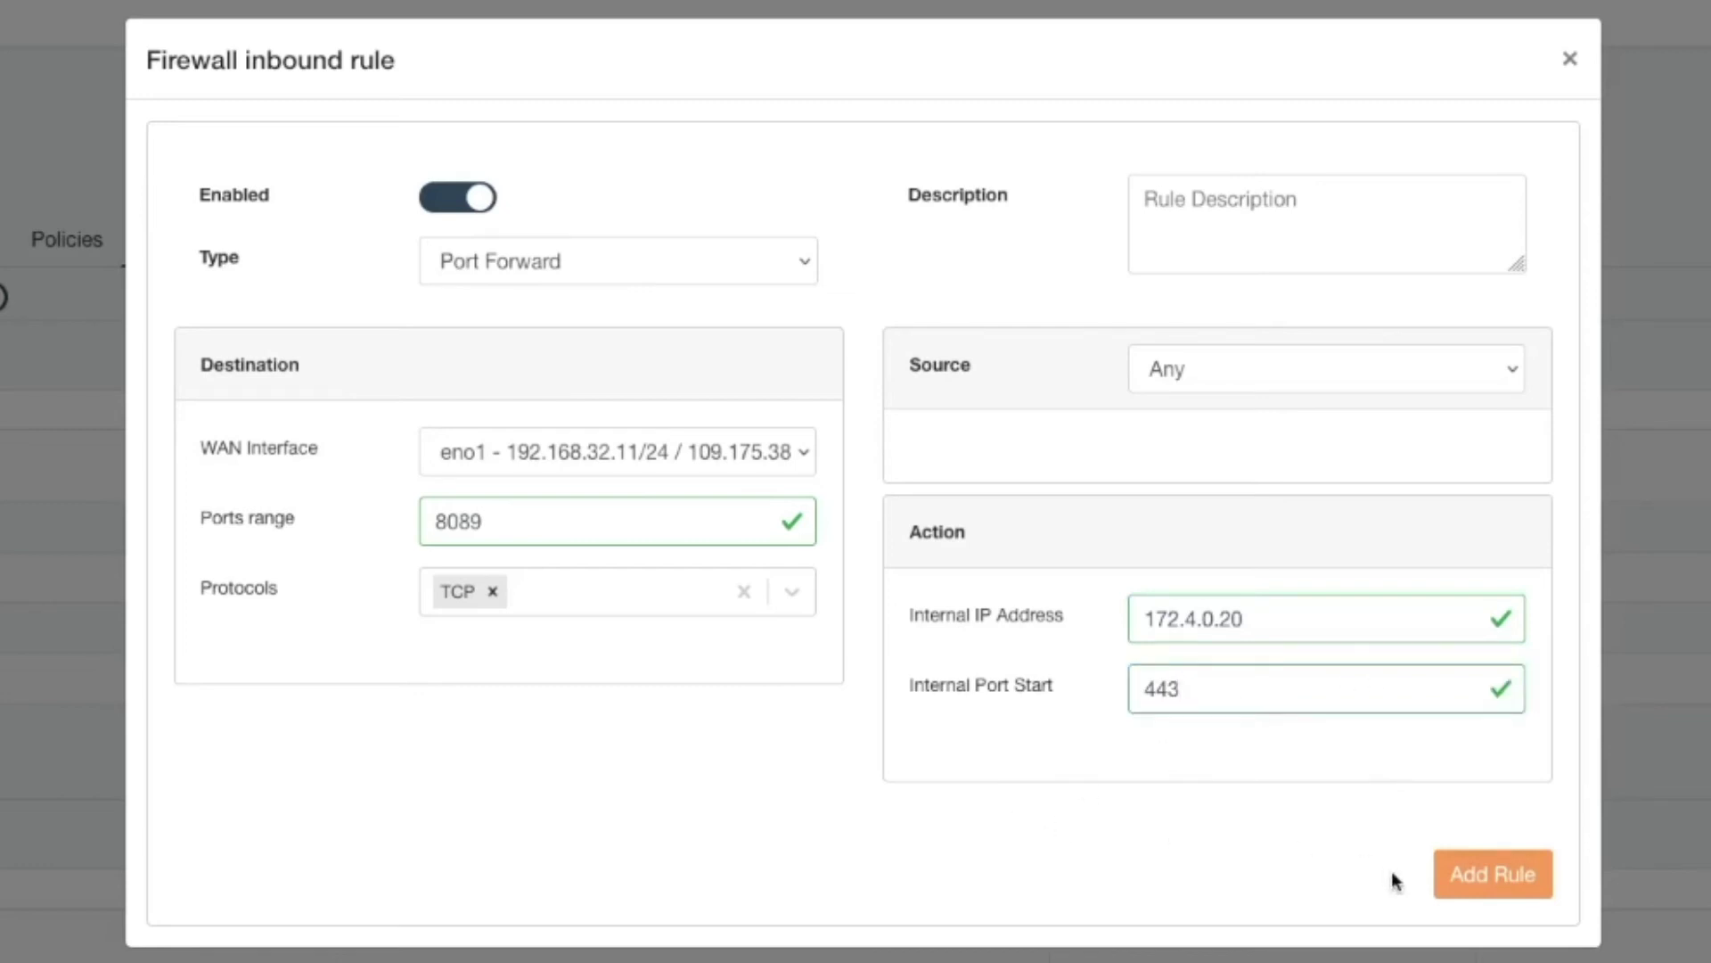
left_click(1491, 874)
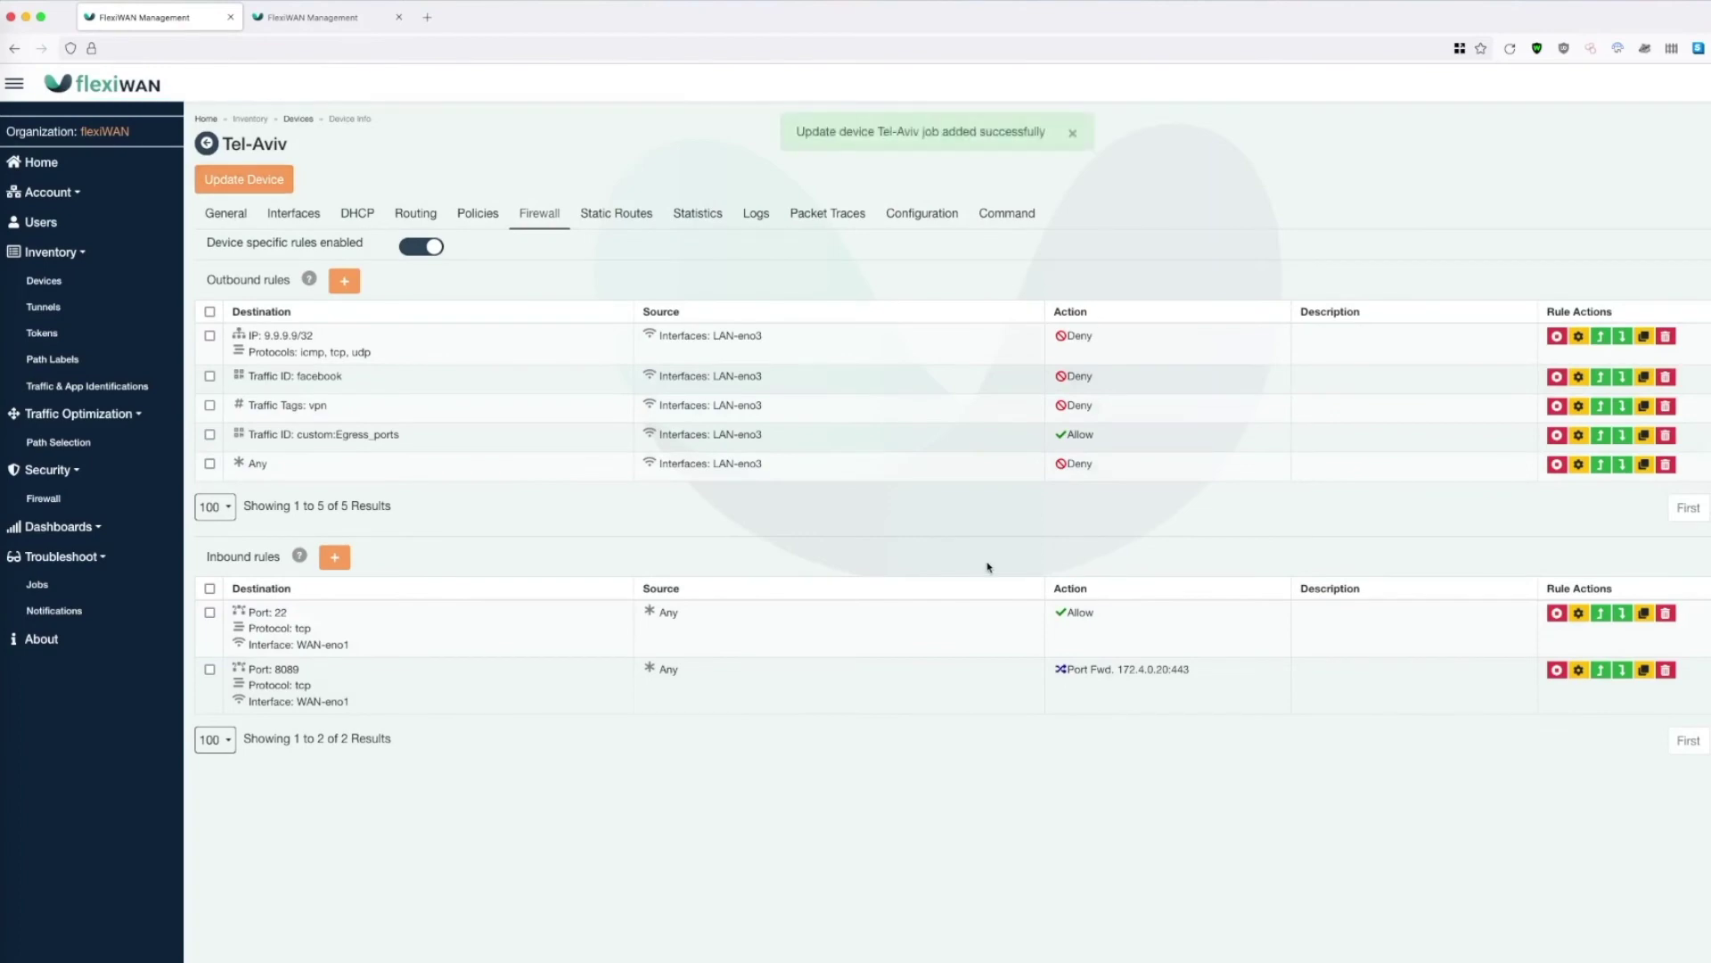
- Add an inbound NAT 1:1 rule that maps WAN interface eno1 to internal address 172.4.0.20
left_click(334, 557)
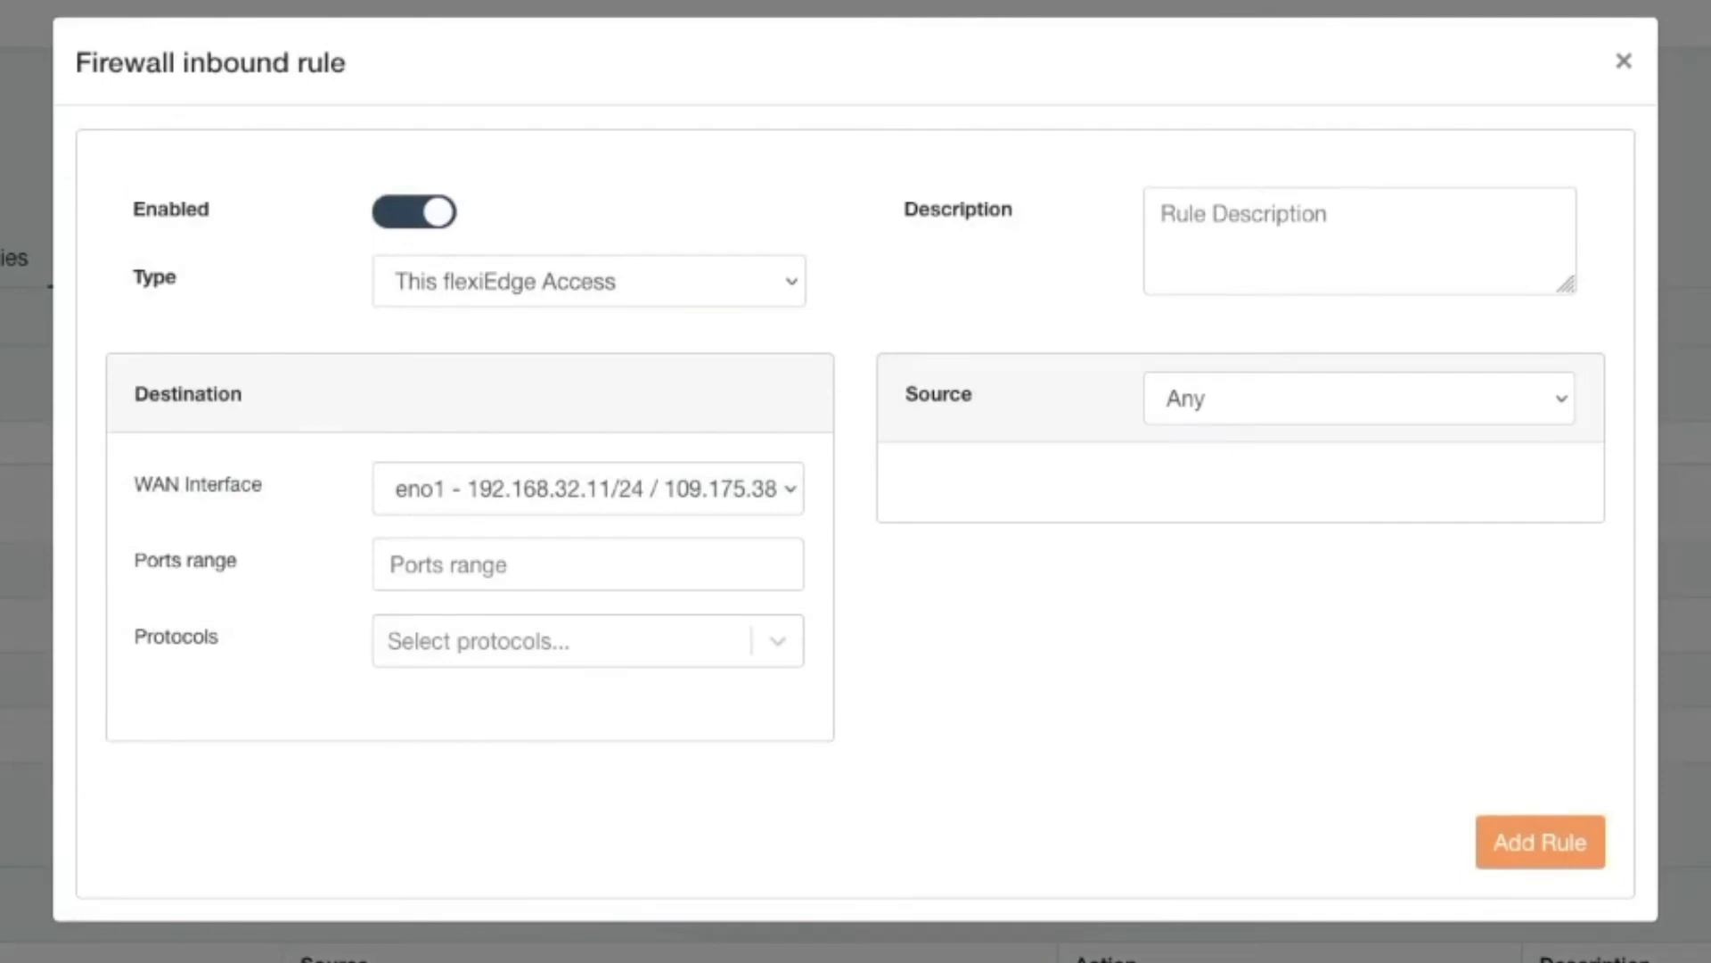
left_click(703, 278)
left_click(676, 346)
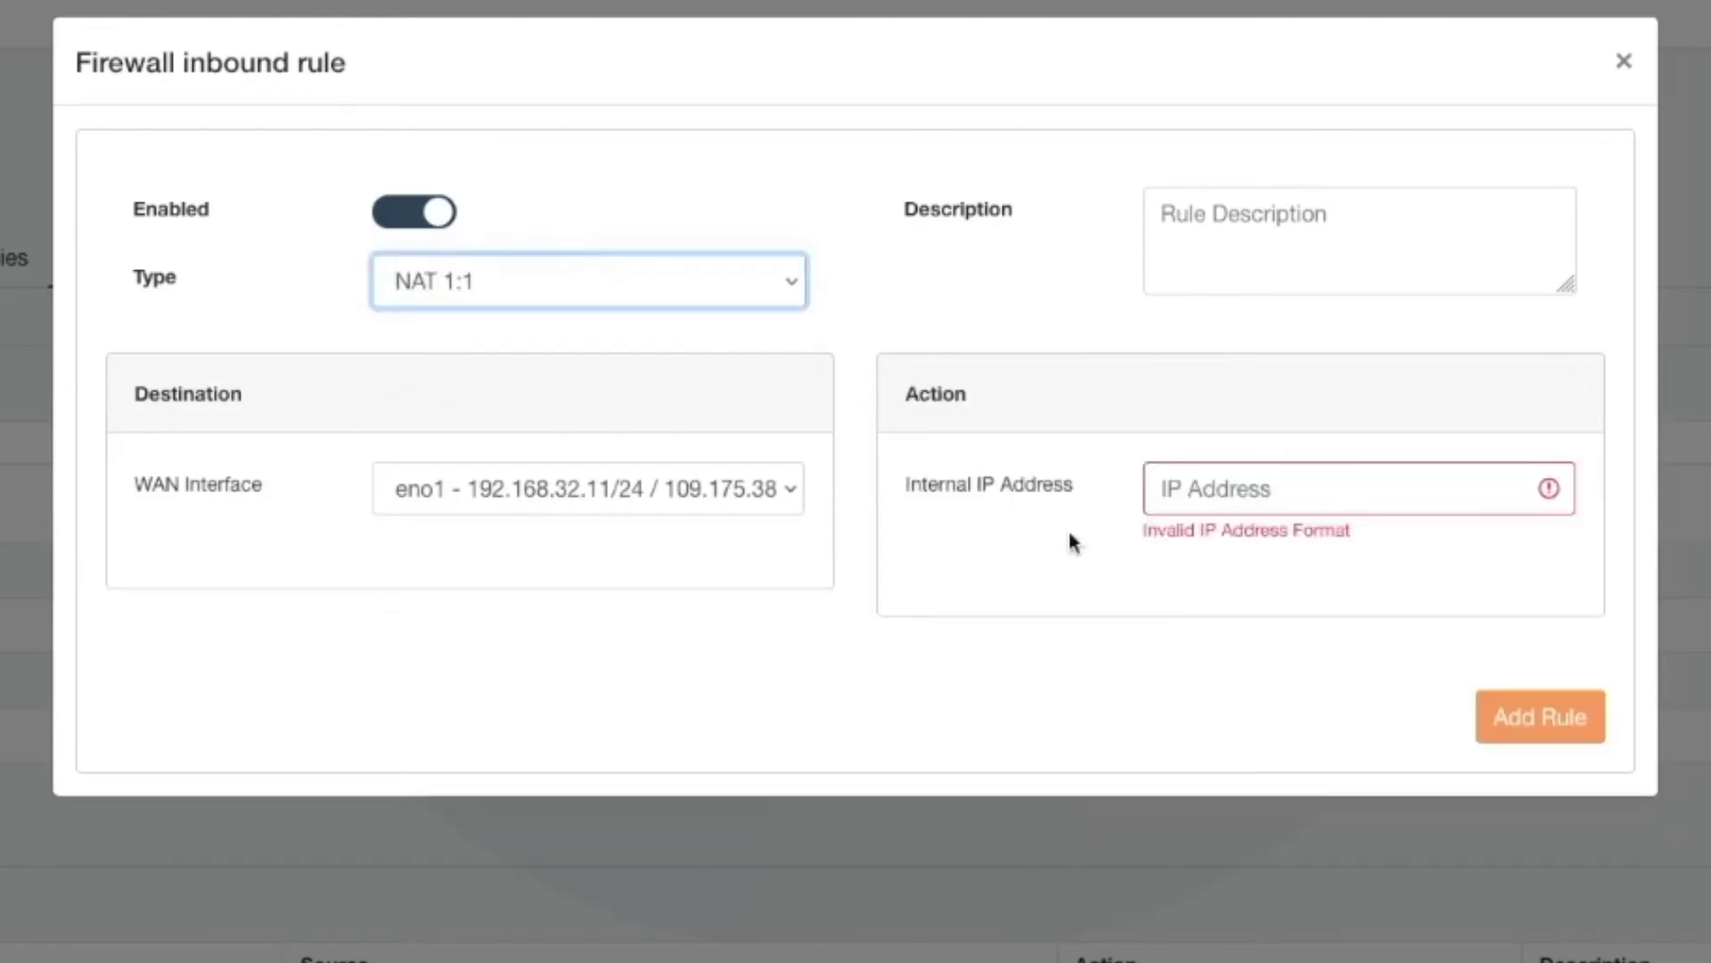
left_click(1261, 489)
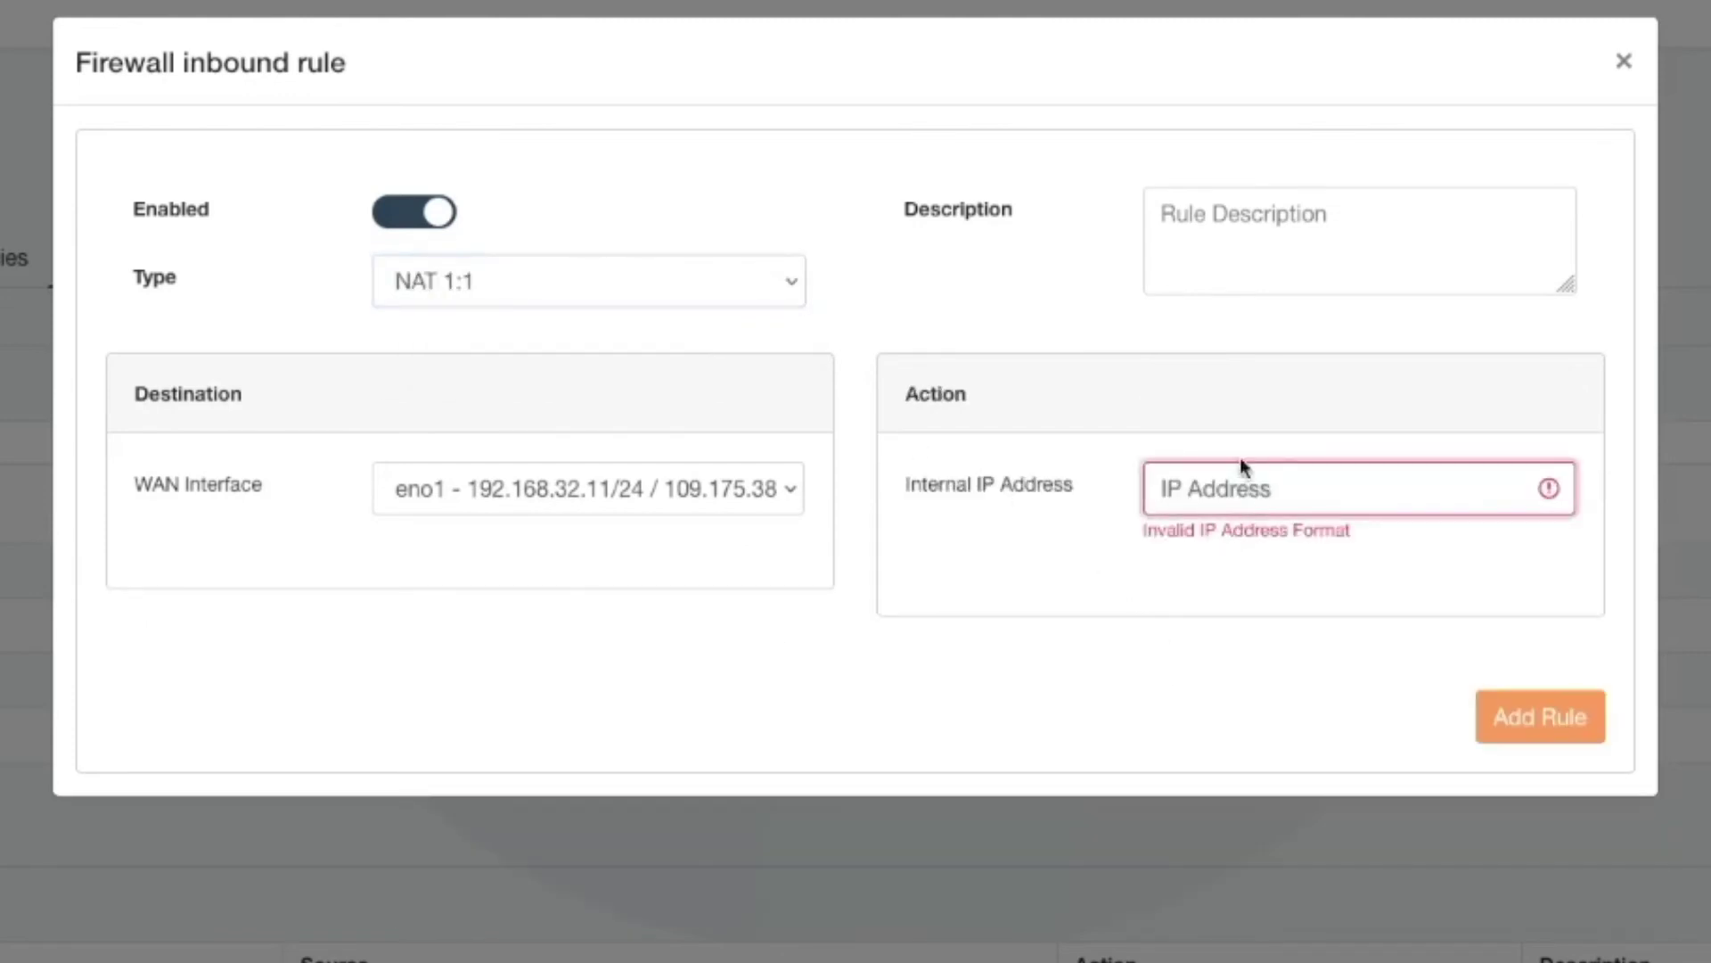
type("172.4.0.20")
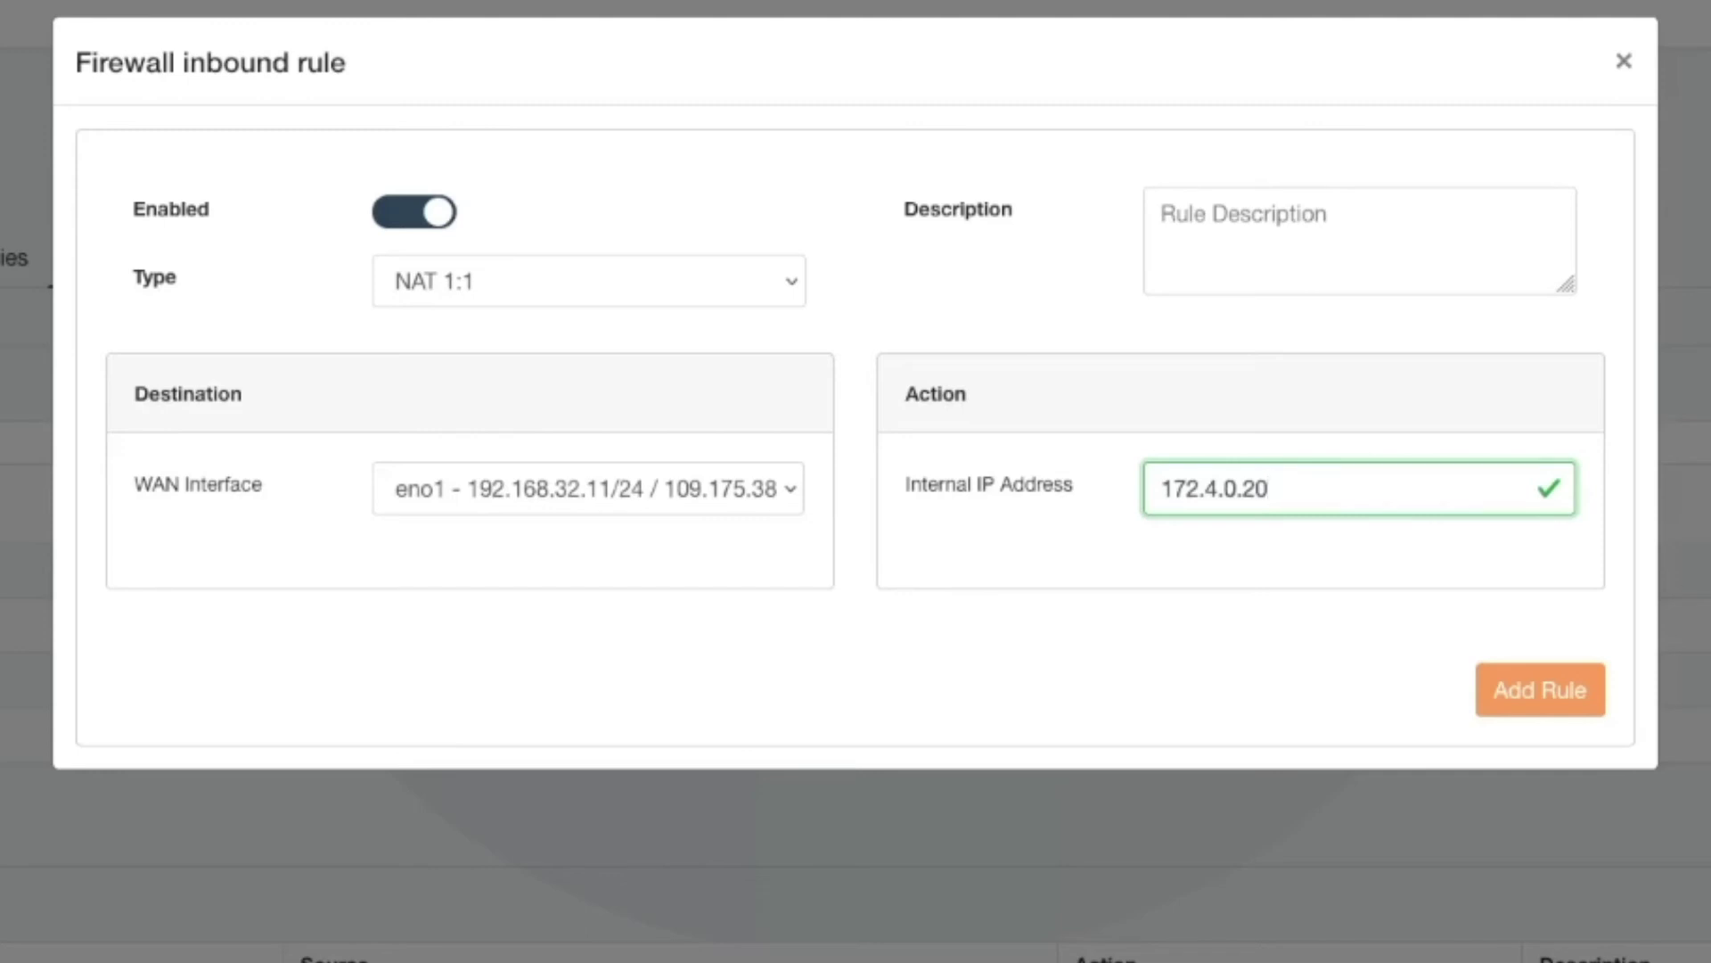
left_click(1591, 692)
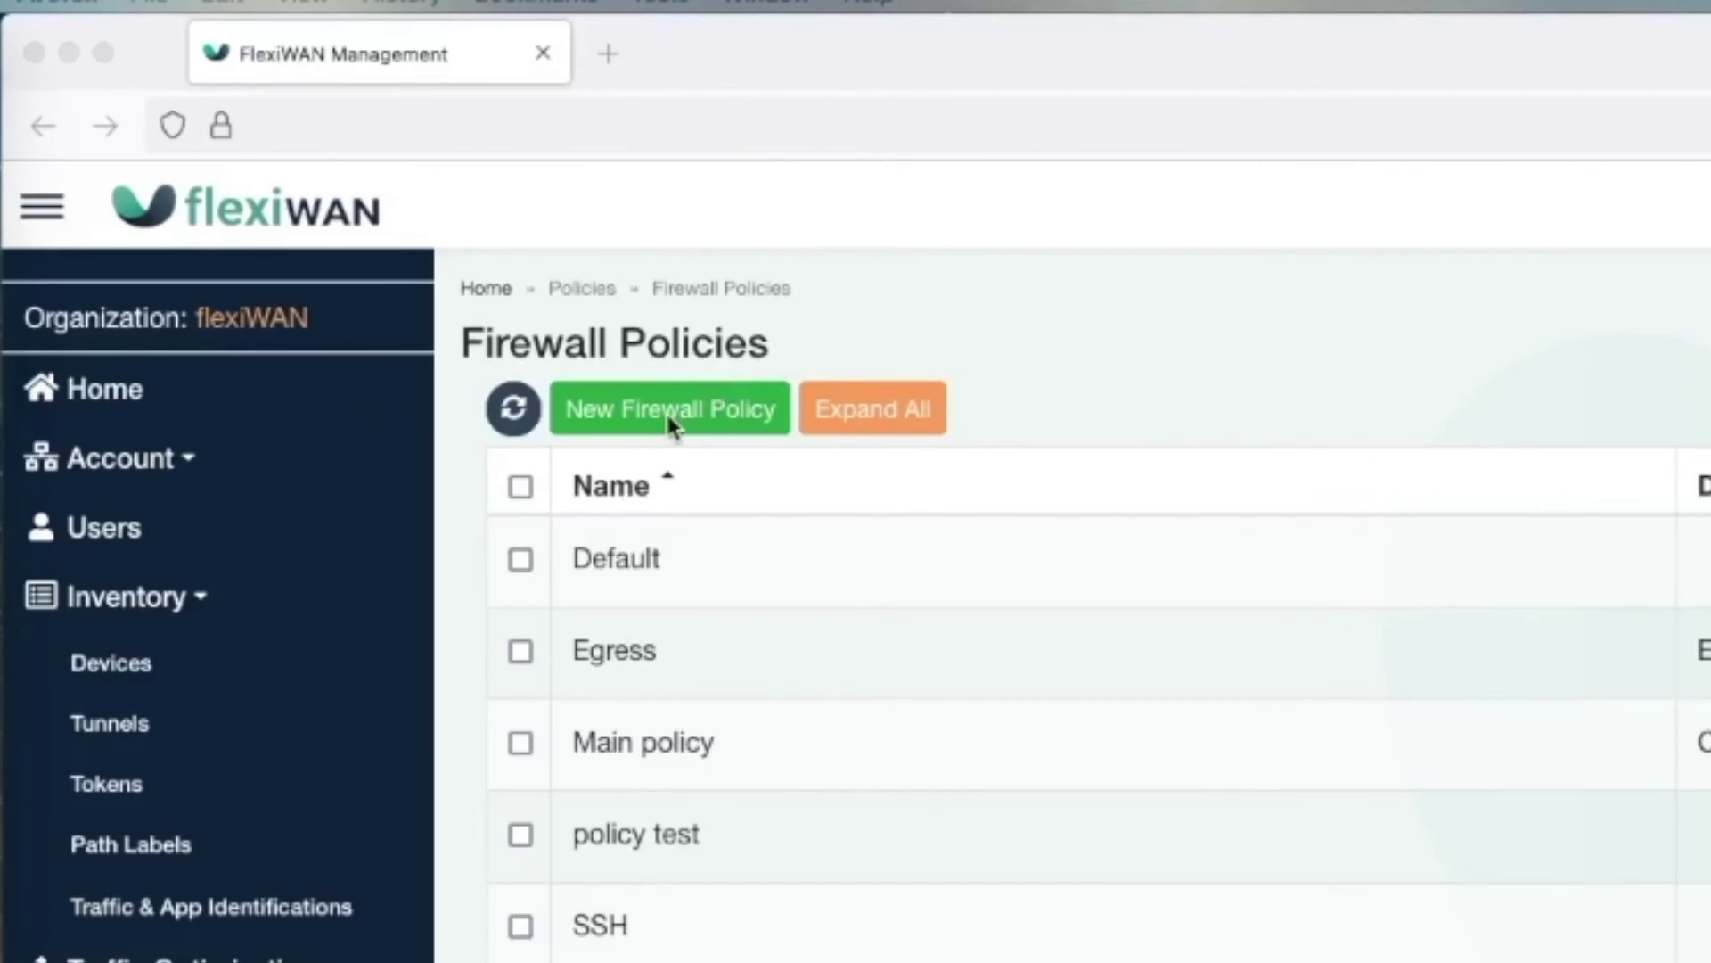
- Start a new firewall policy and add an inbound rule that allows port 22 over TCP from any source
left_click(483, 287)
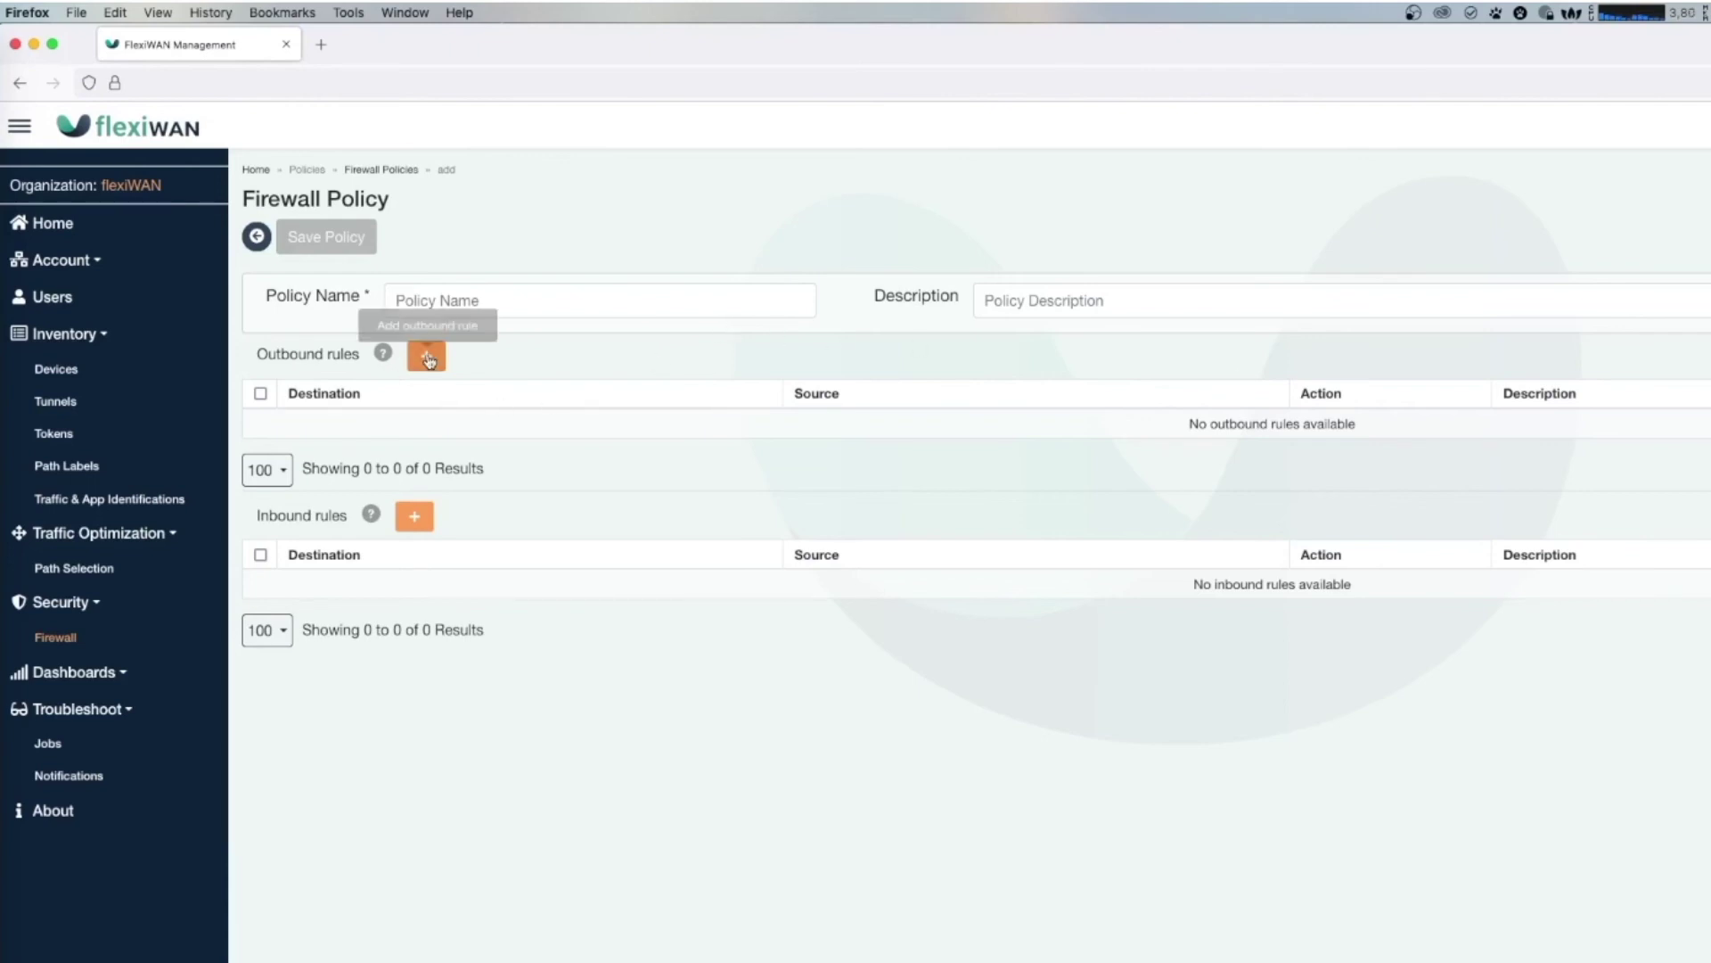
left_click(414, 517)
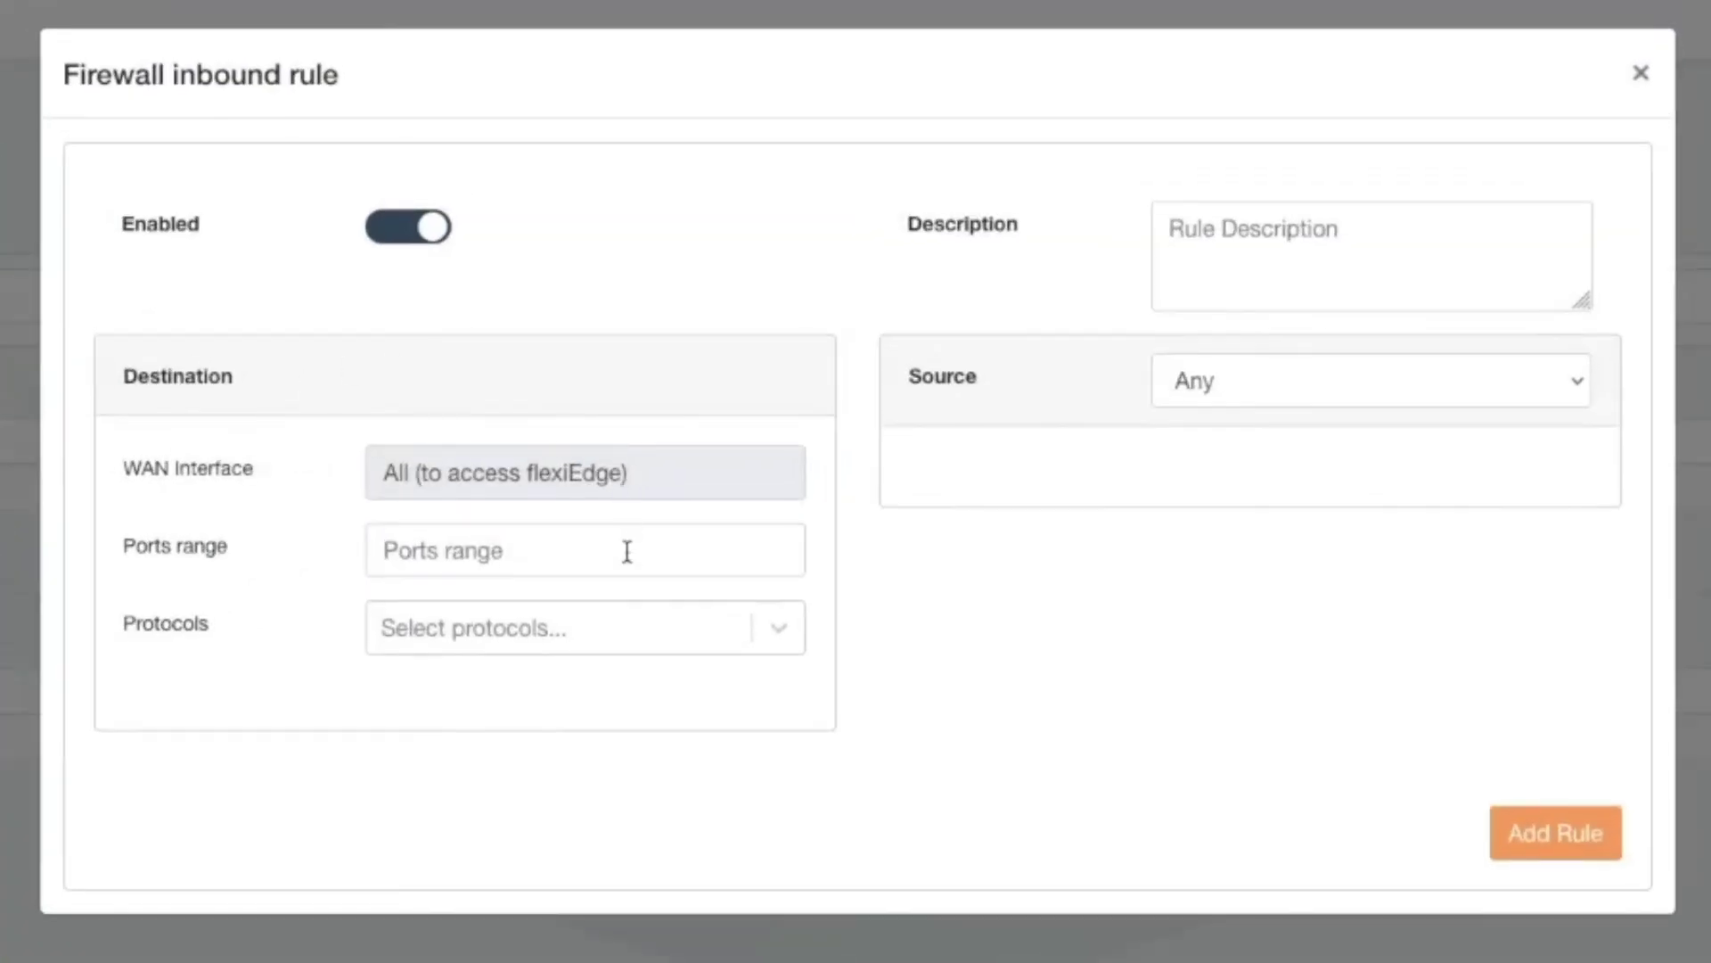
left_click(628, 552)
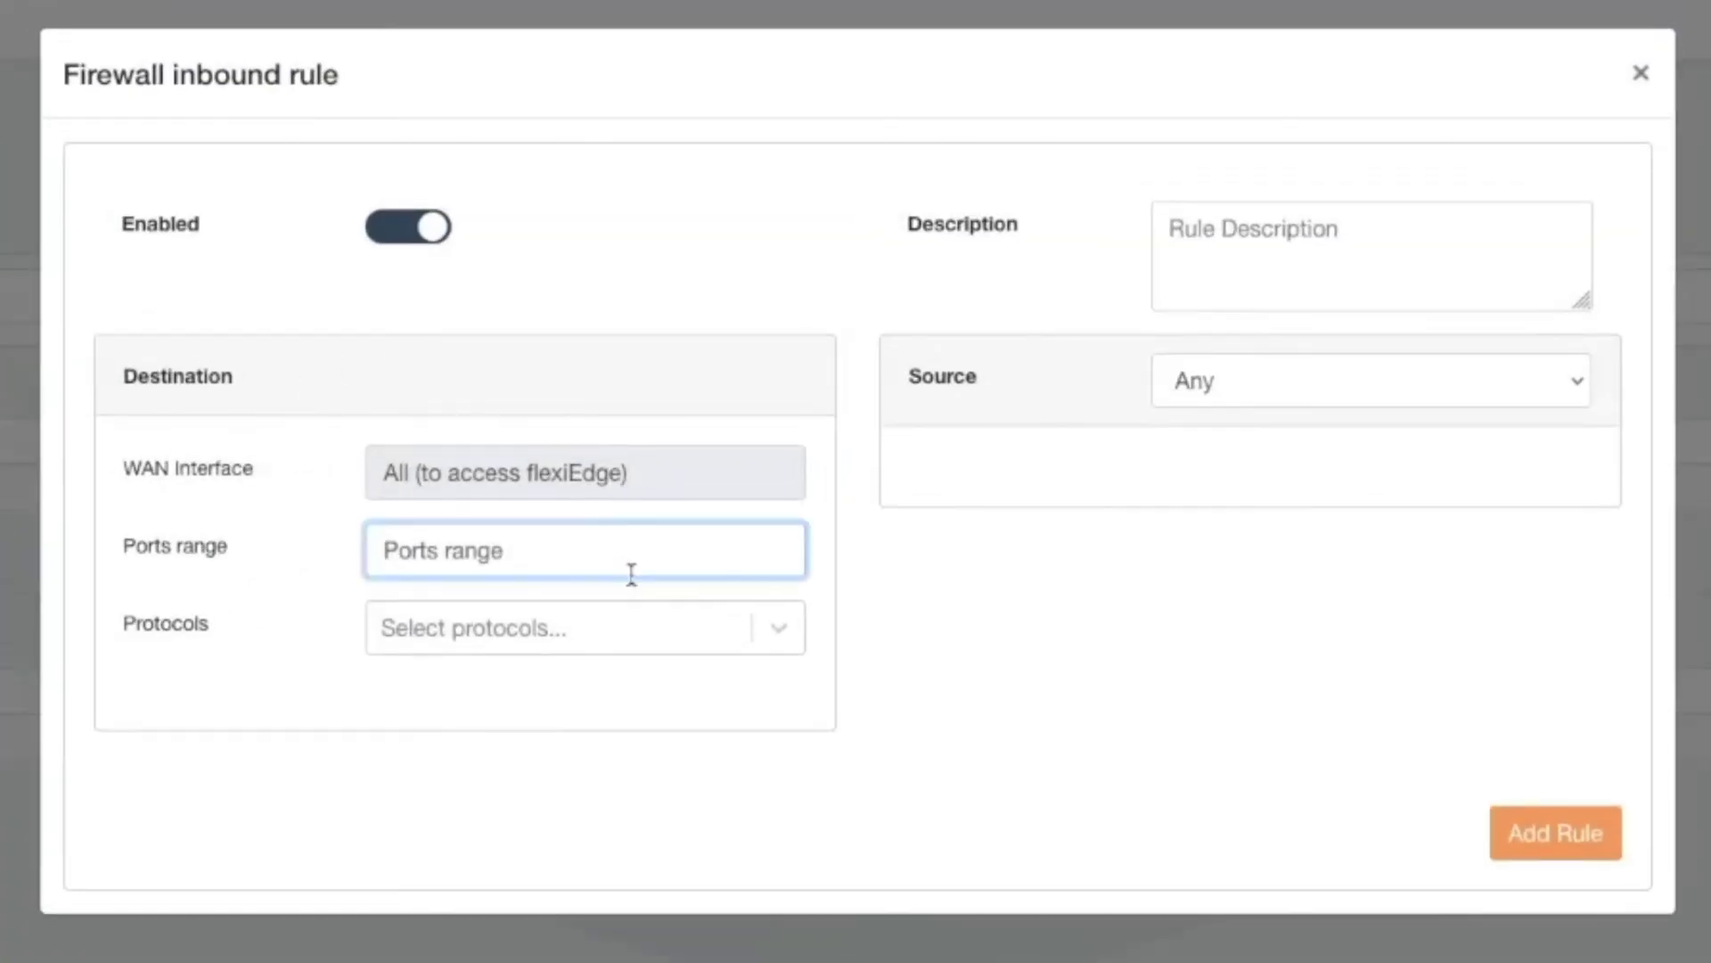
type("22")
left_click(567, 624)
left_click(530, 700)
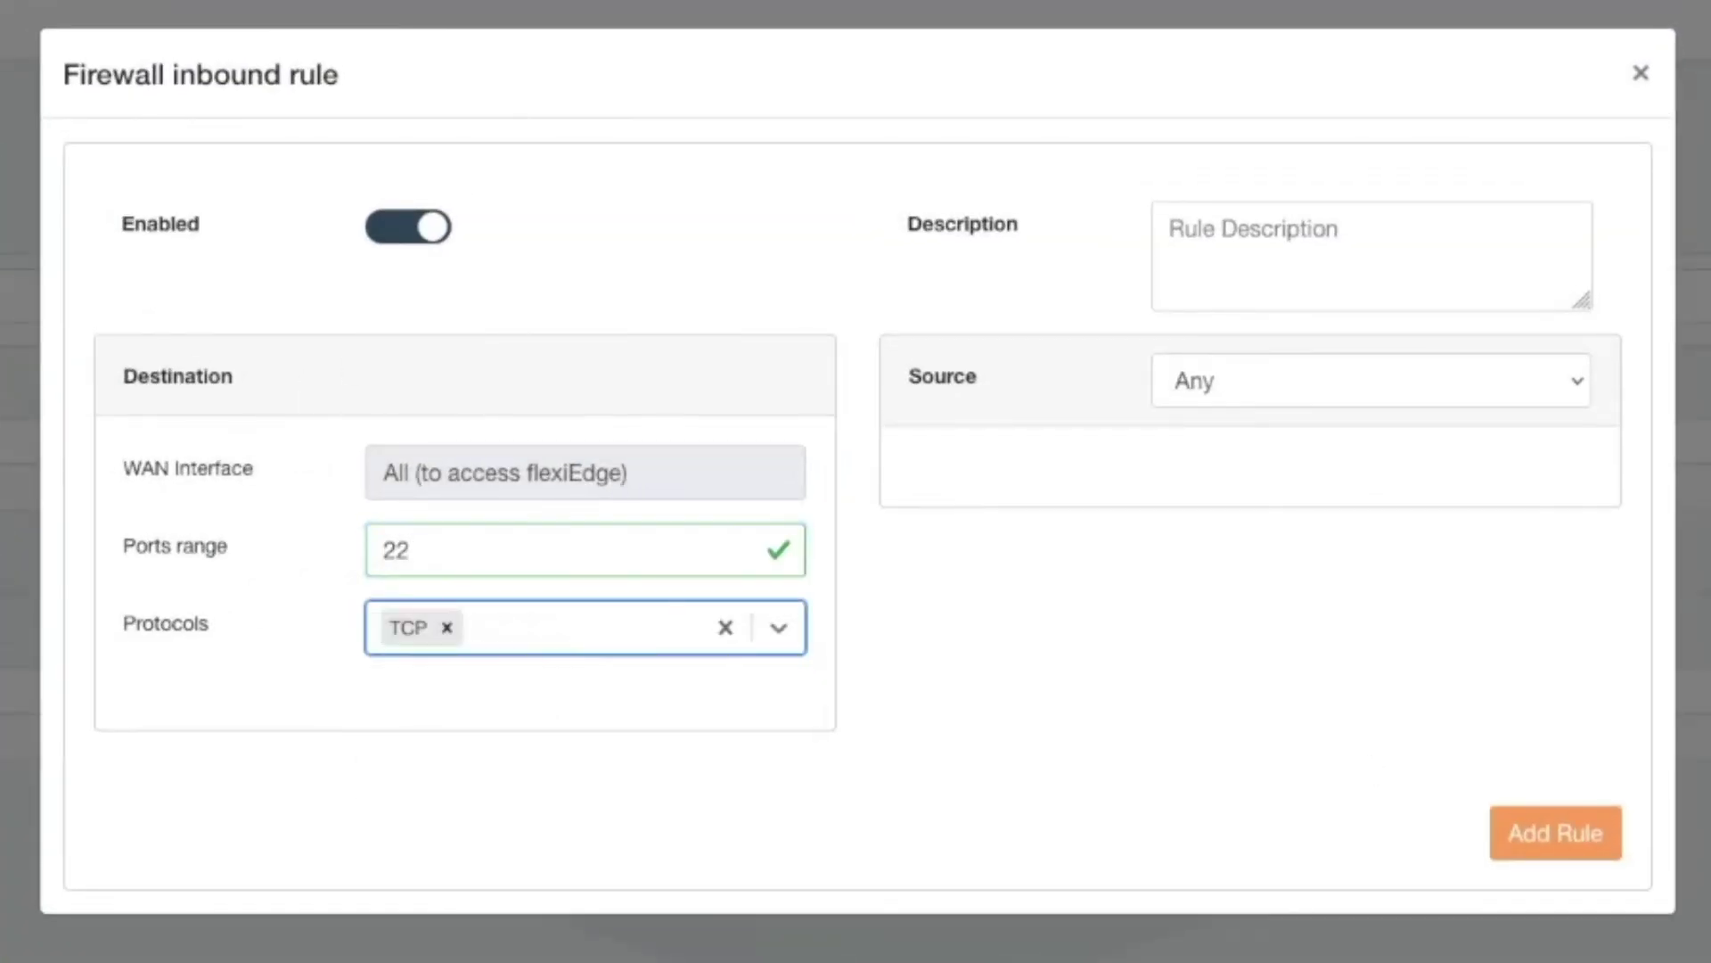
left_click(1551, 833)
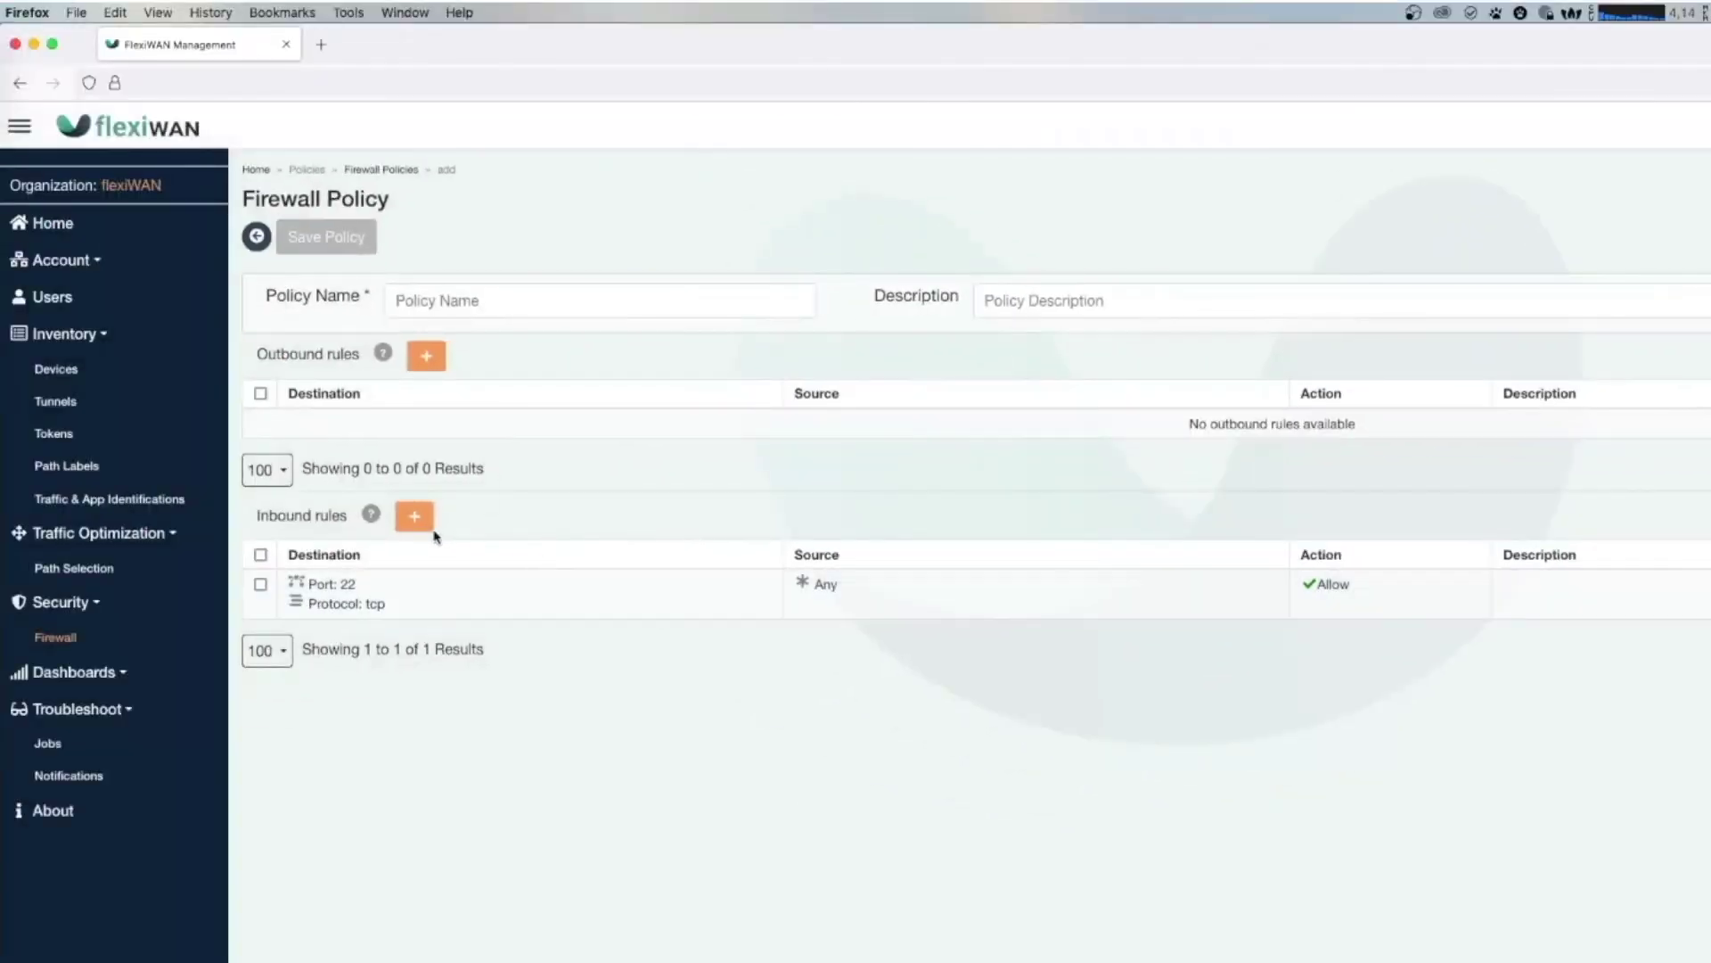
- Add a second inbound rule to the policy for port 8080 over TCP
left_click(432, 530)
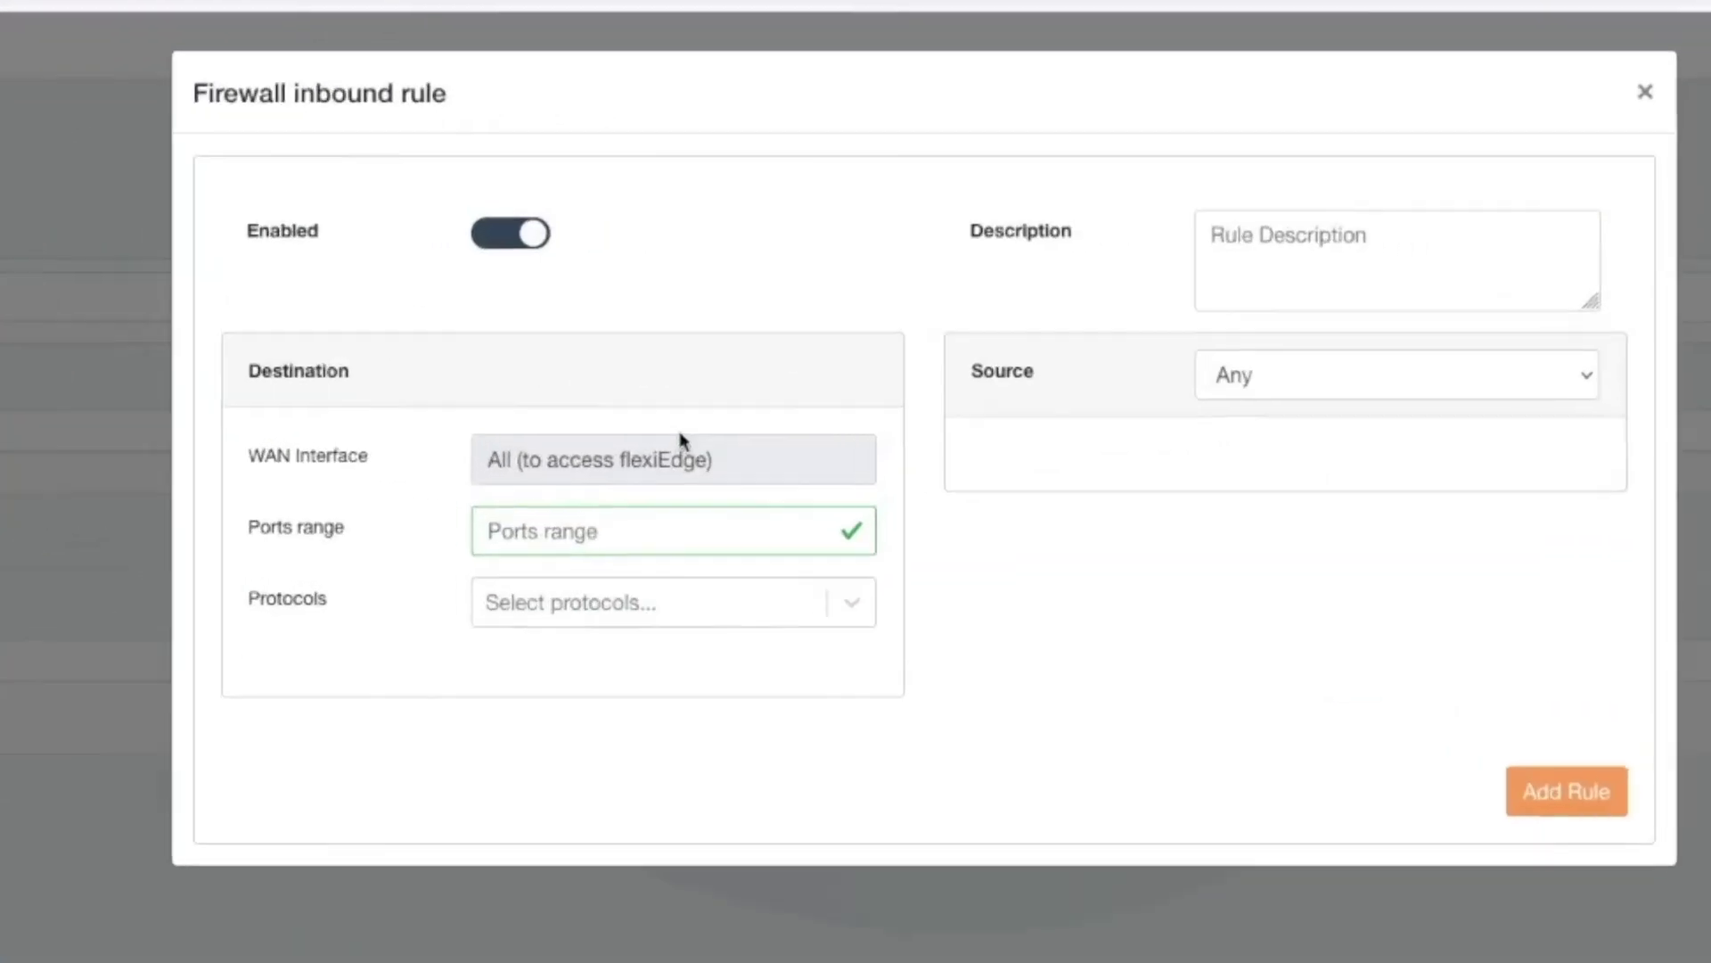
type("8080")
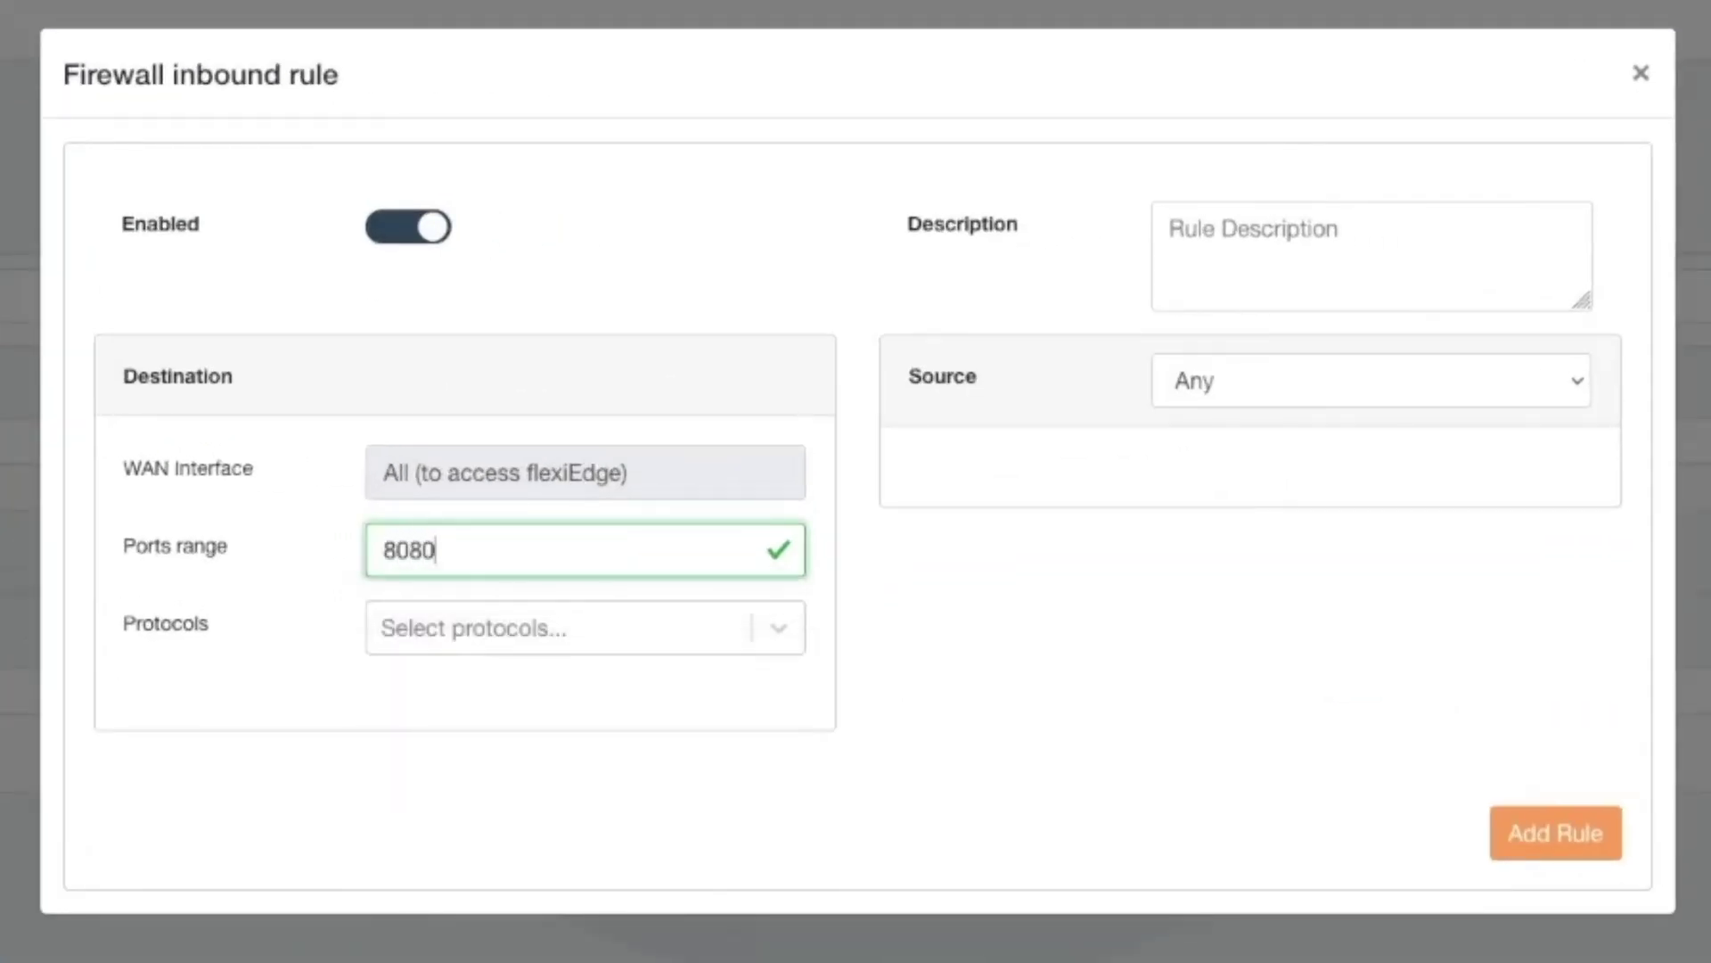
left_click(599, 640)
left_click(581, 705)
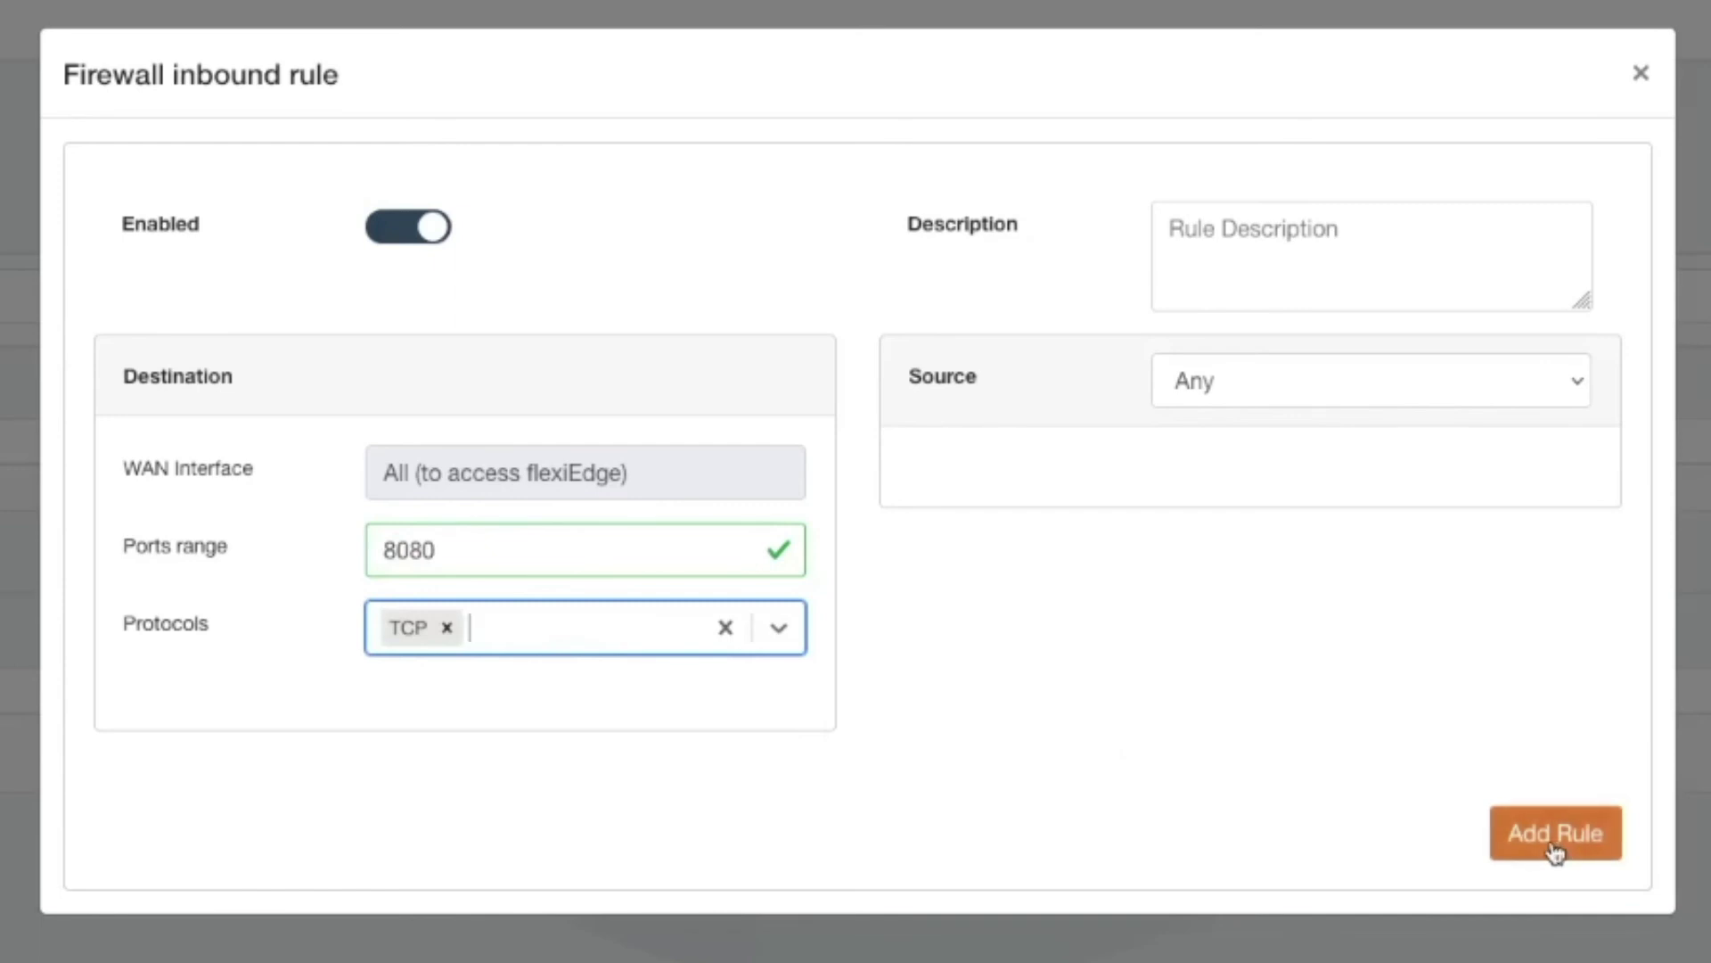
left_click(1560, 849)
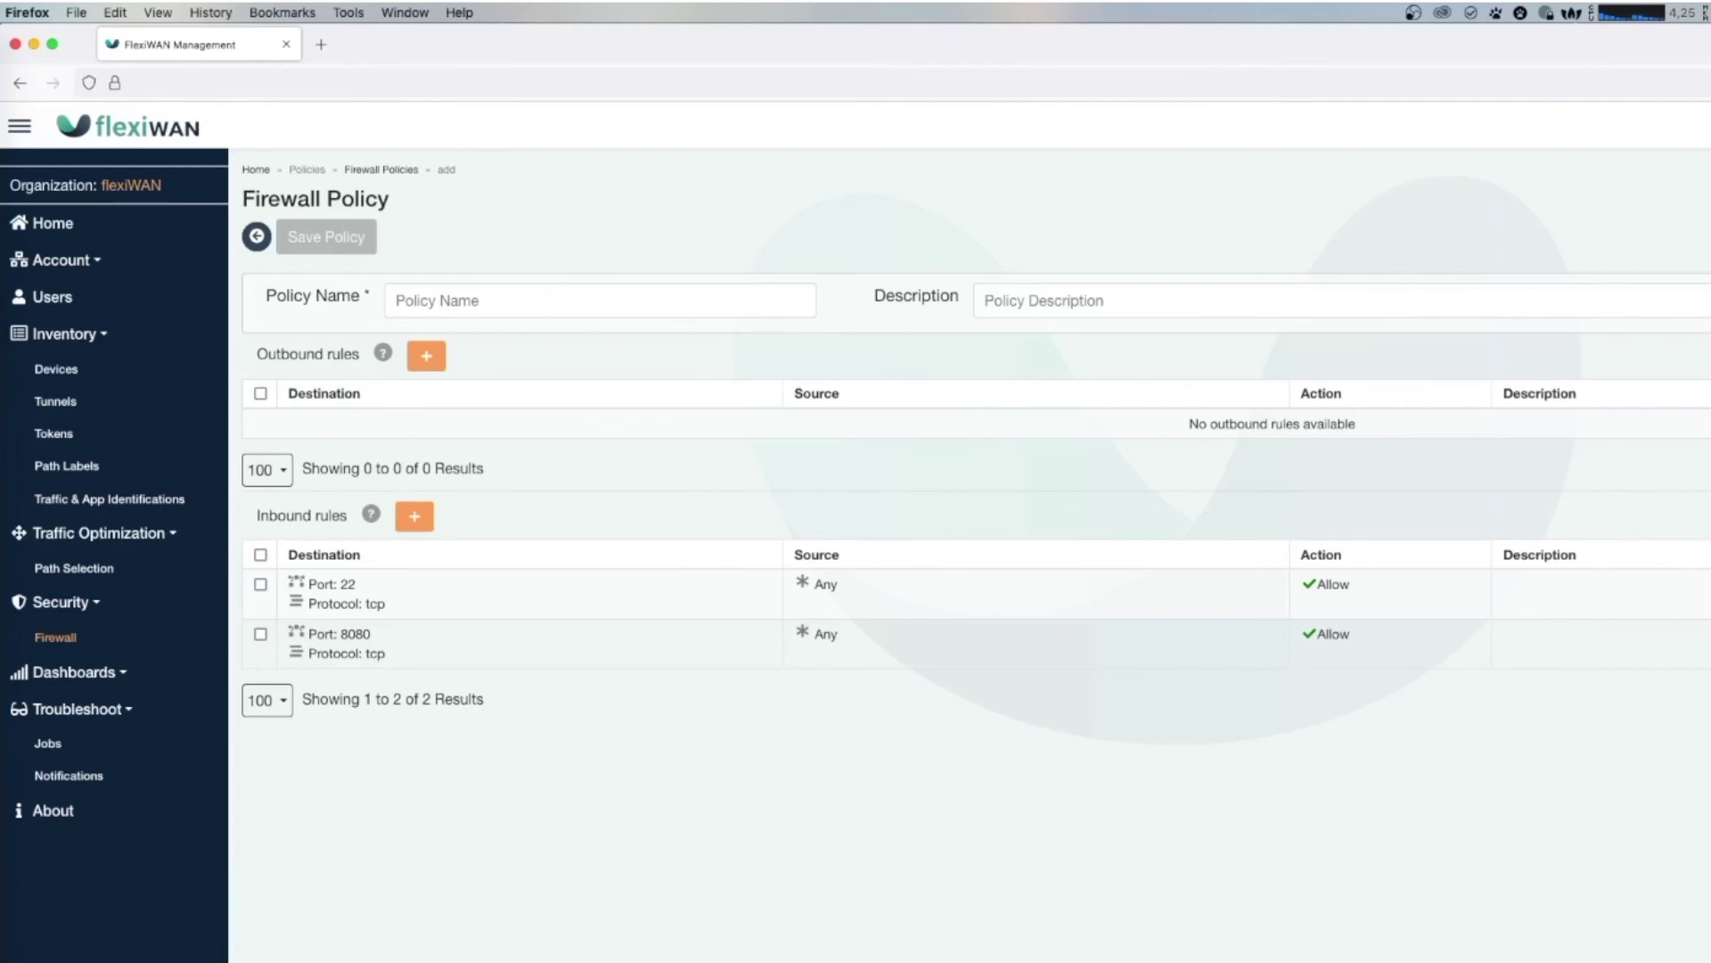
- Add an outbound rule to the policy that denies traffic with the traffic name facebook
left_click(427, 355)
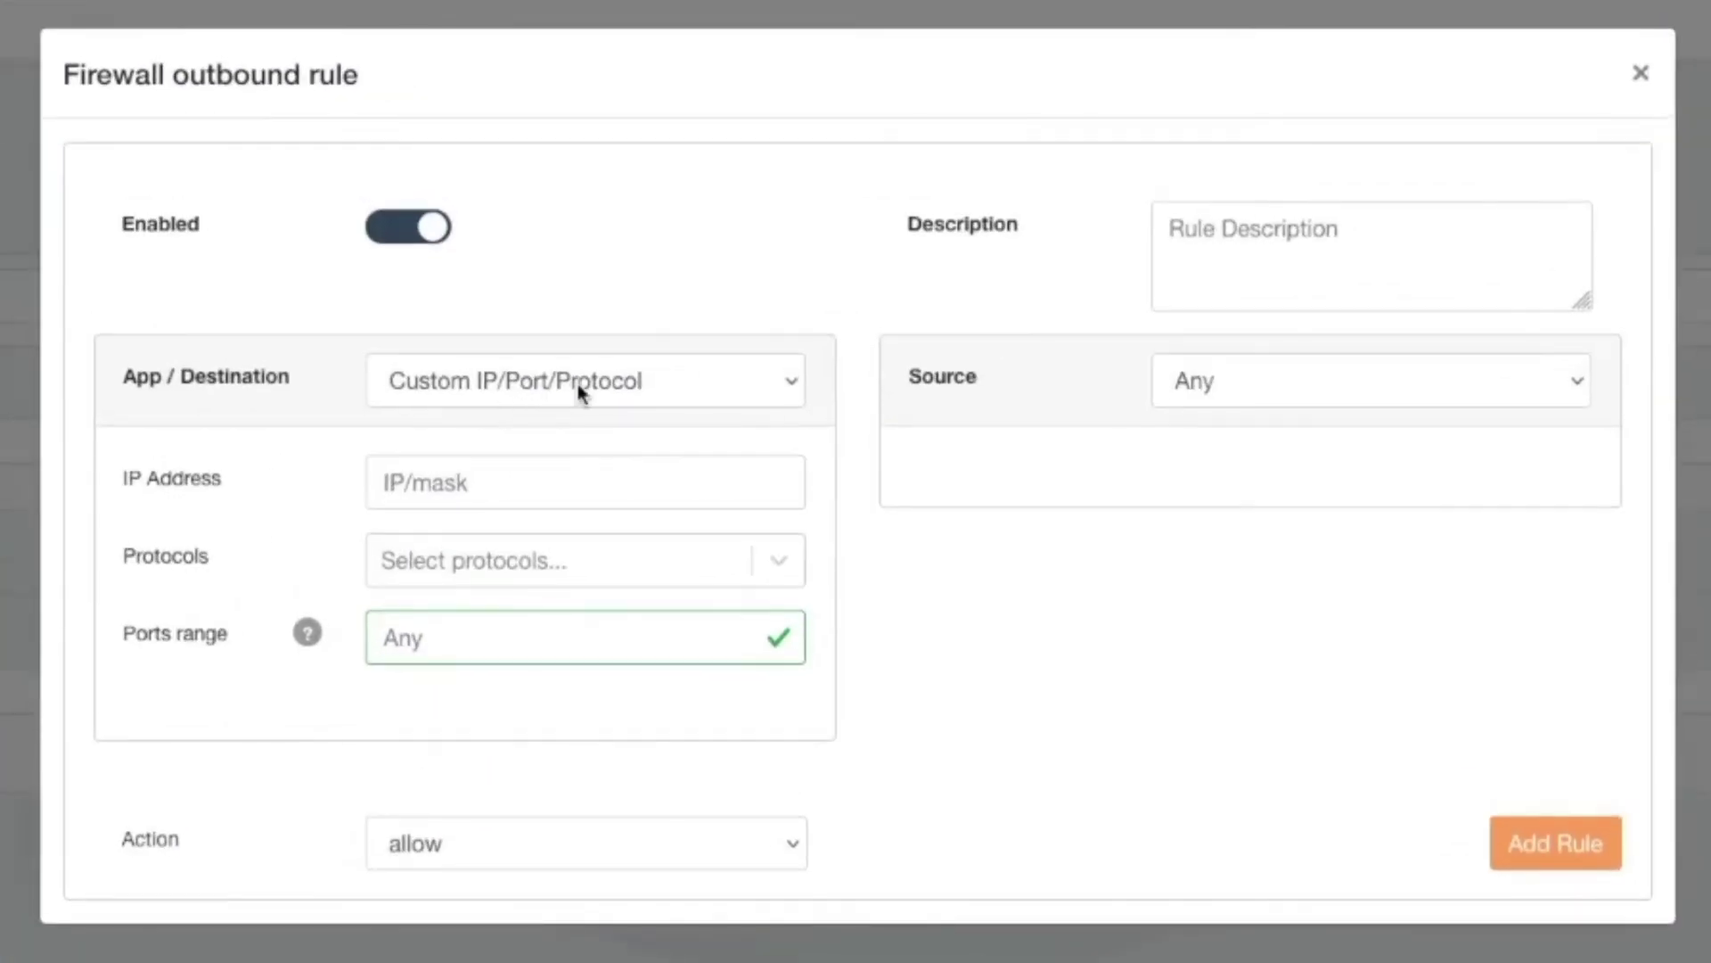
left_click(579, 393)
left_click(607, 310)
left_click(516, 481)
type("fa")
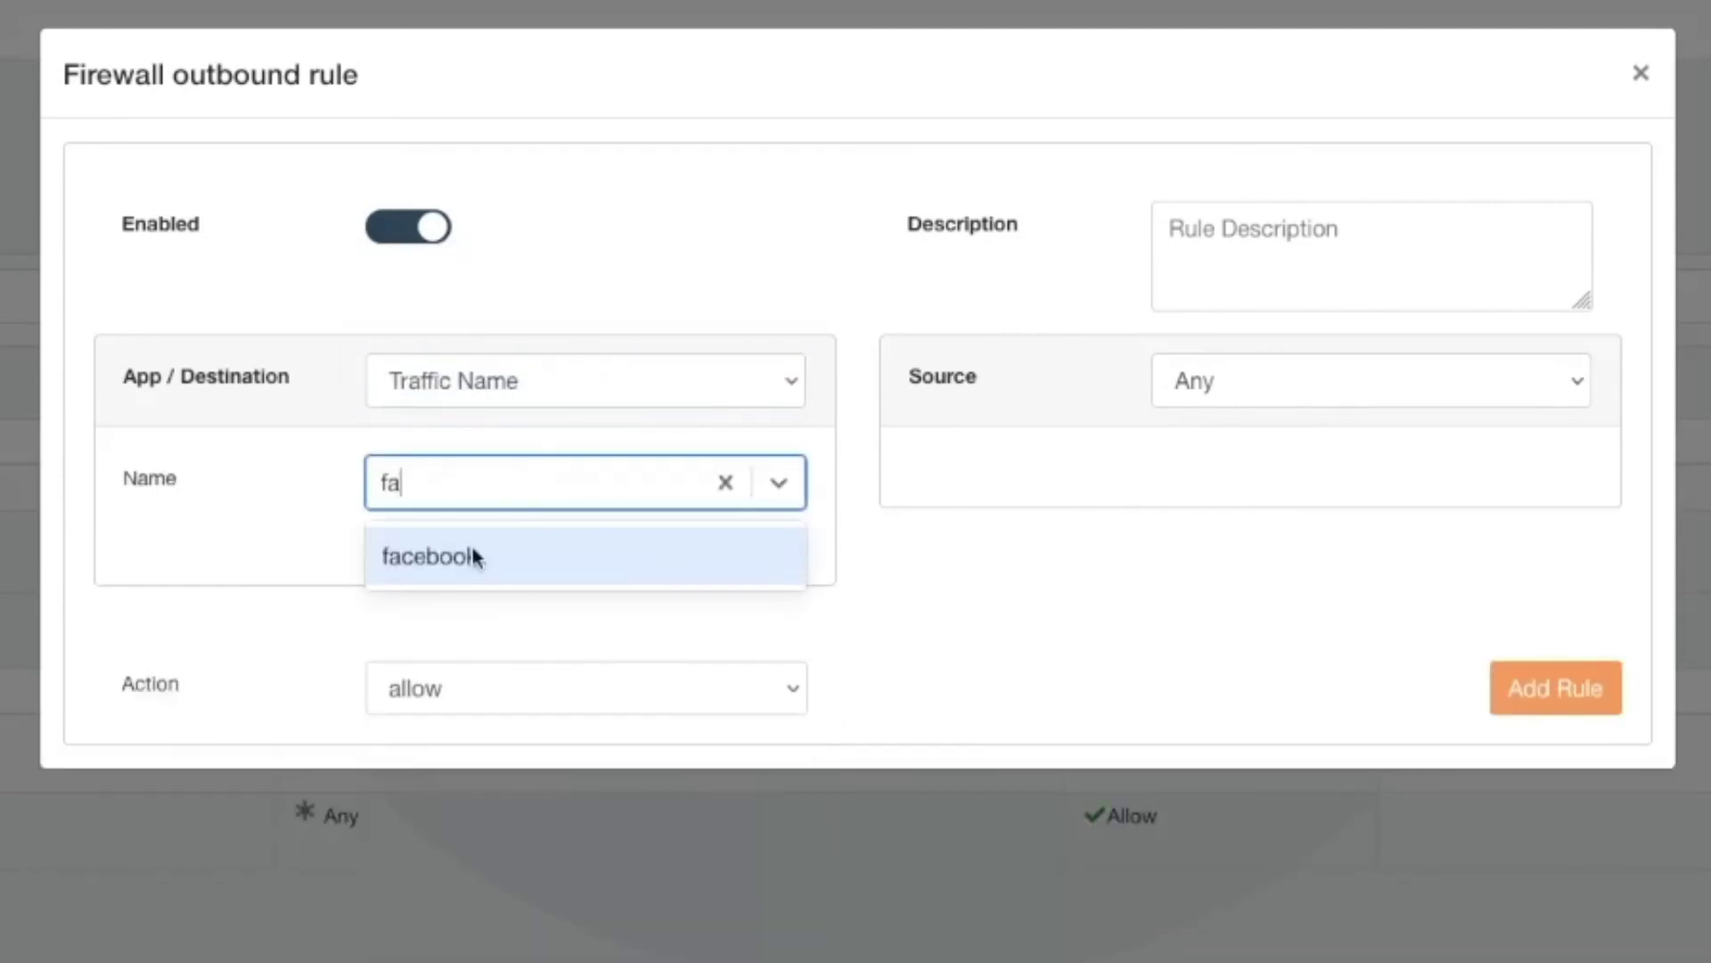
left_click(476, 556)
left_click(591, 692)
left_click(411, 714)
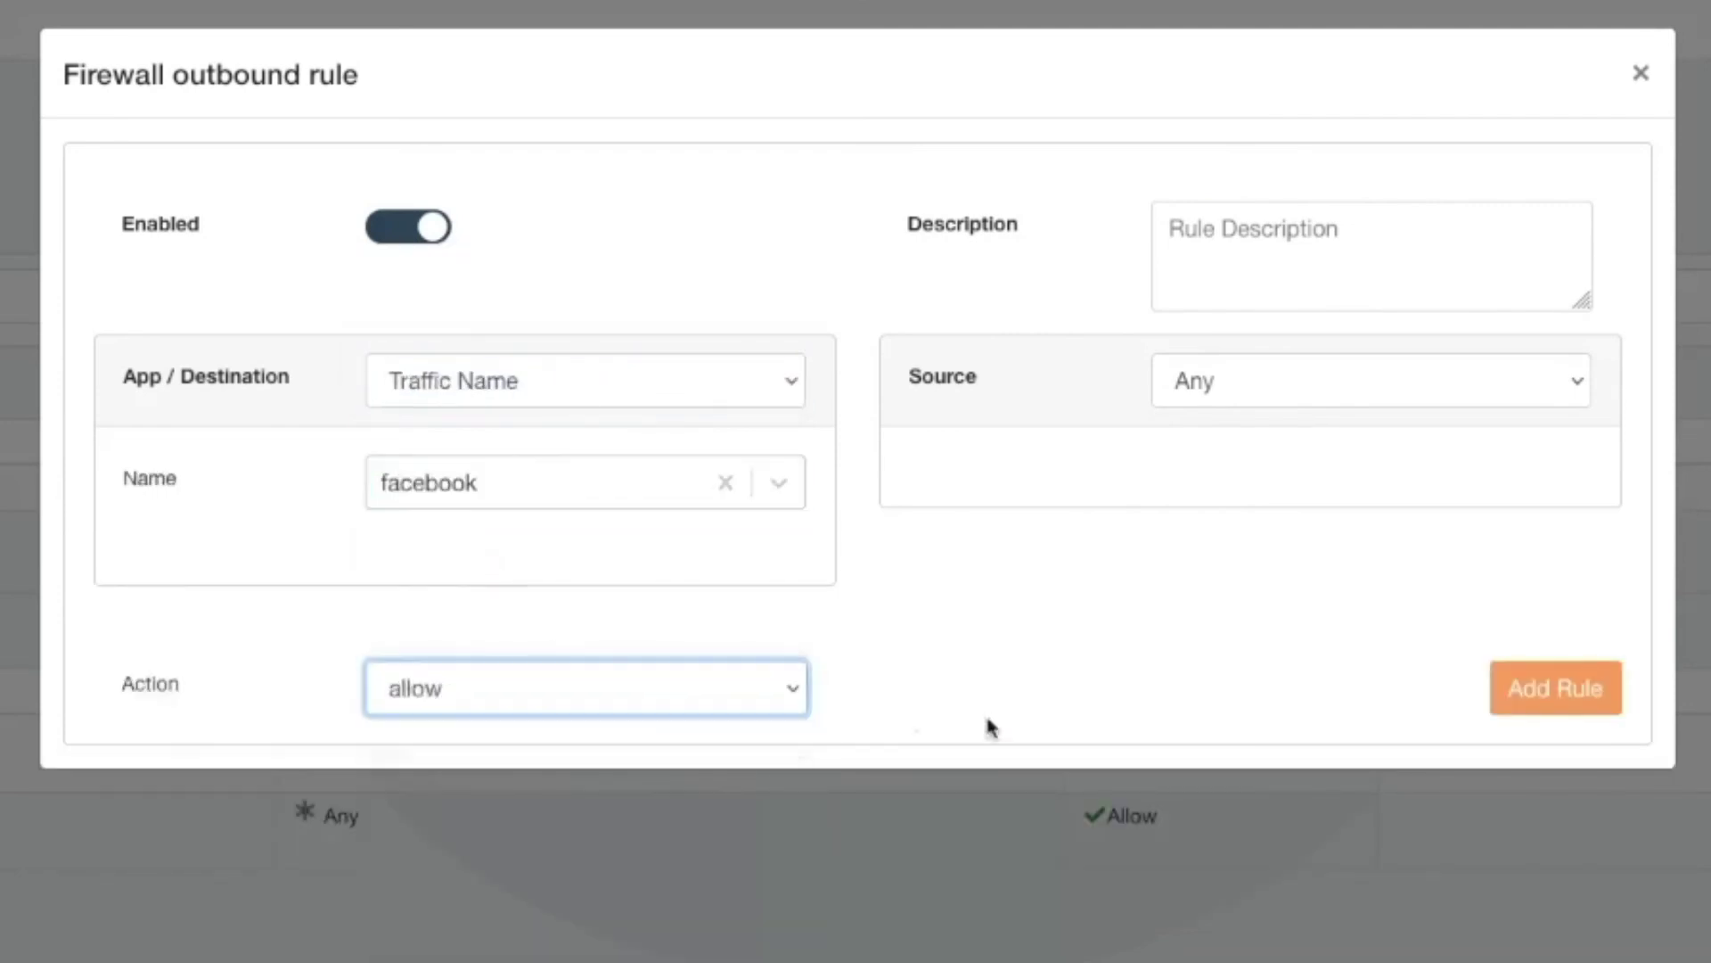
left_click(1562, 706)
- Add an outbound rule to the policy that denies traffic matching the Traffic Tags category proxy
left_click(425, 356)
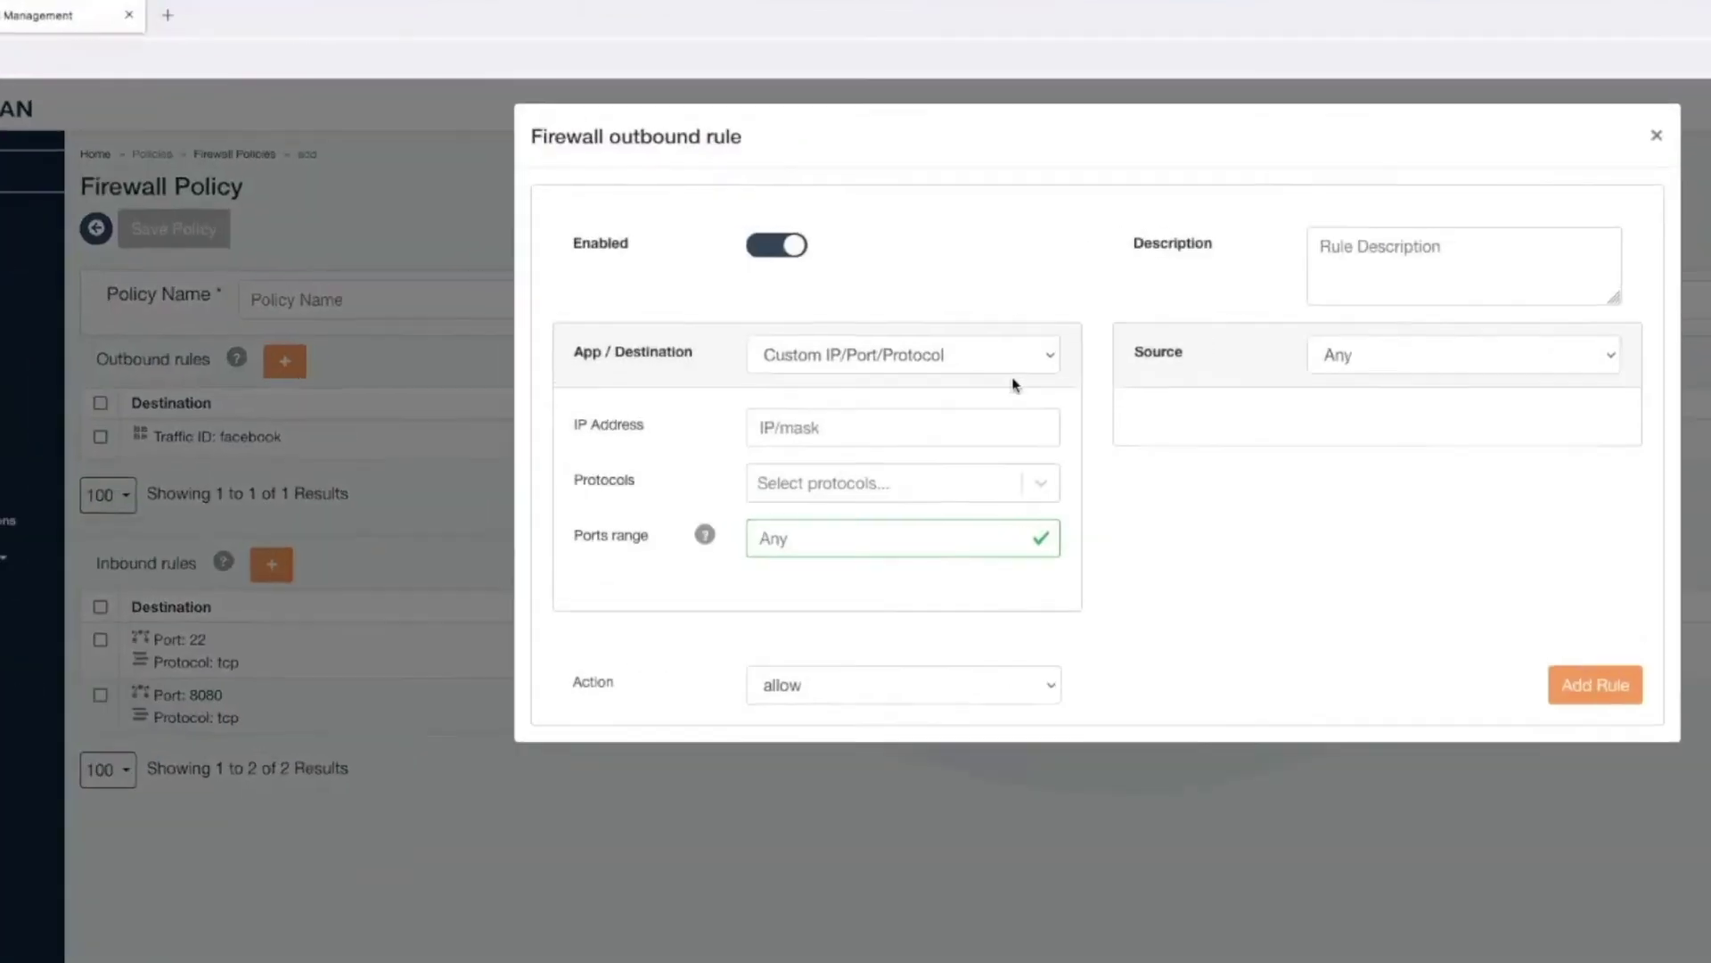
left_click(729, 392)
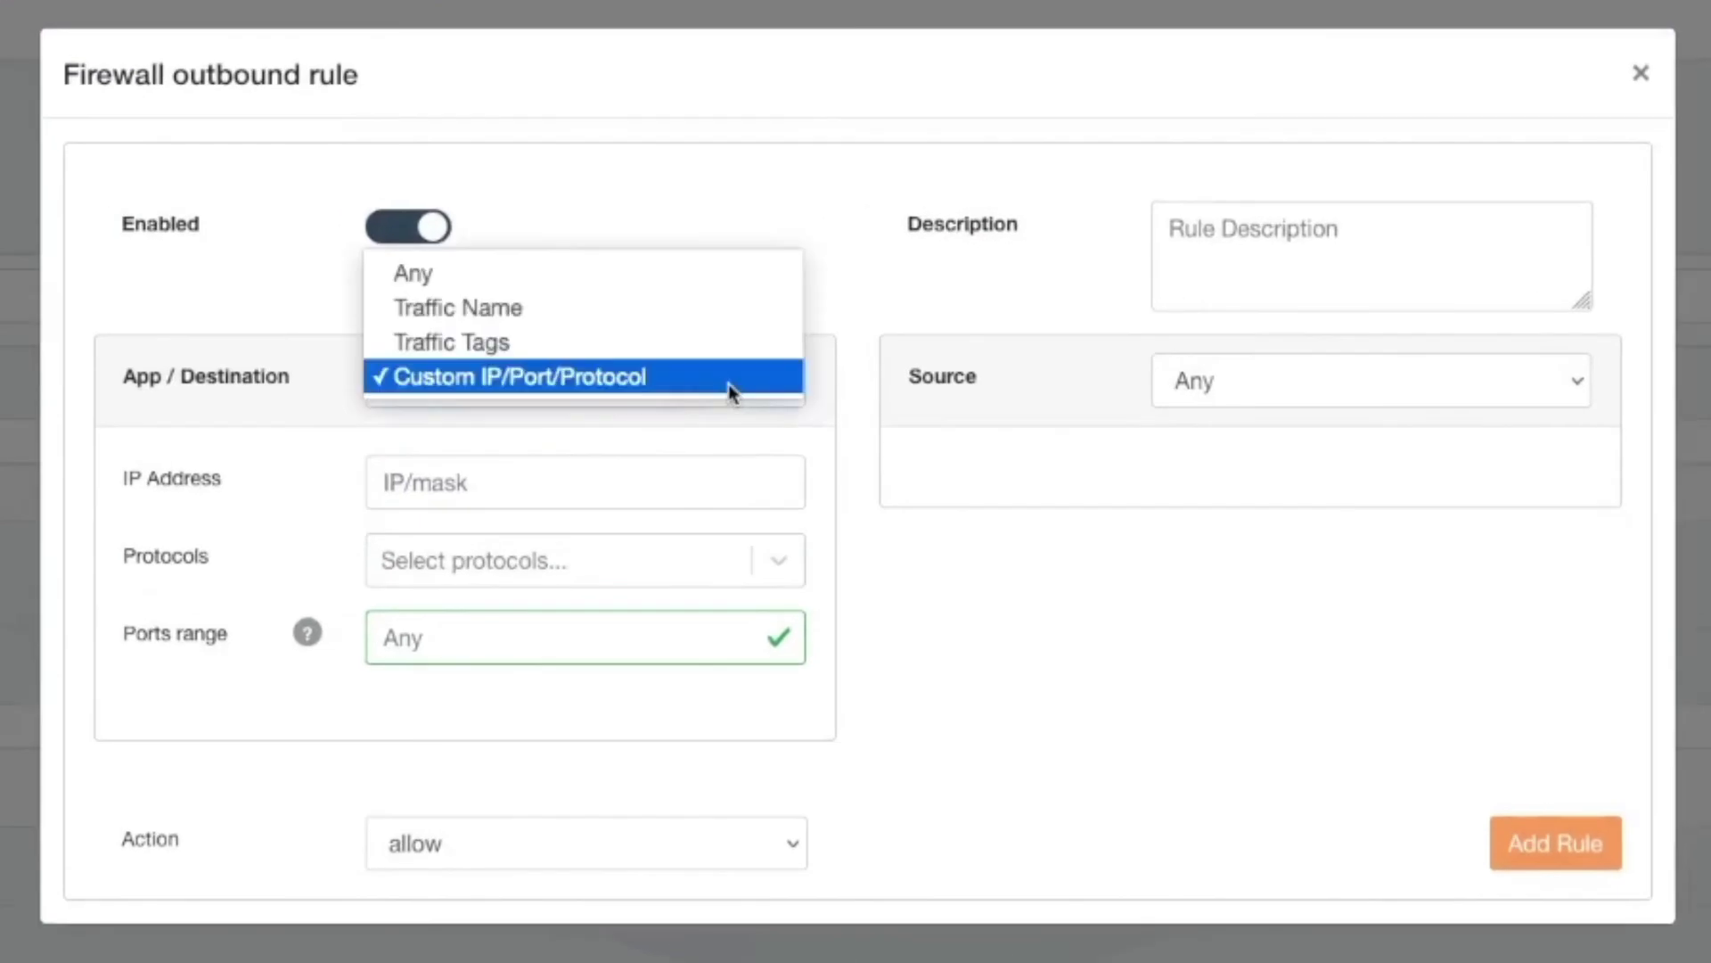
left_click(624, 307)
left_click(615, 394)
left_click(604, 414)
left_click(550, 515)
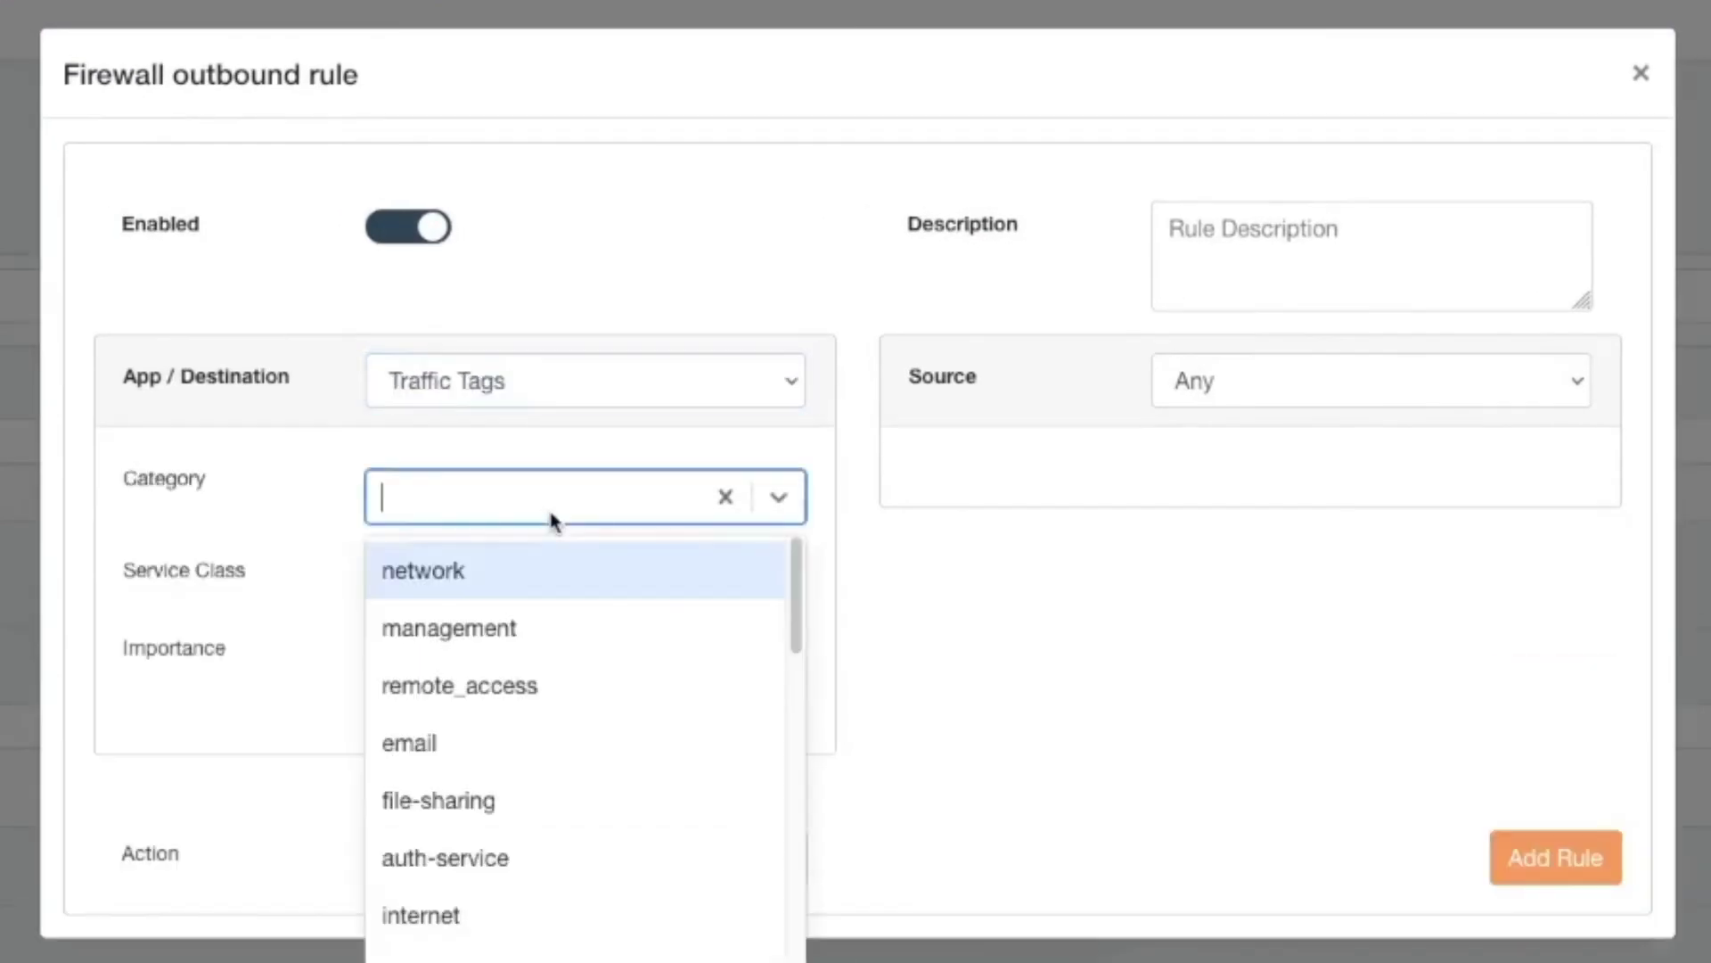
type("ors")
key("ctrl+a")
key("BackSpace")
type("prox")
key("Return")
left_click(608, 859)
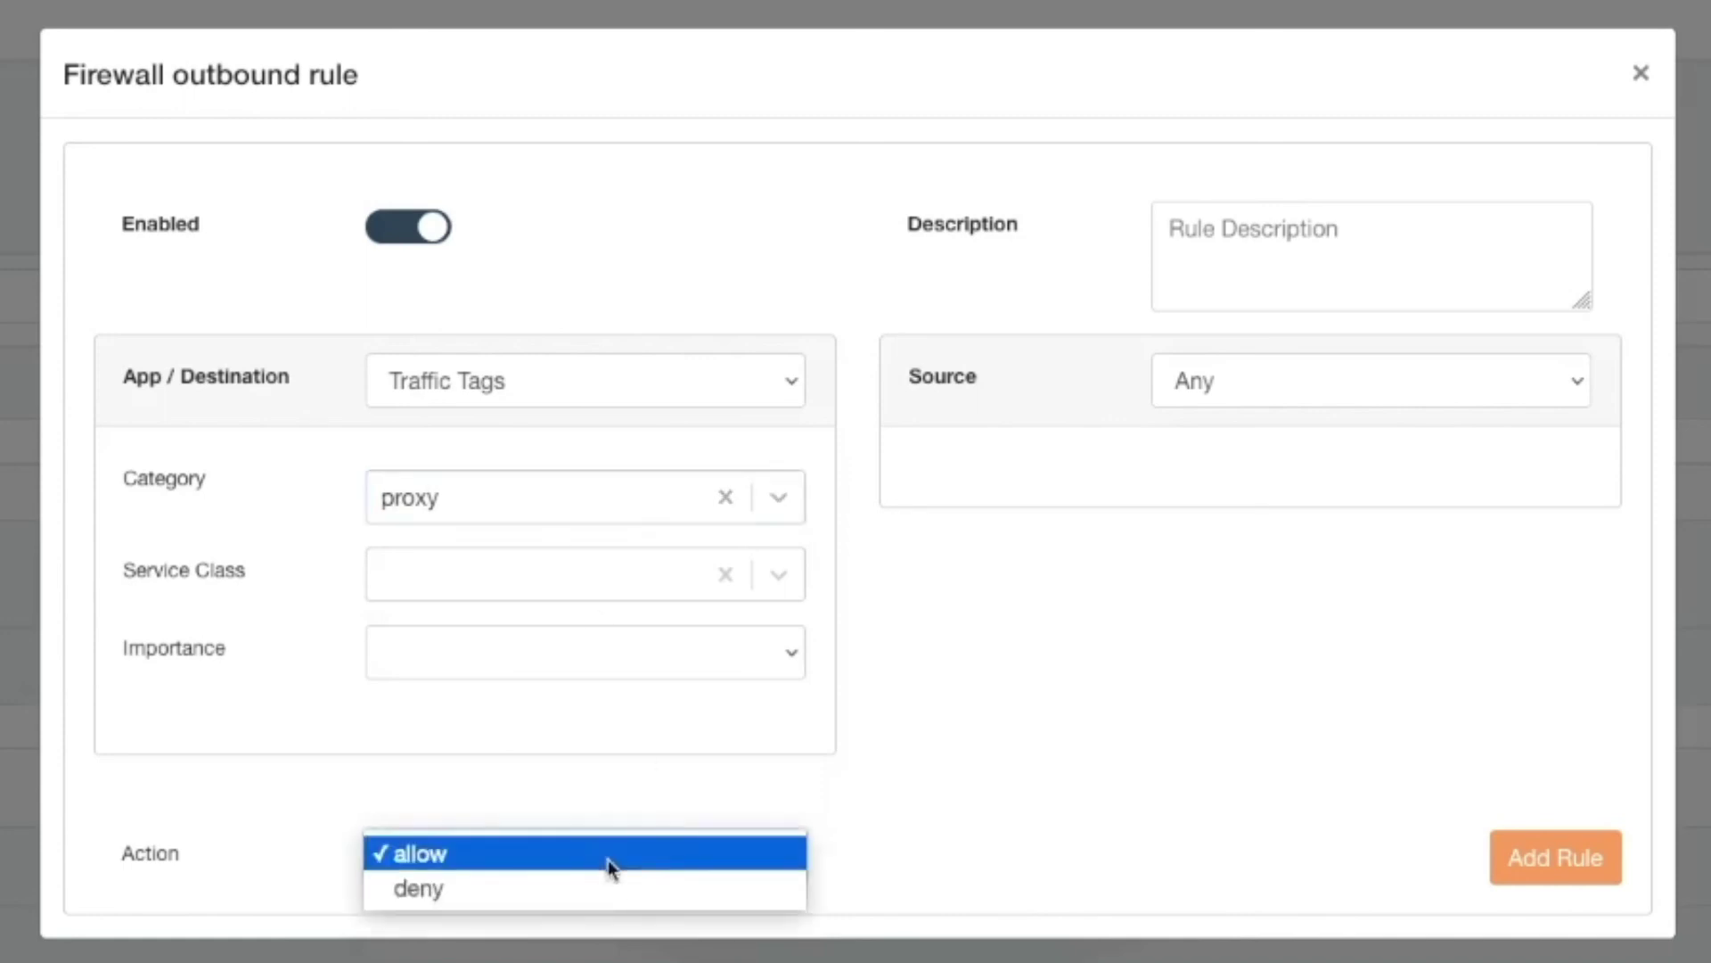
left_click(615, 886)
left_click(1555, 858)
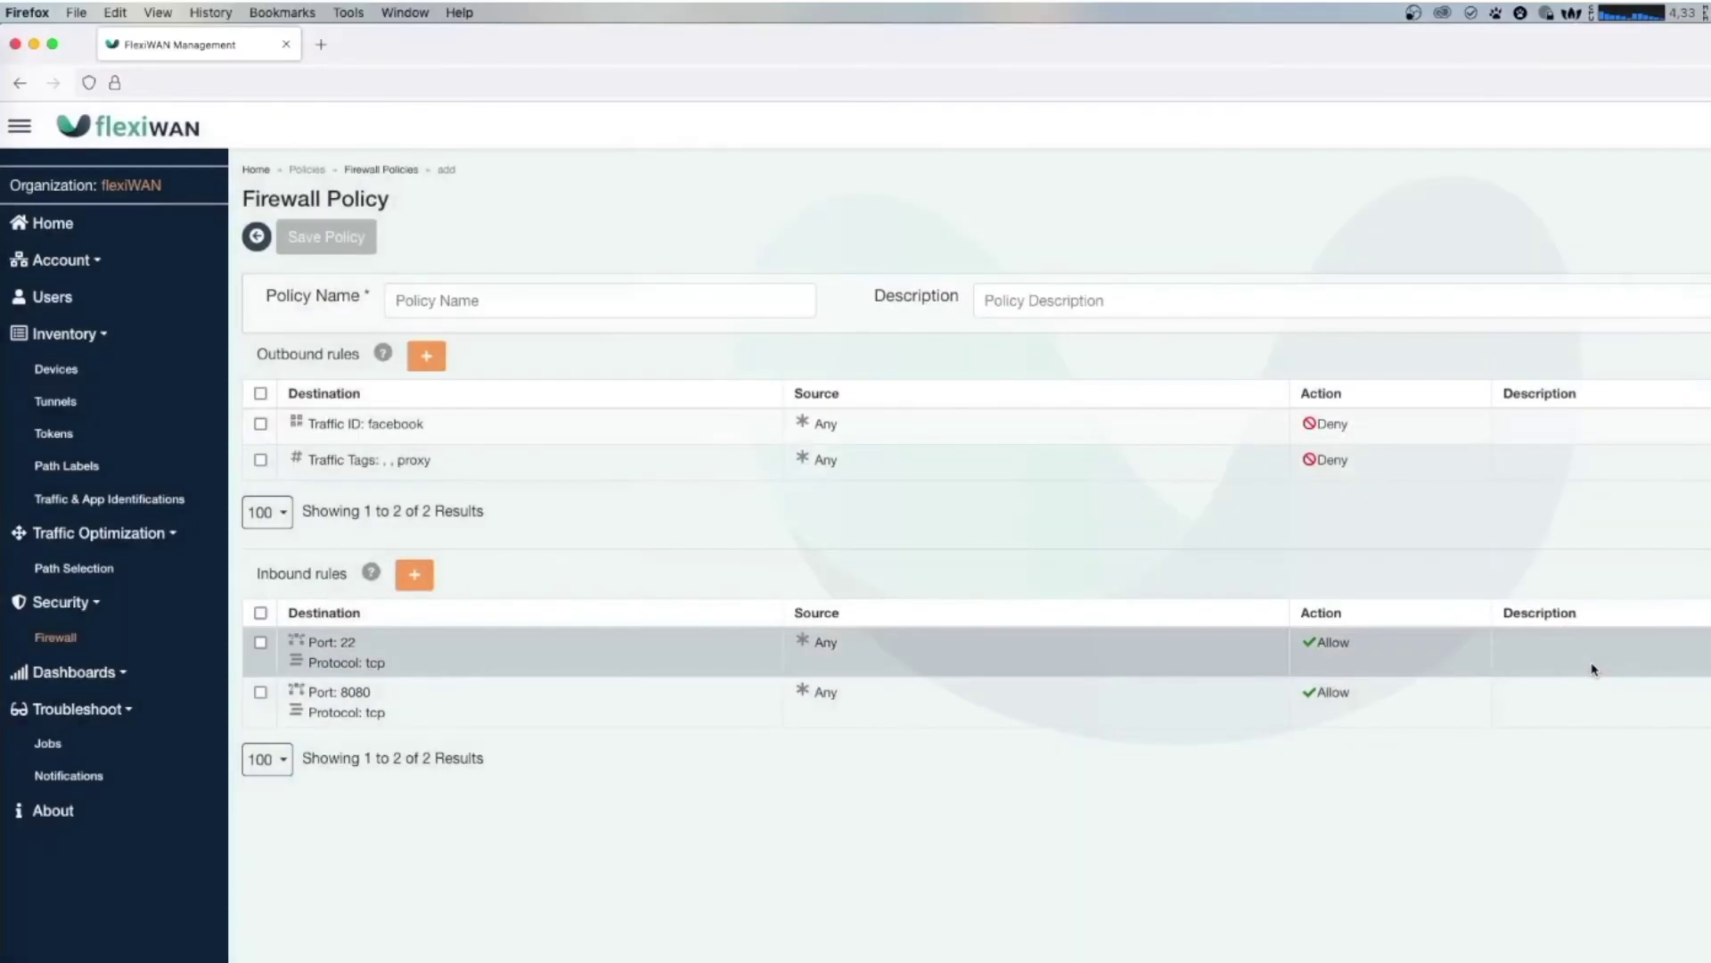
- Add an outbound rule to the policy that denies traffic with the traffic name bittorrent
left_click(426, 356)
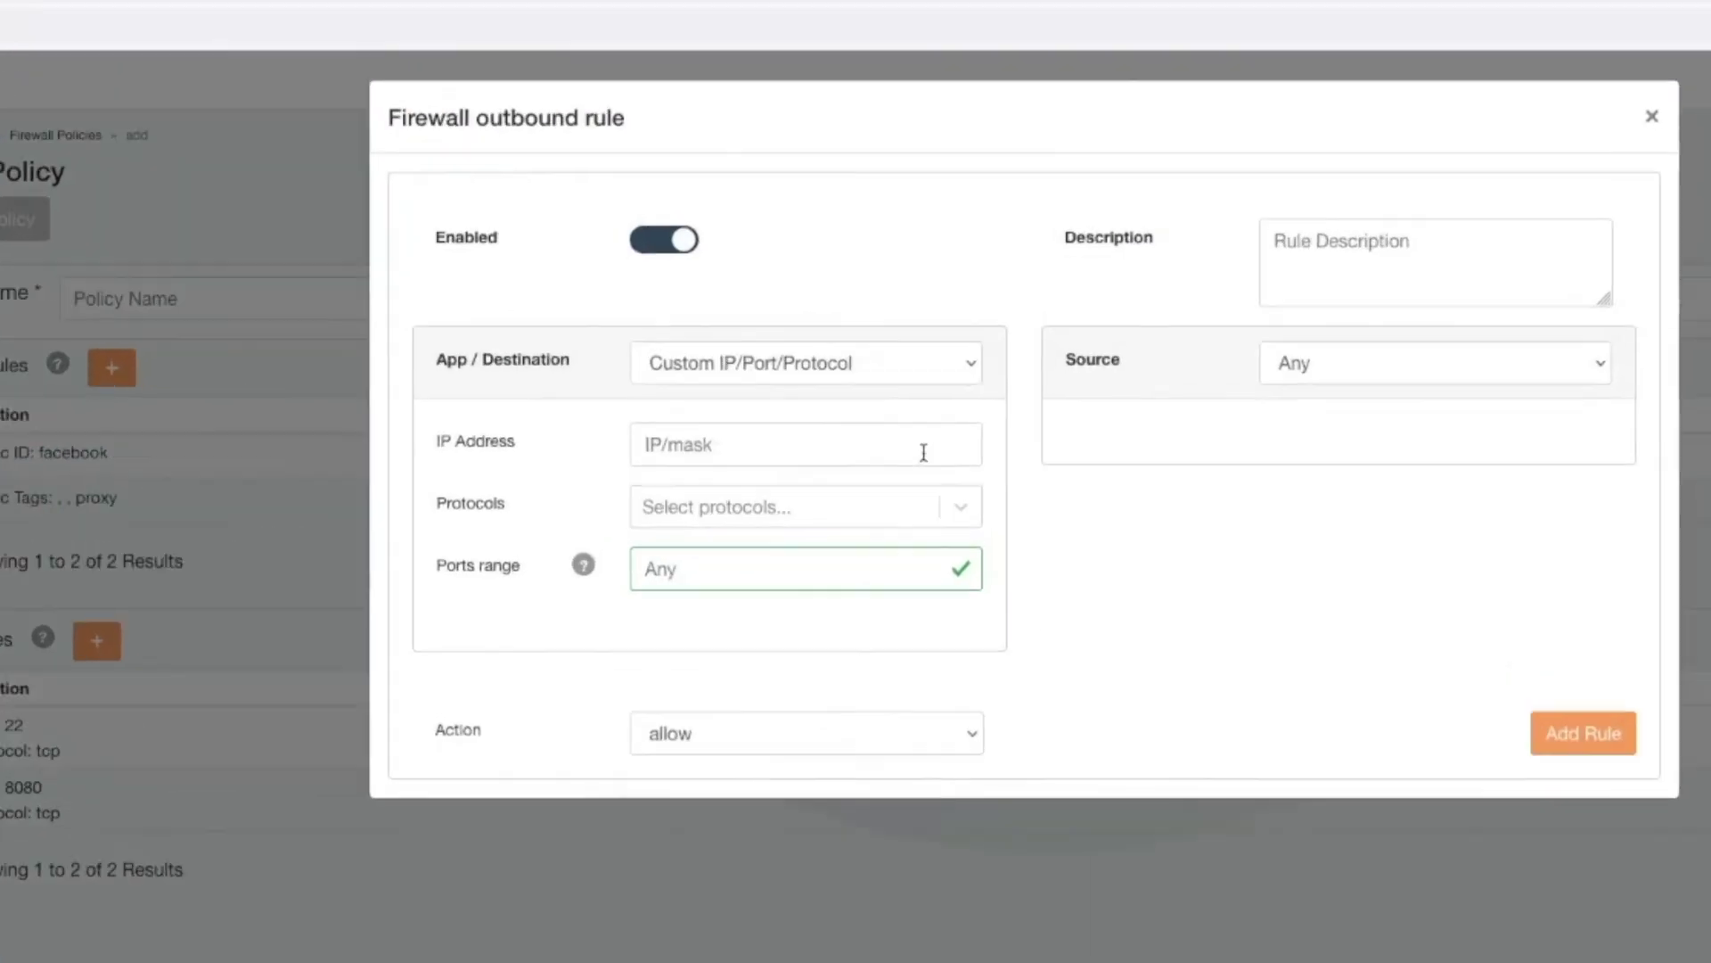
left_click(976, 366)
left_click(888, 303)
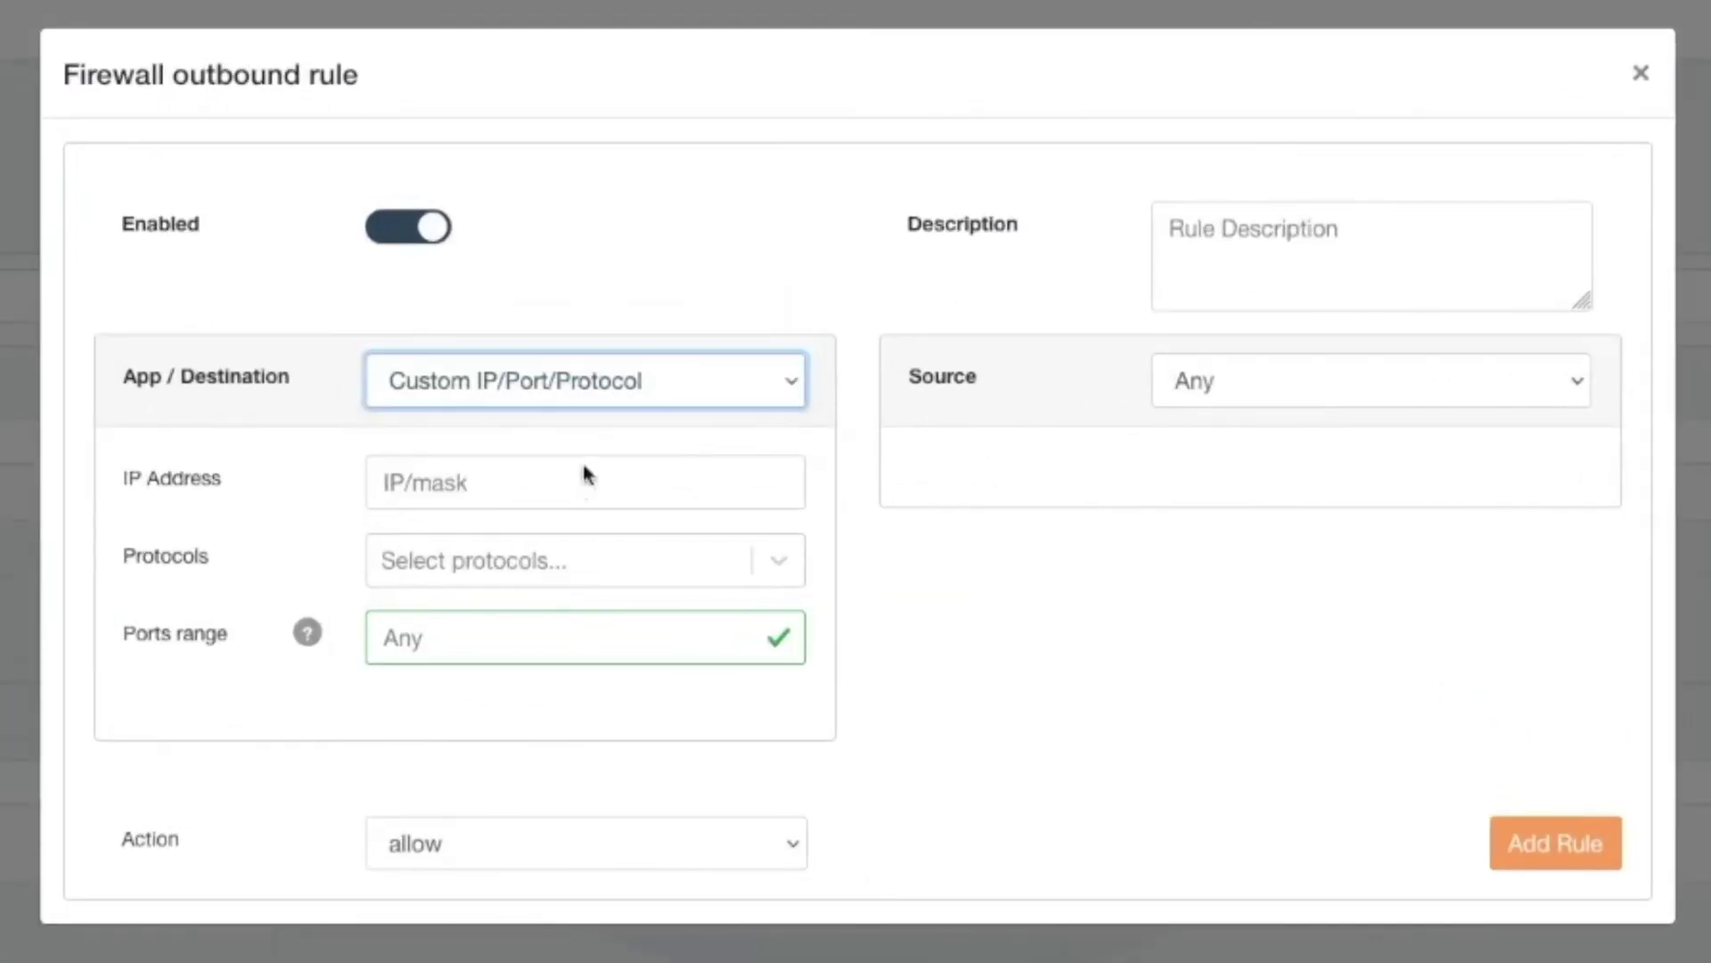
left_click(806, 434)
type("bit")
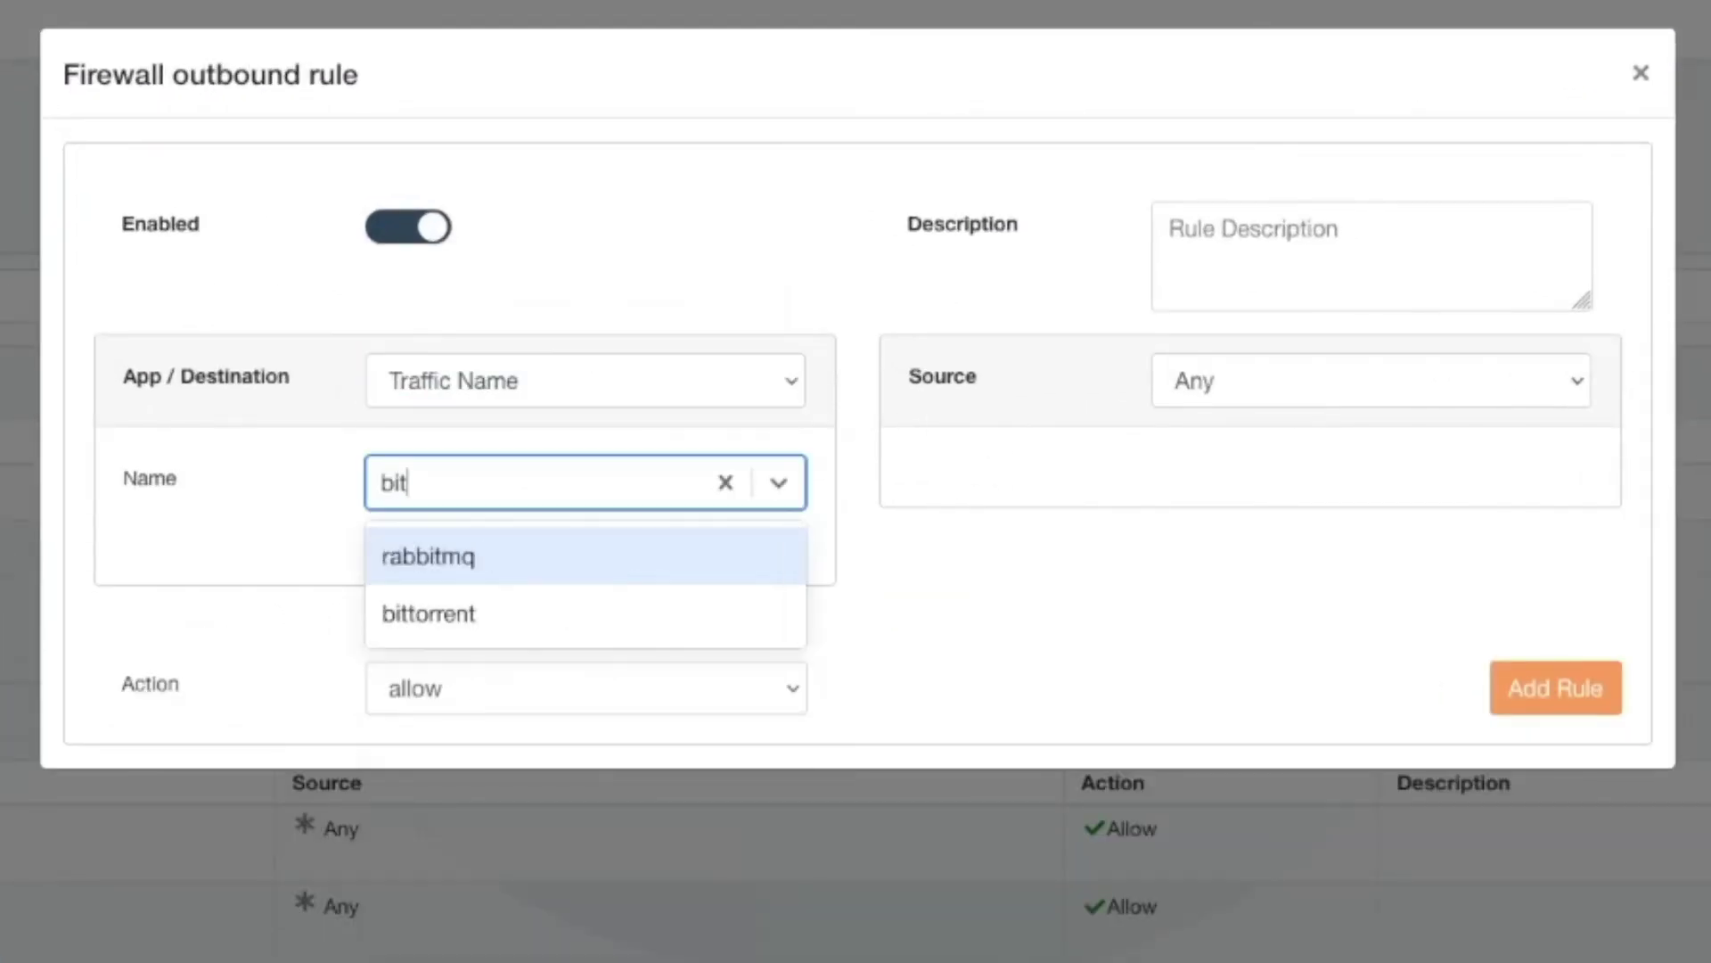
key("Down")
key("Return")
left_click(496, 692)
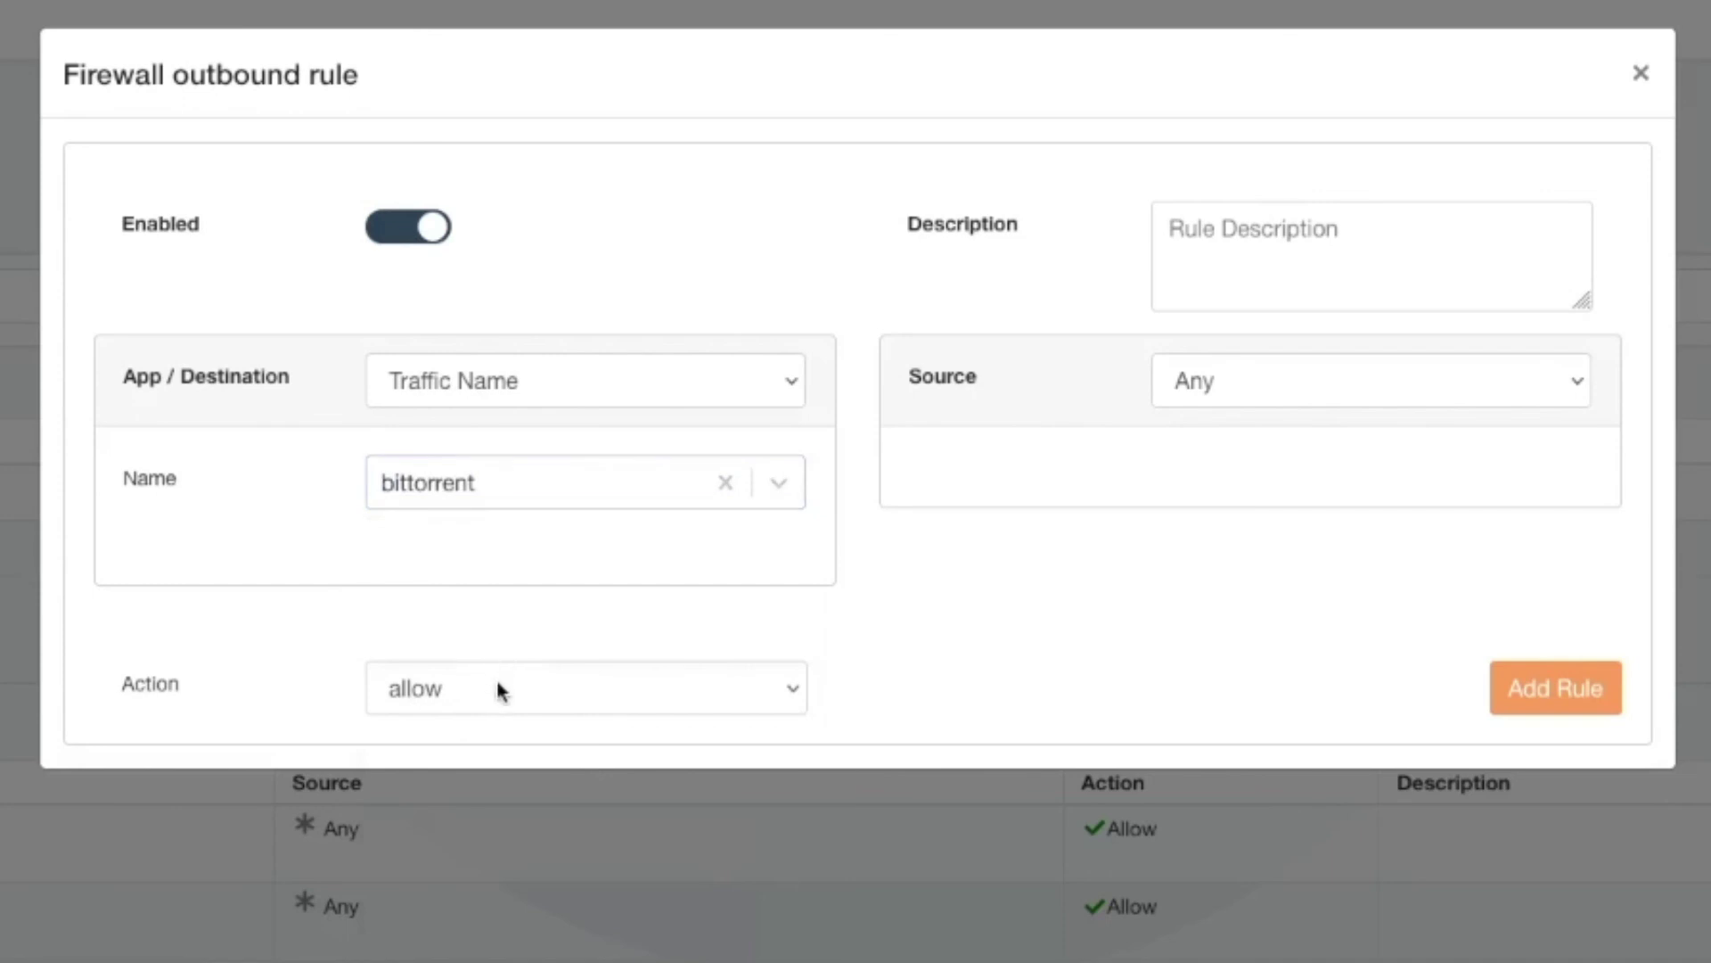
left_click(497, 716)
left_click(1522, 695)
- Name the firewall policy flexiWAN and save it
left_click(519, 294)
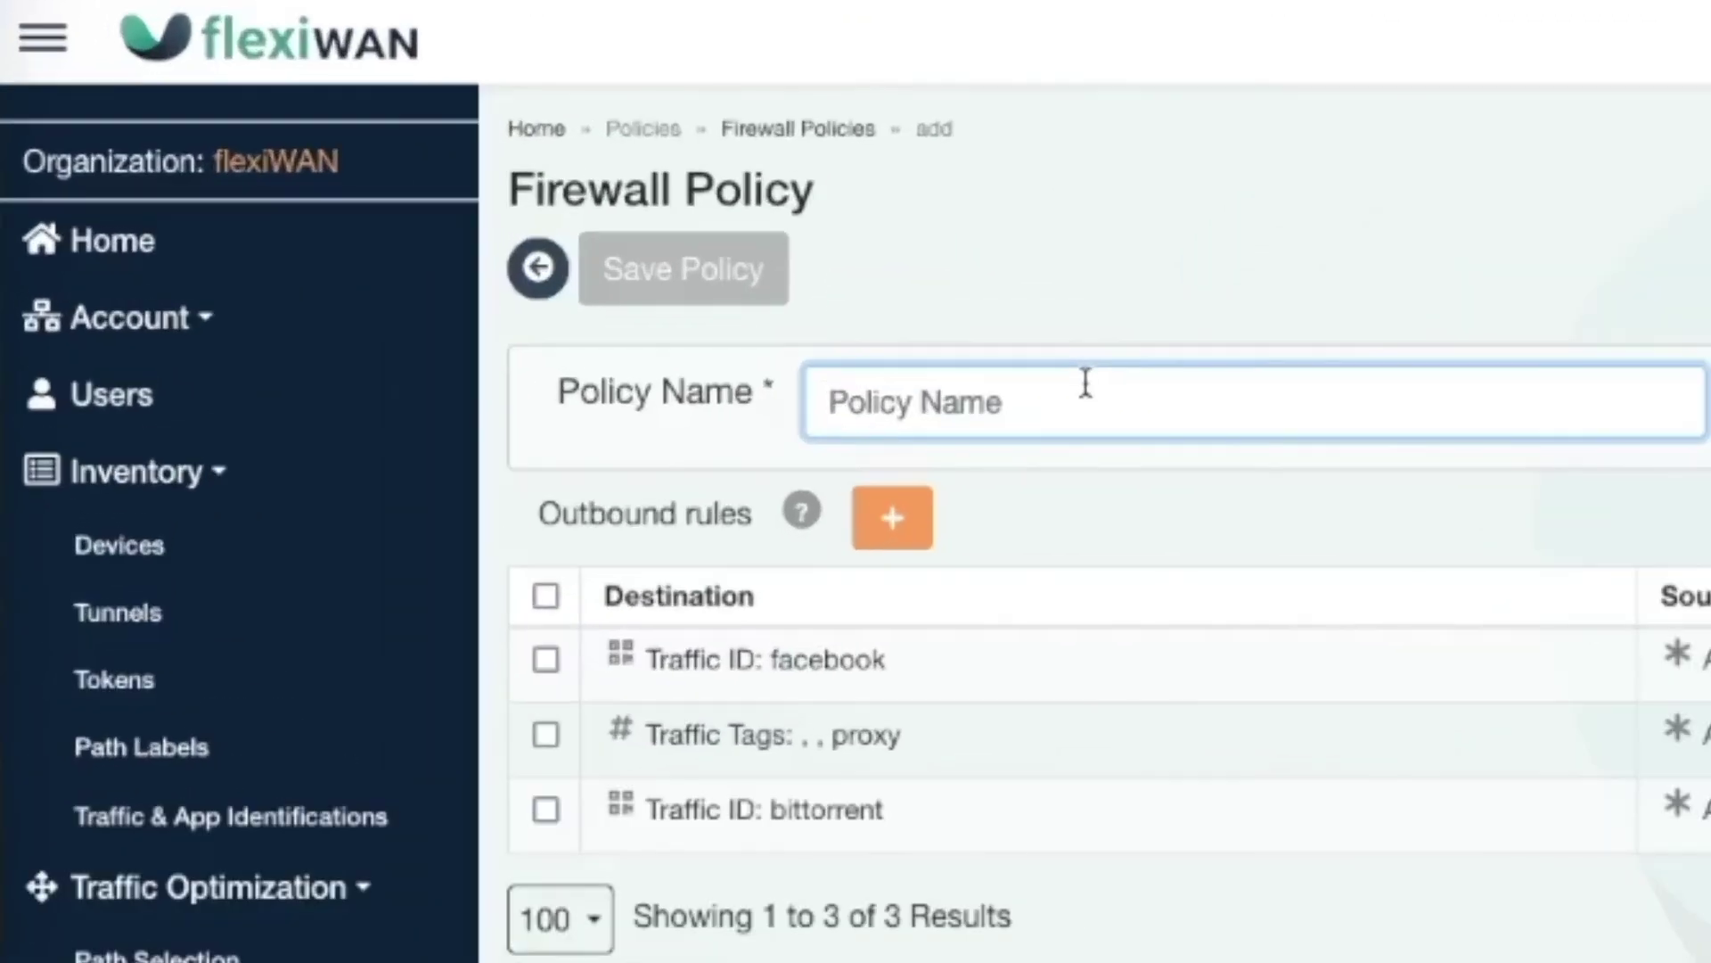
type("f")
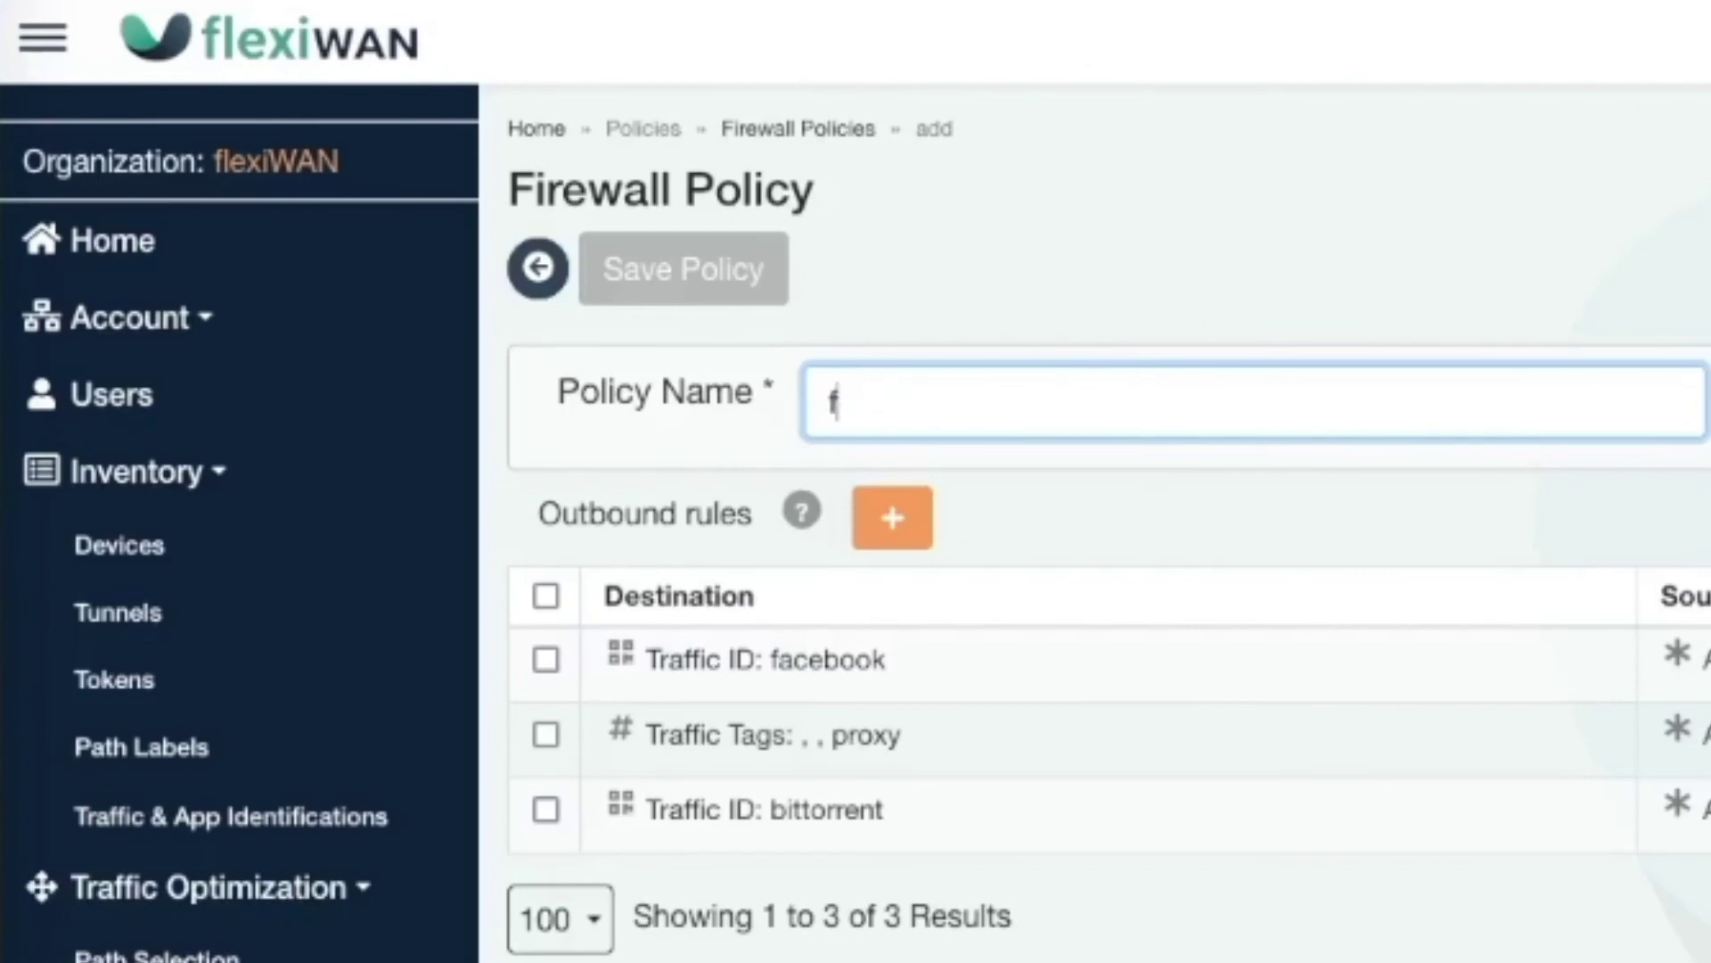
type("lexiWAN")
left_click(757, 292)
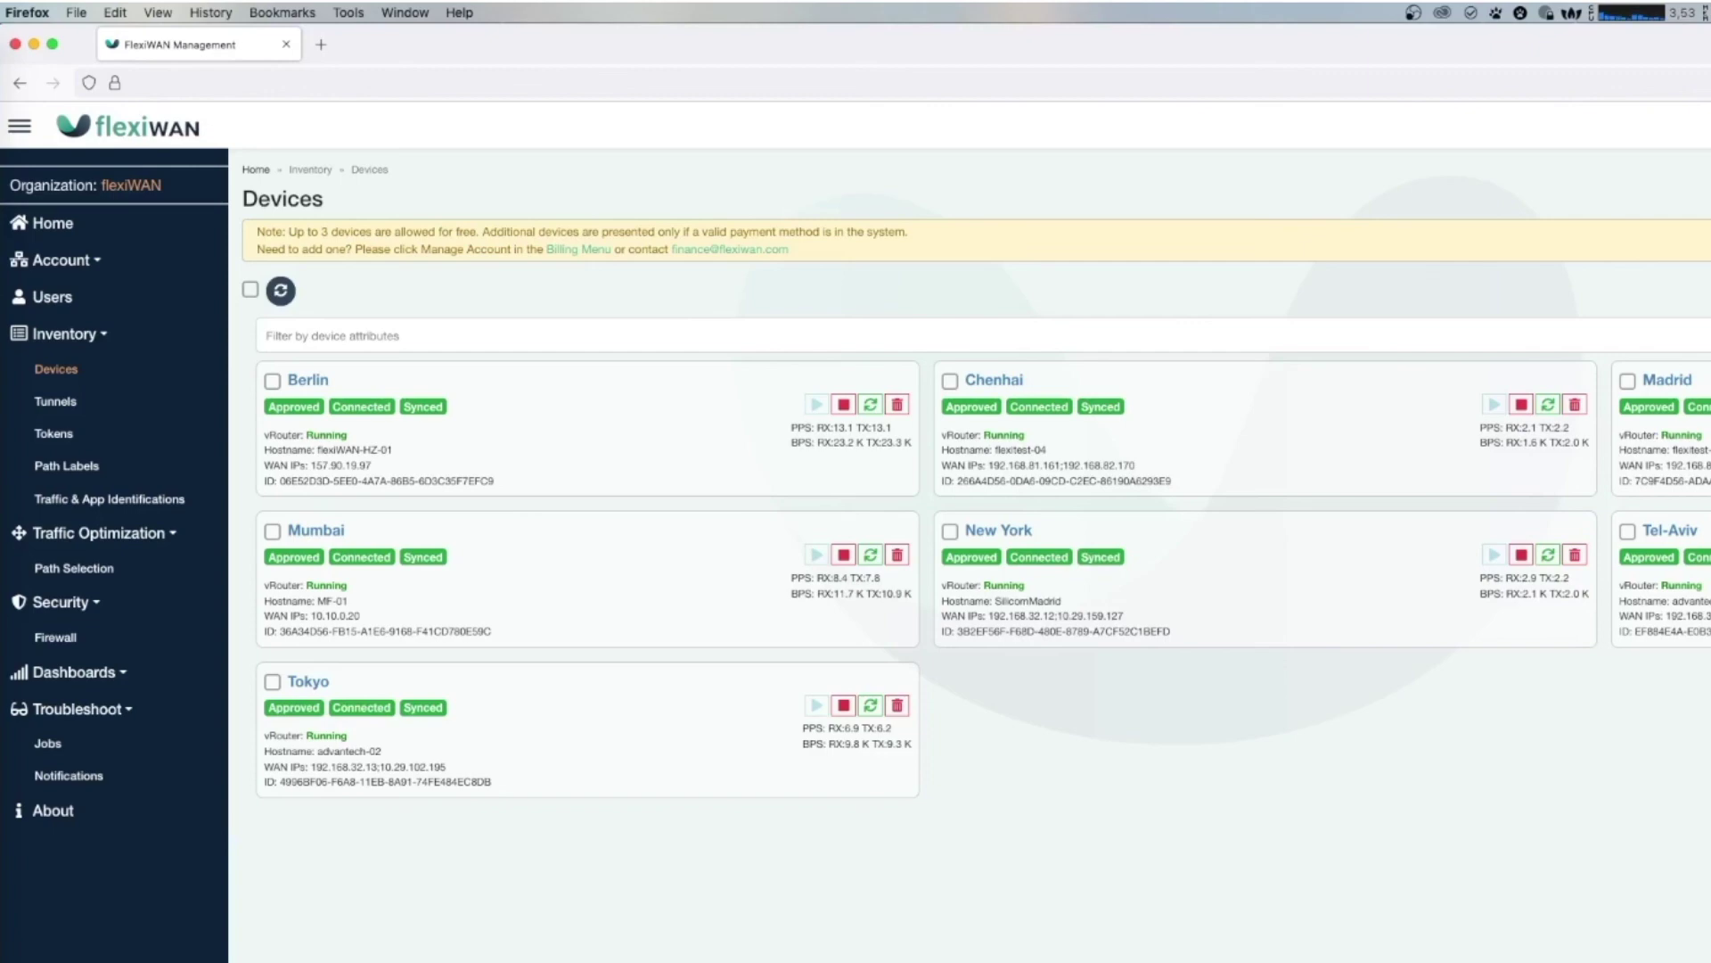
- Install the flexiWAN firewall policy on the Tel-Aviv device from the device inventory
left_click(1626, 532)
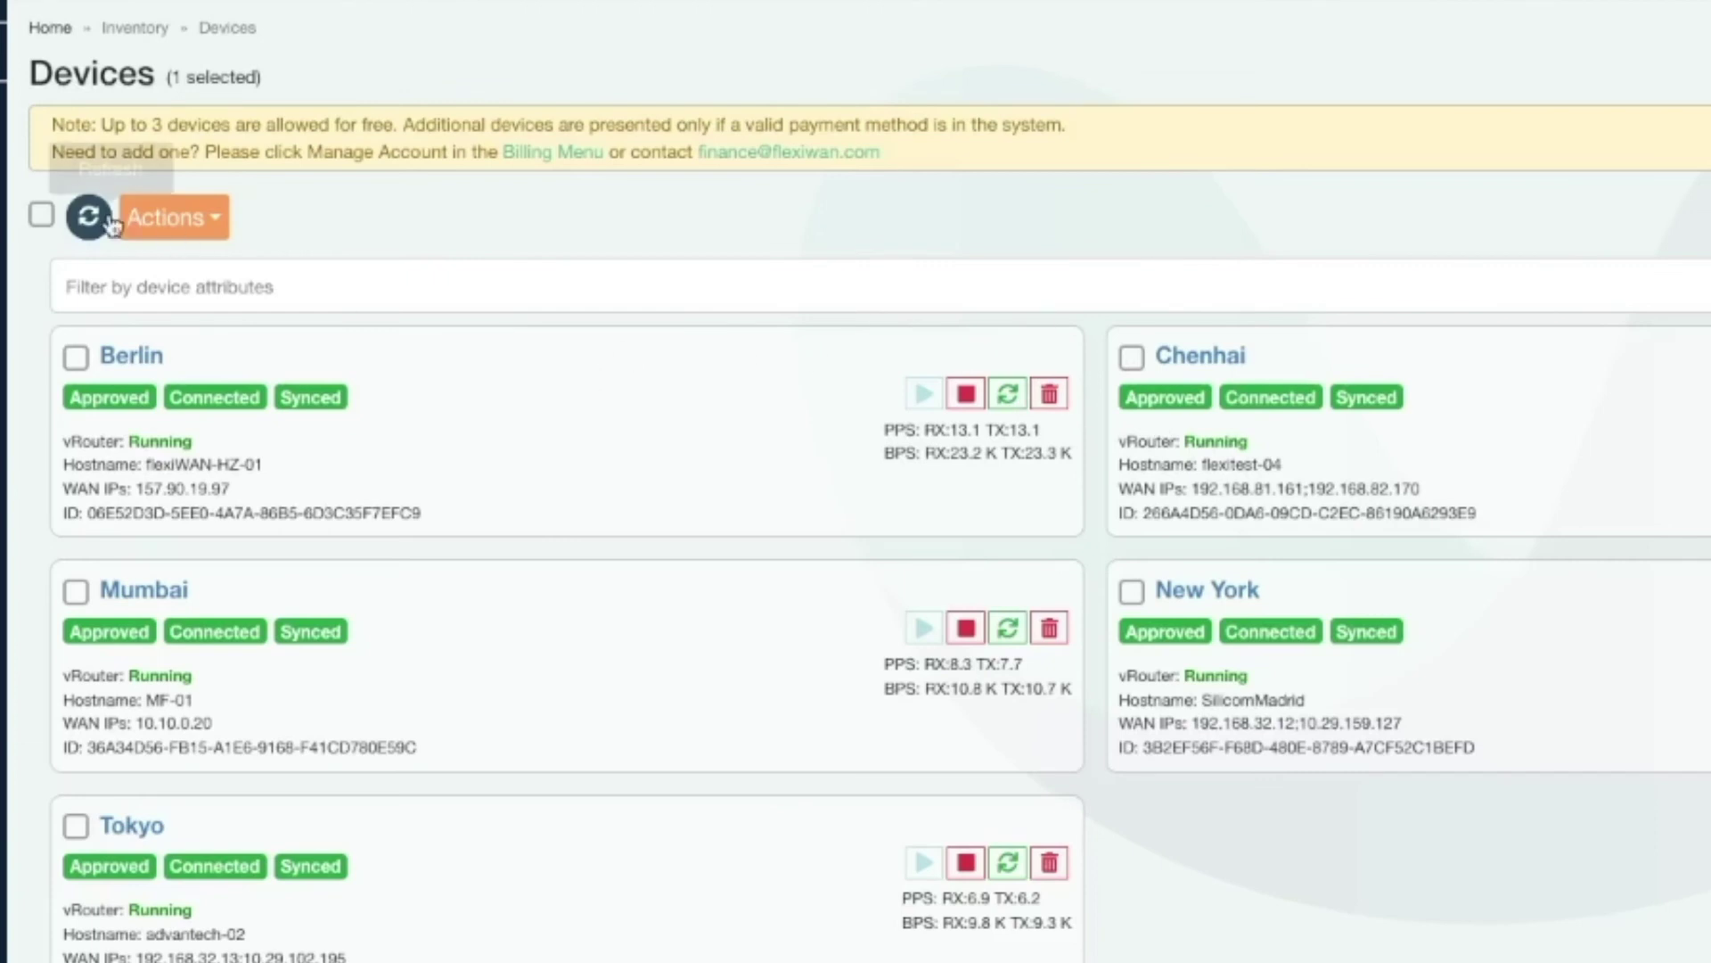
left_click(204, 220)
left_click(229, 420)
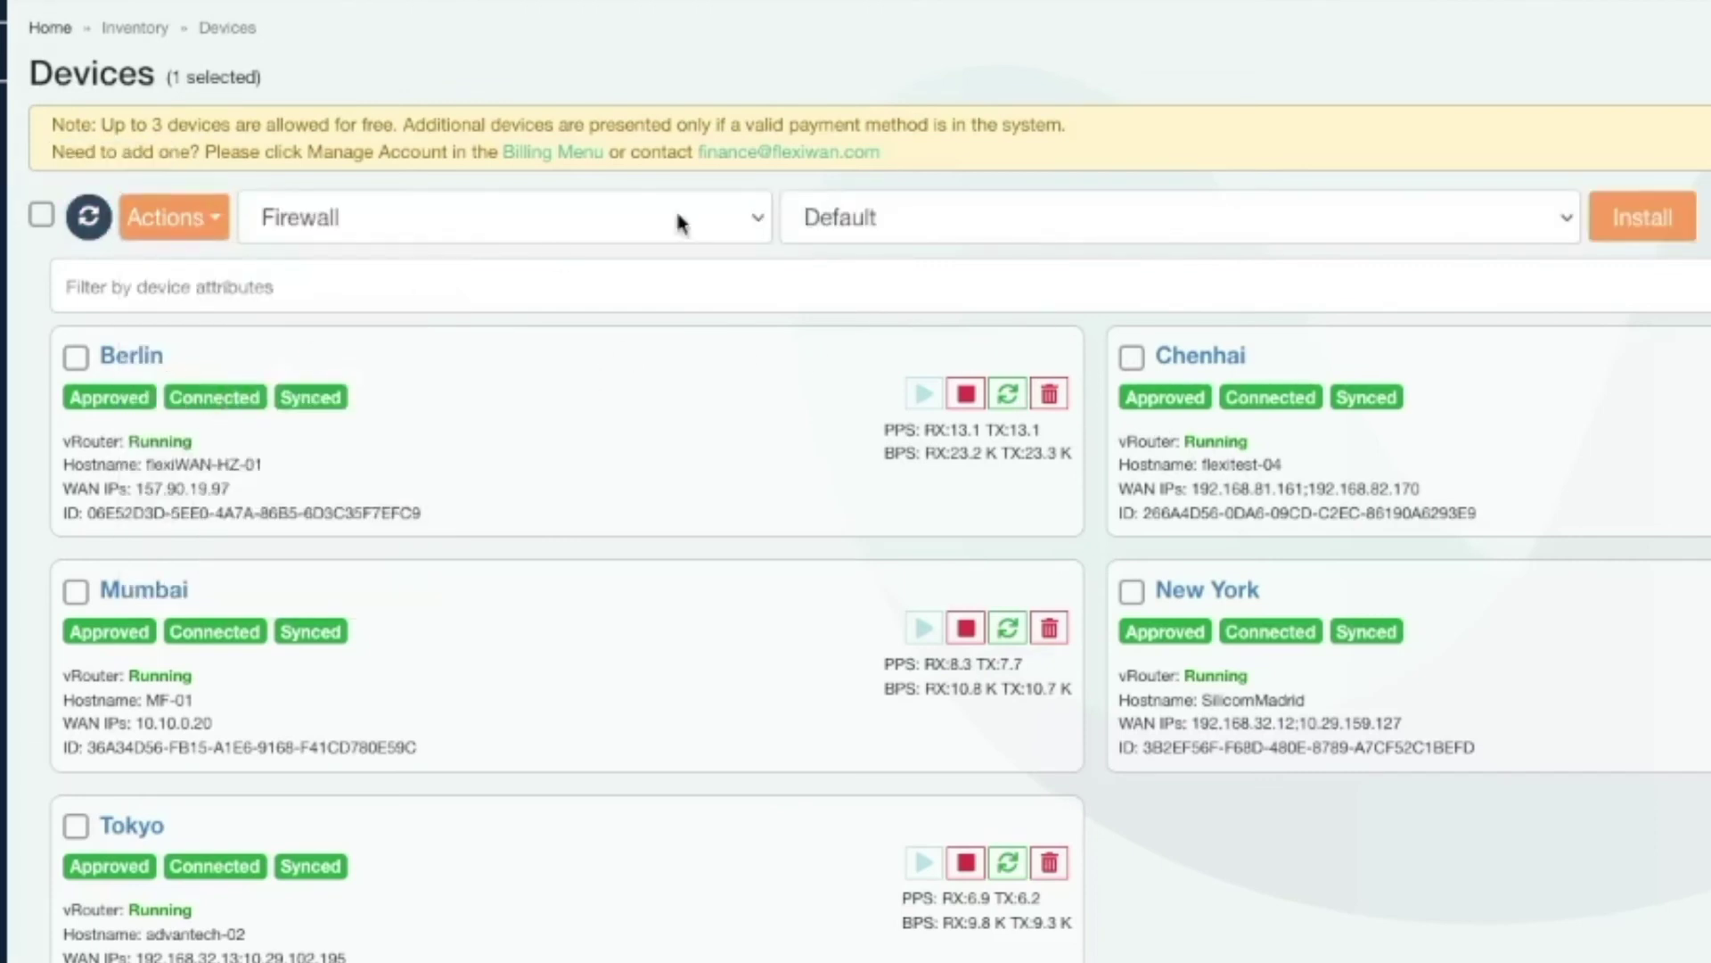
left_click(981, 233)
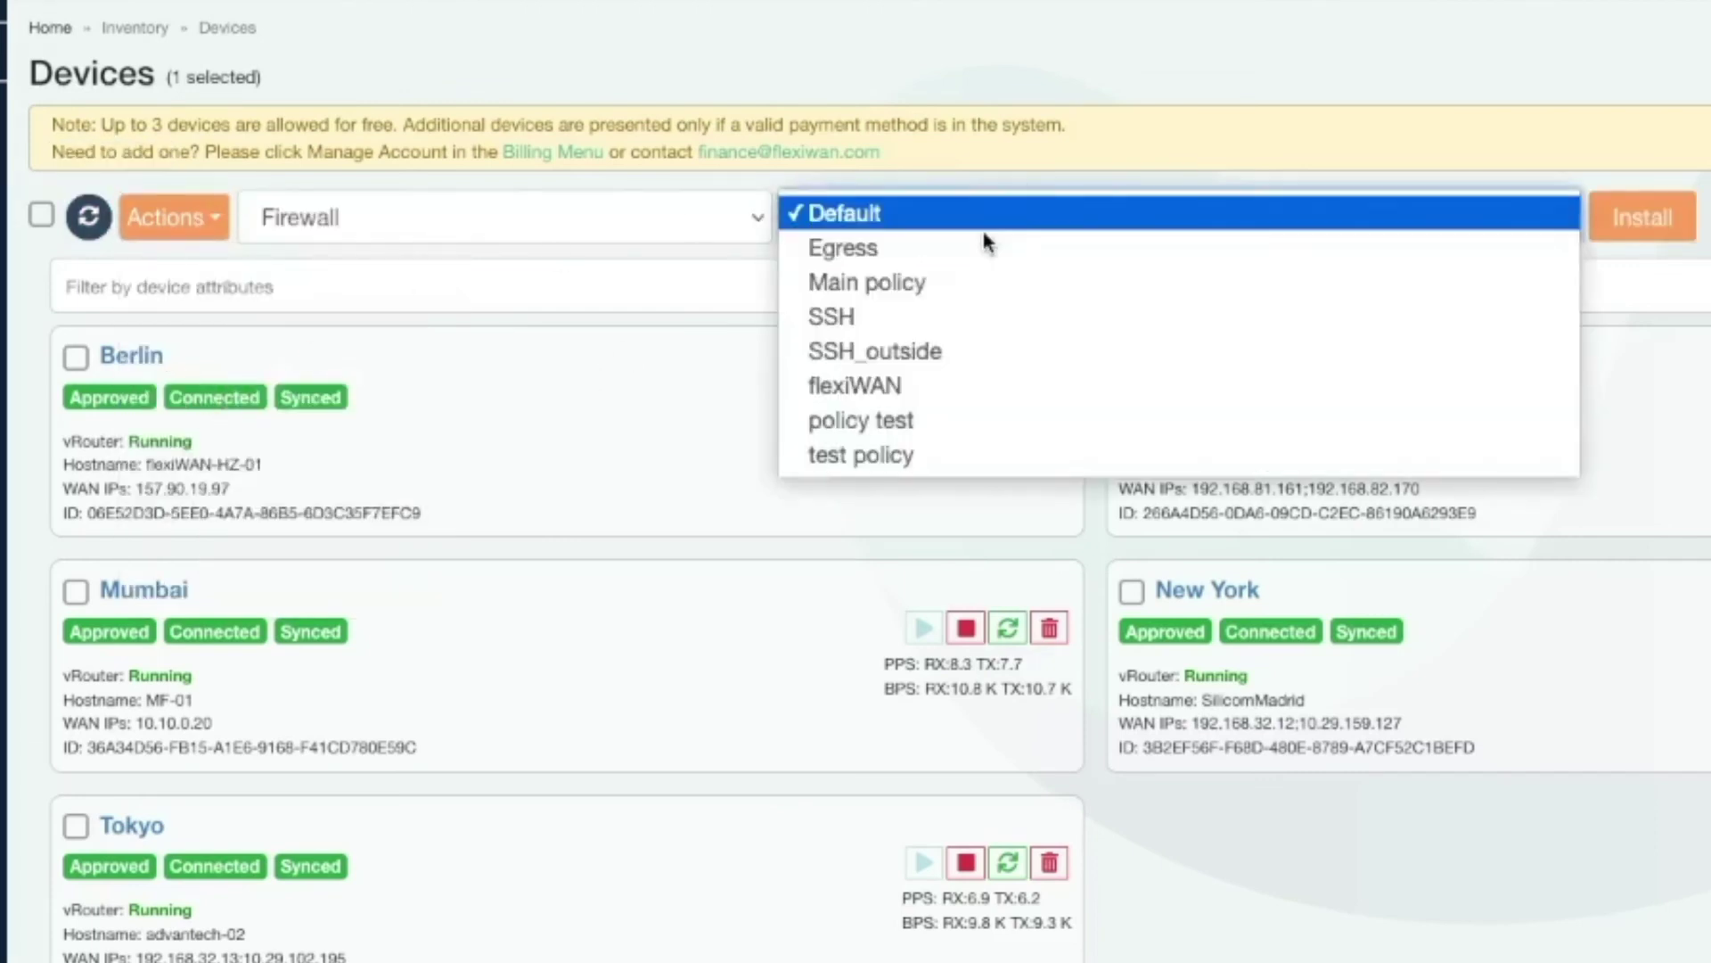
left_click(945, 385)
left_click(1647, 219)
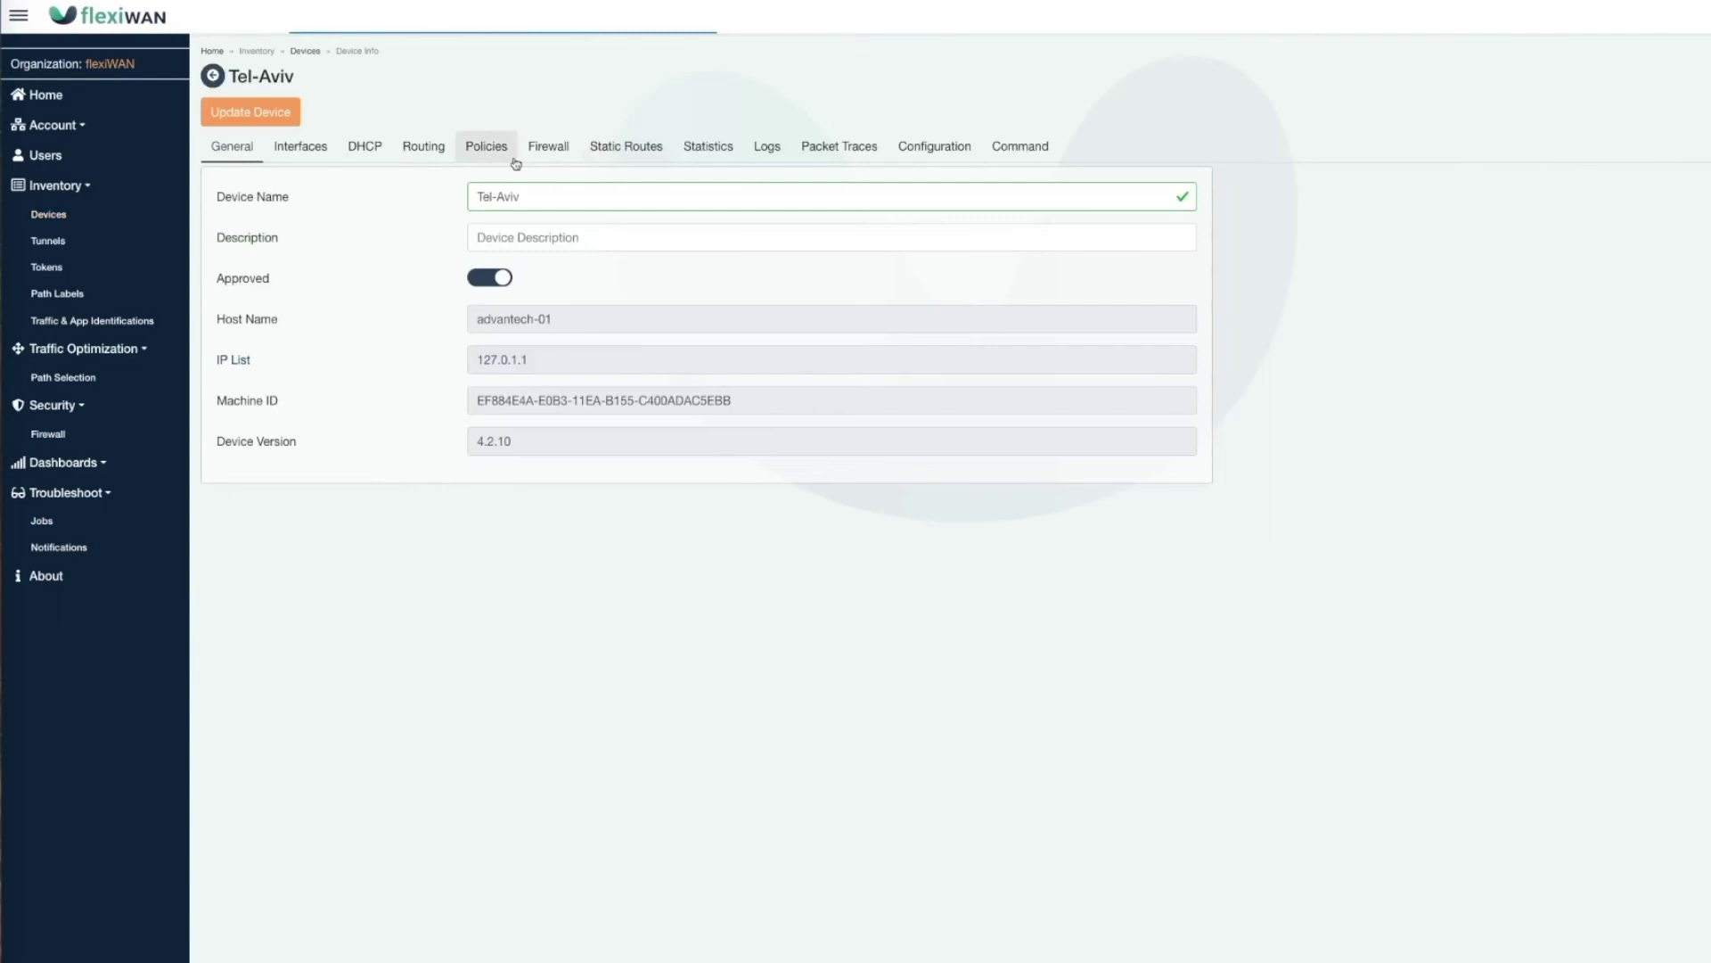
- In Tel-Aviv's firewall settings, start an outbound rule that denies destination 192.168.45.0/24 on LAN interface wlp5s0
left_click(540, 154)
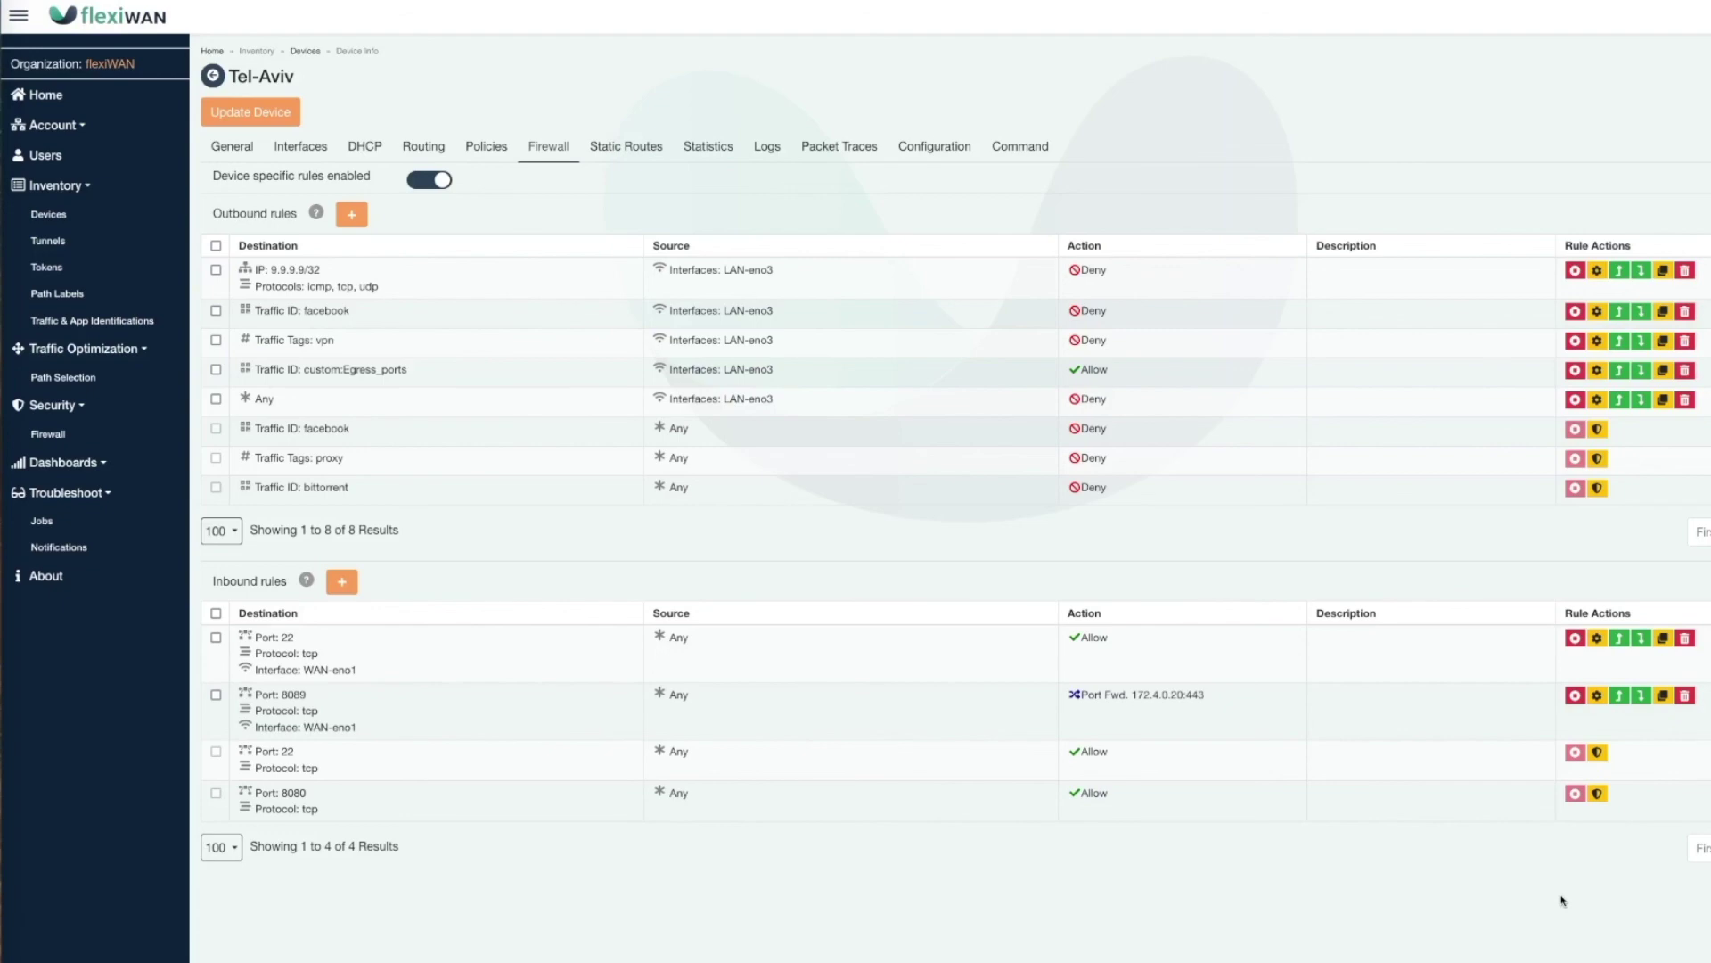
left_click(351, 214)
left_click(779, 242)
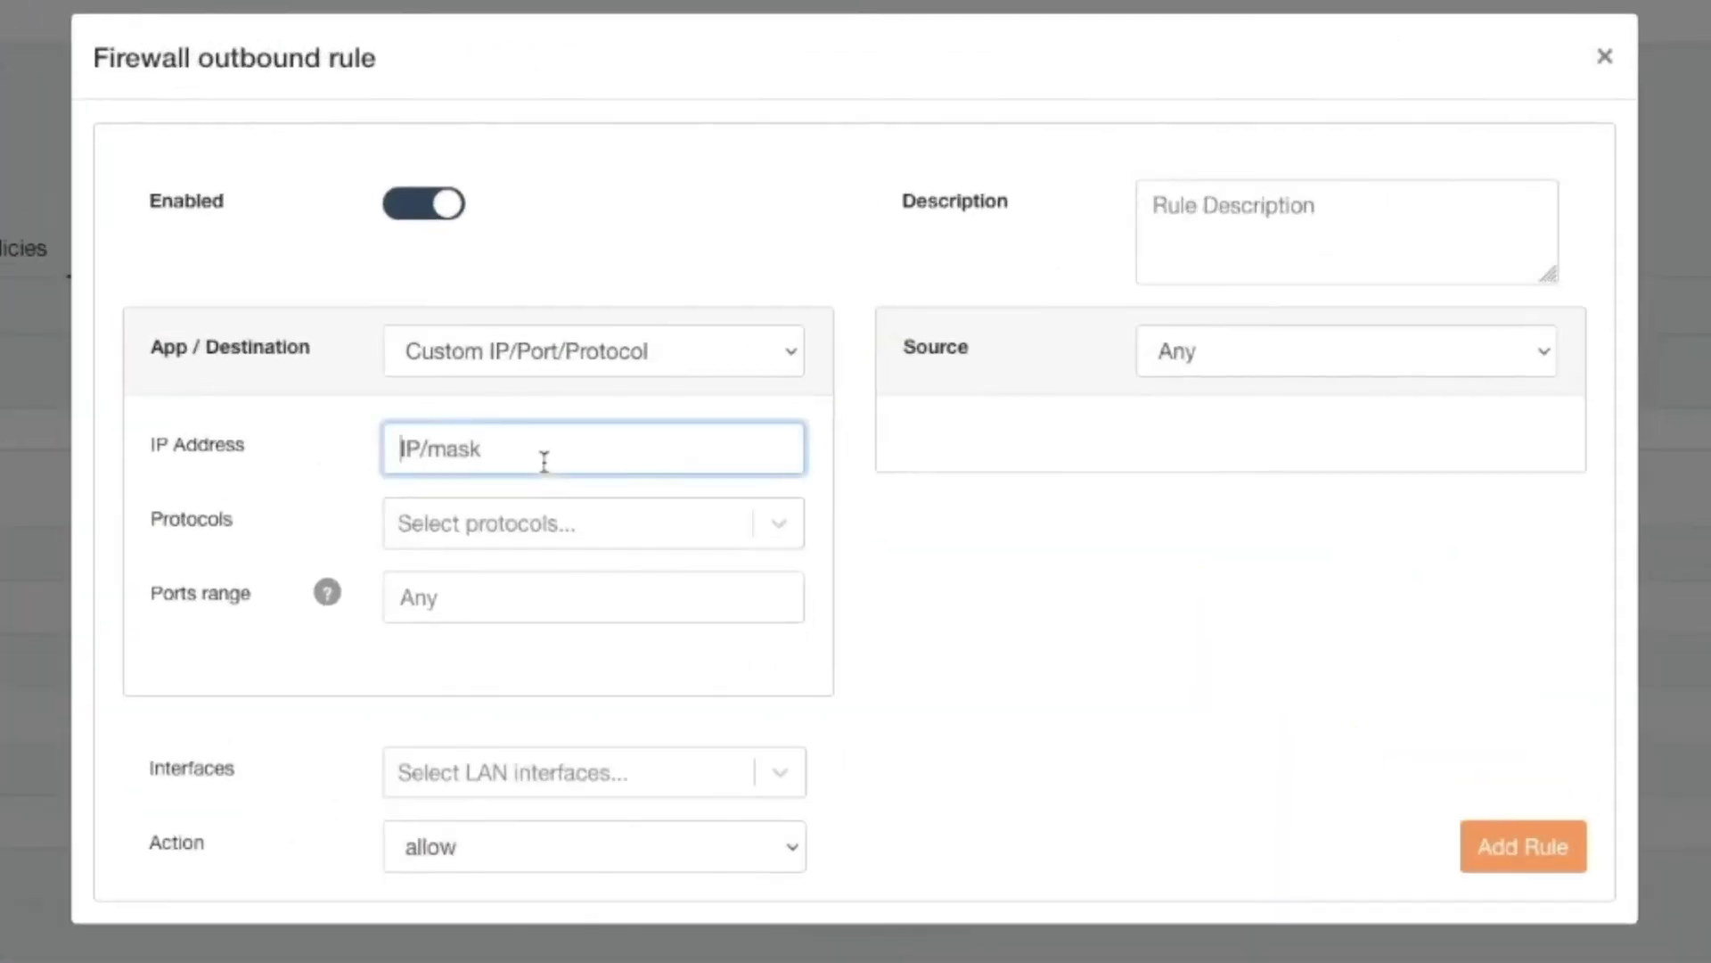
type("192.168.45.0/24")
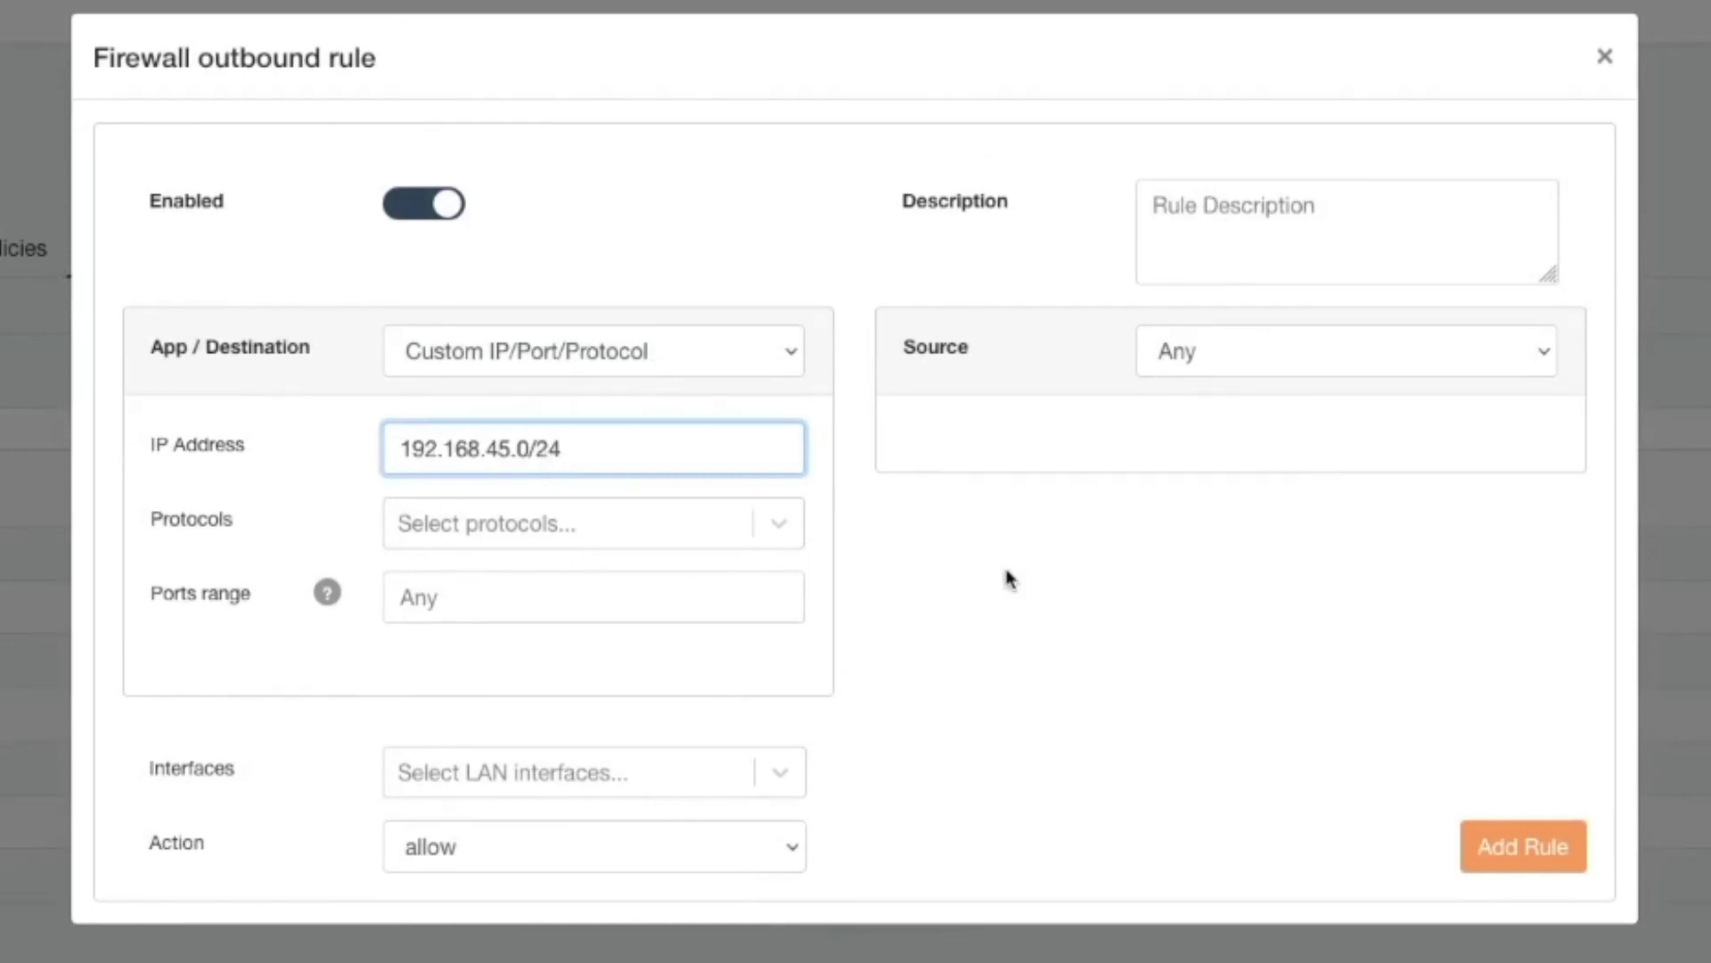
left_click(664, 852)
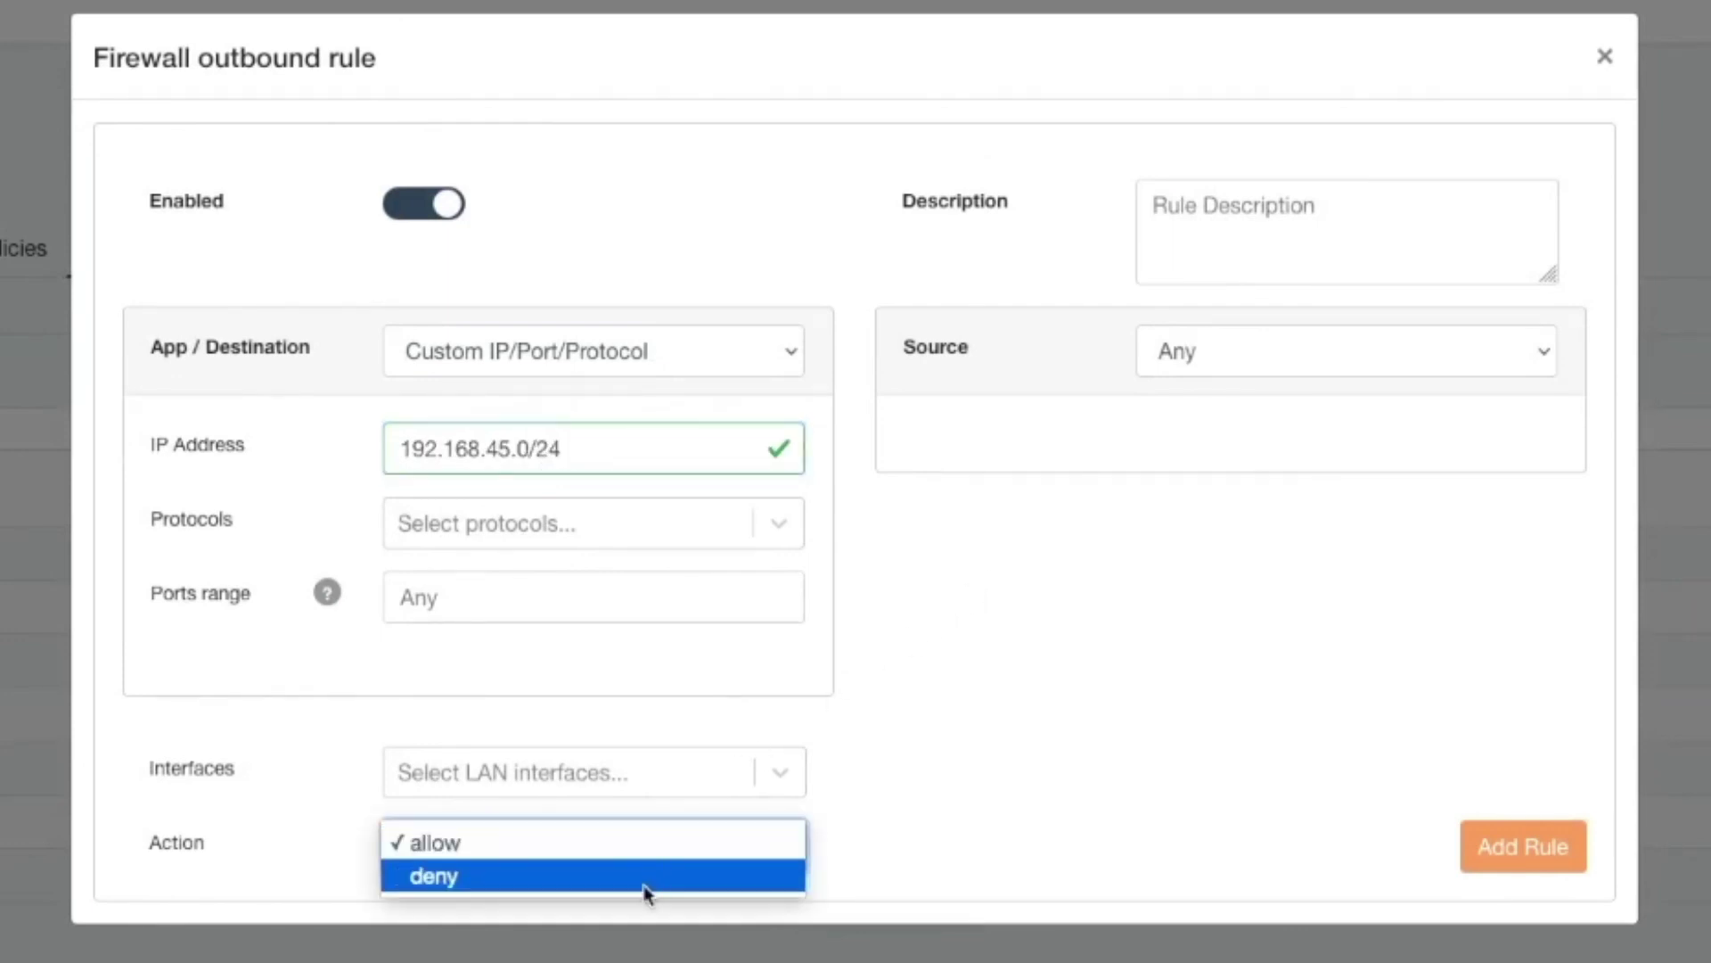
left_click(645, 882)
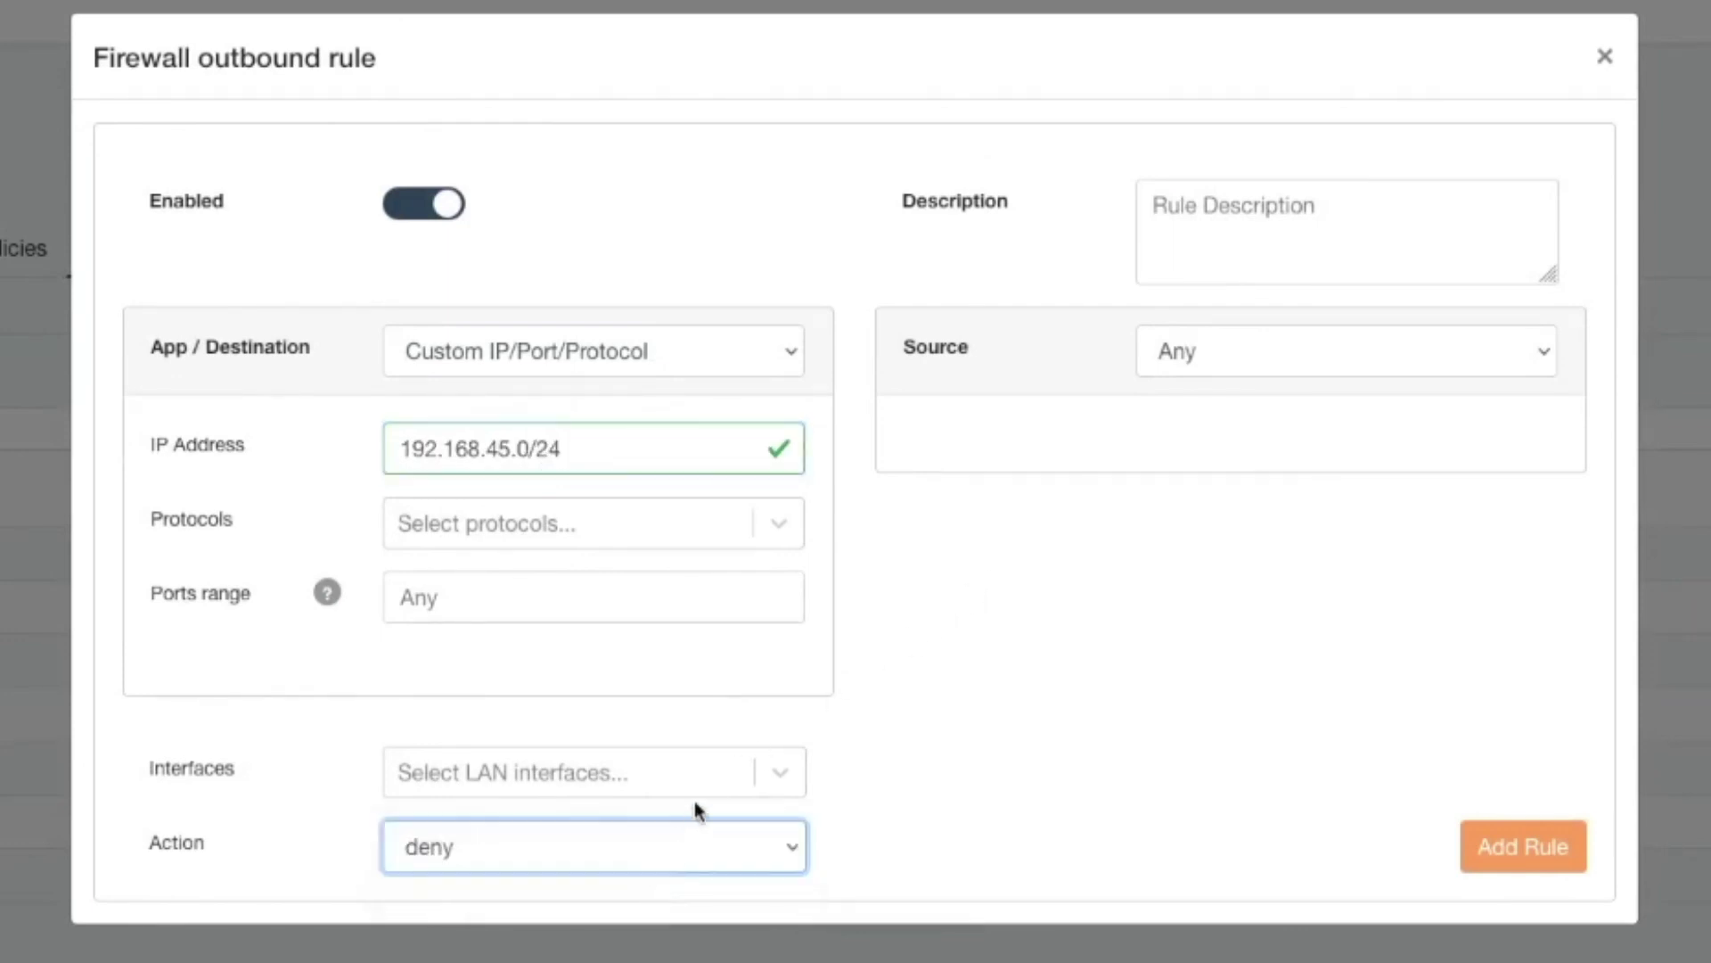
left_click(737, 766)
left_click(697, 896)
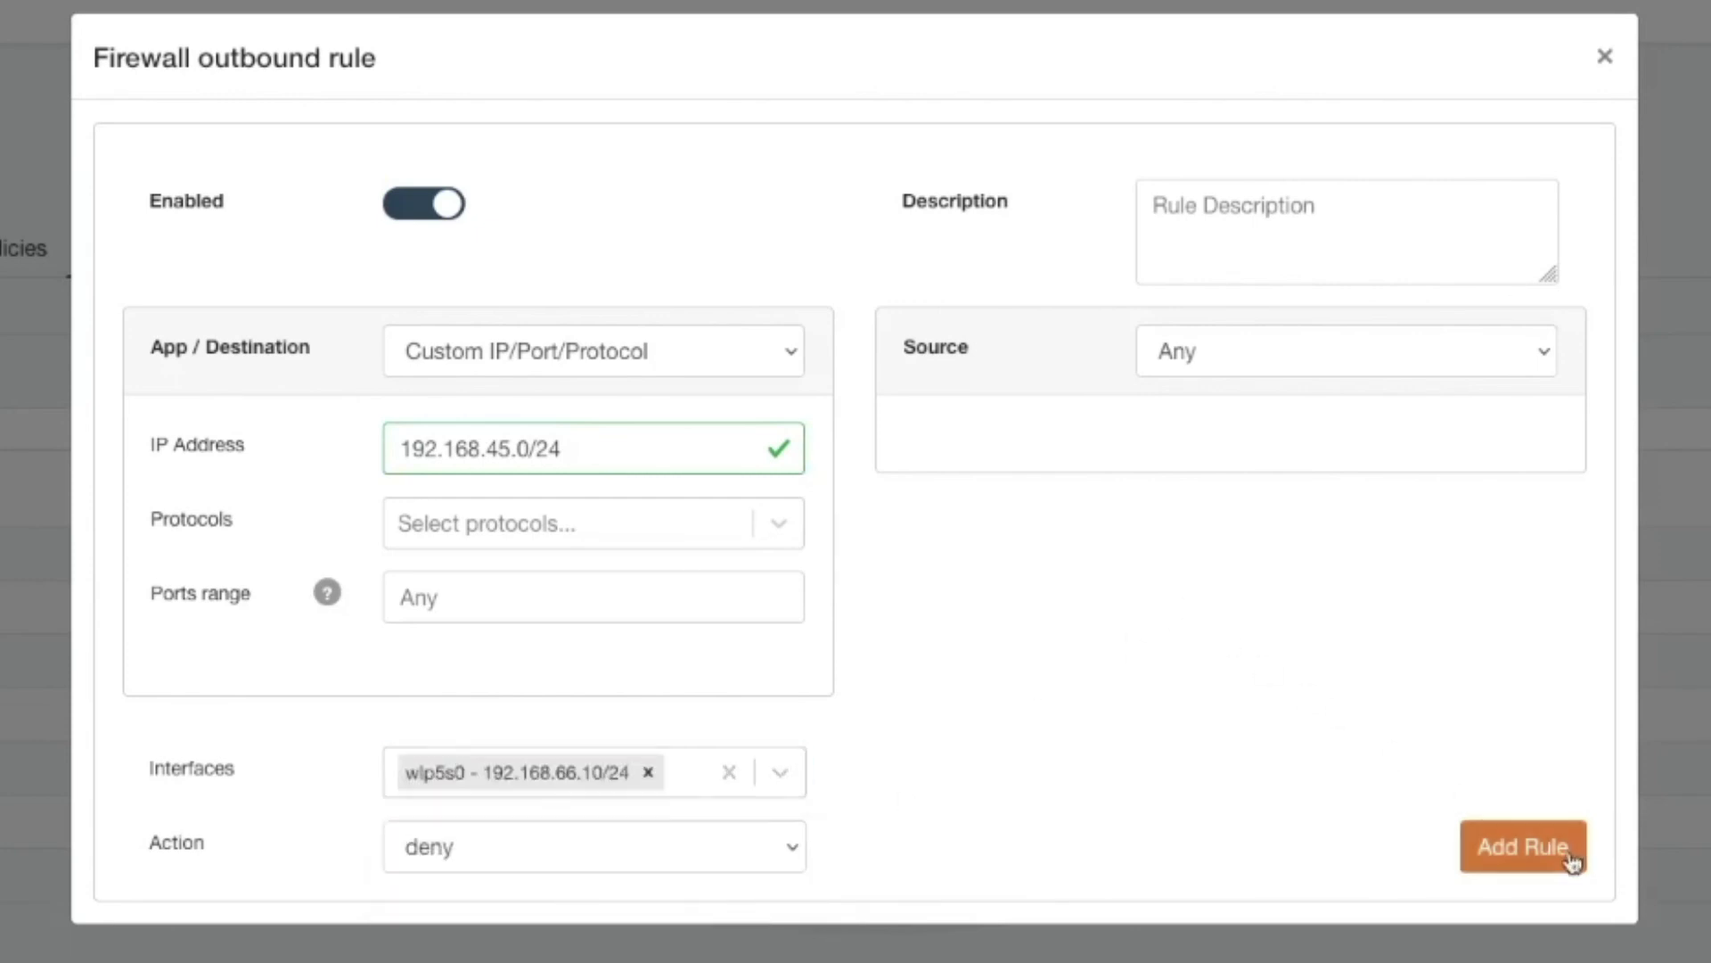
- Apply the 192.168.45.0/24 rule to ICMP, TCP and UDP, and add it to the device's outbound rules
left_click(673, 531)
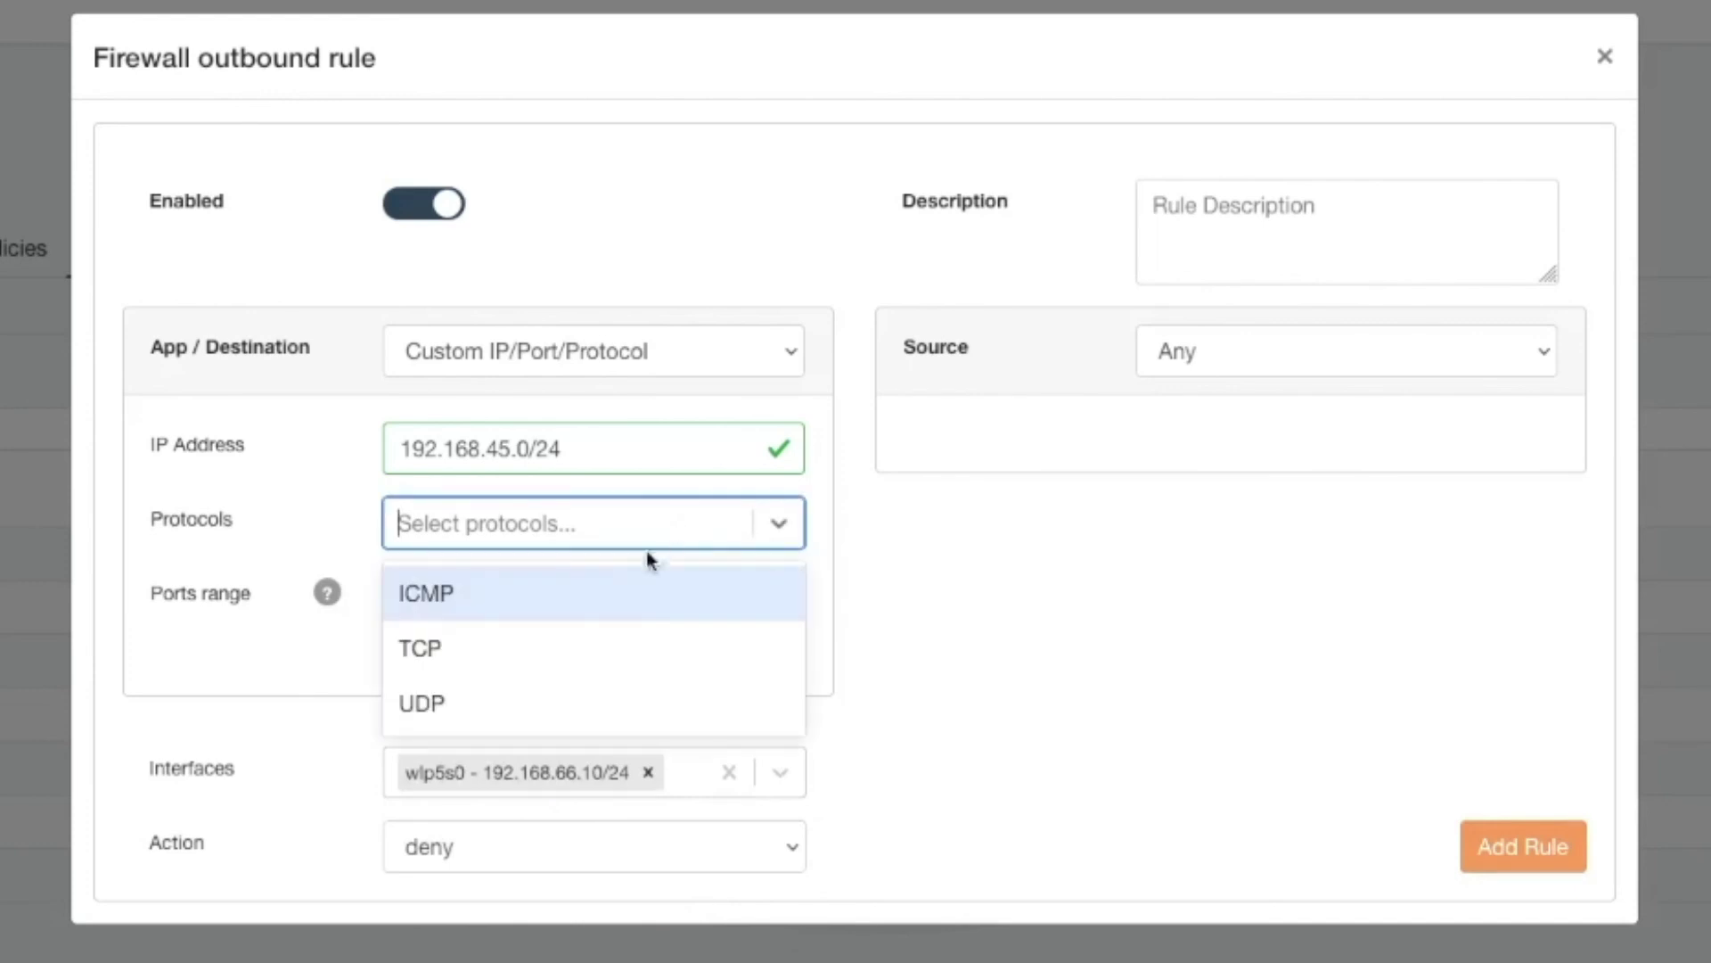
left_click(634, 593)
left_click(607, 606)
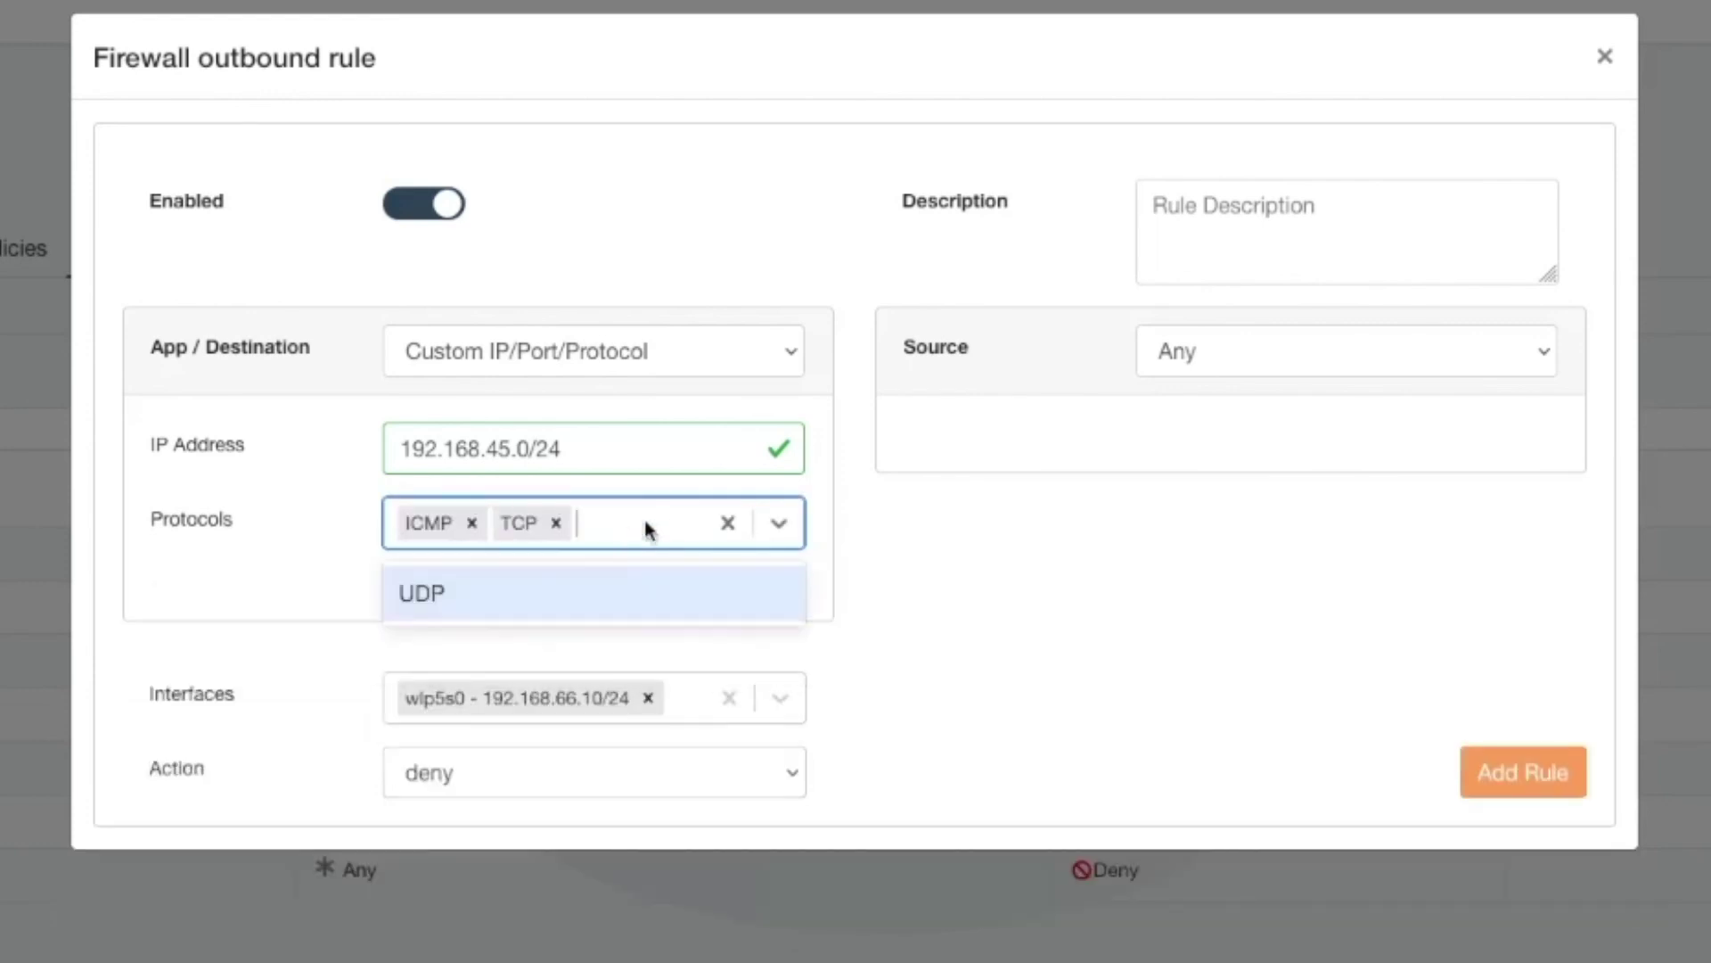
left_click(623, 611)
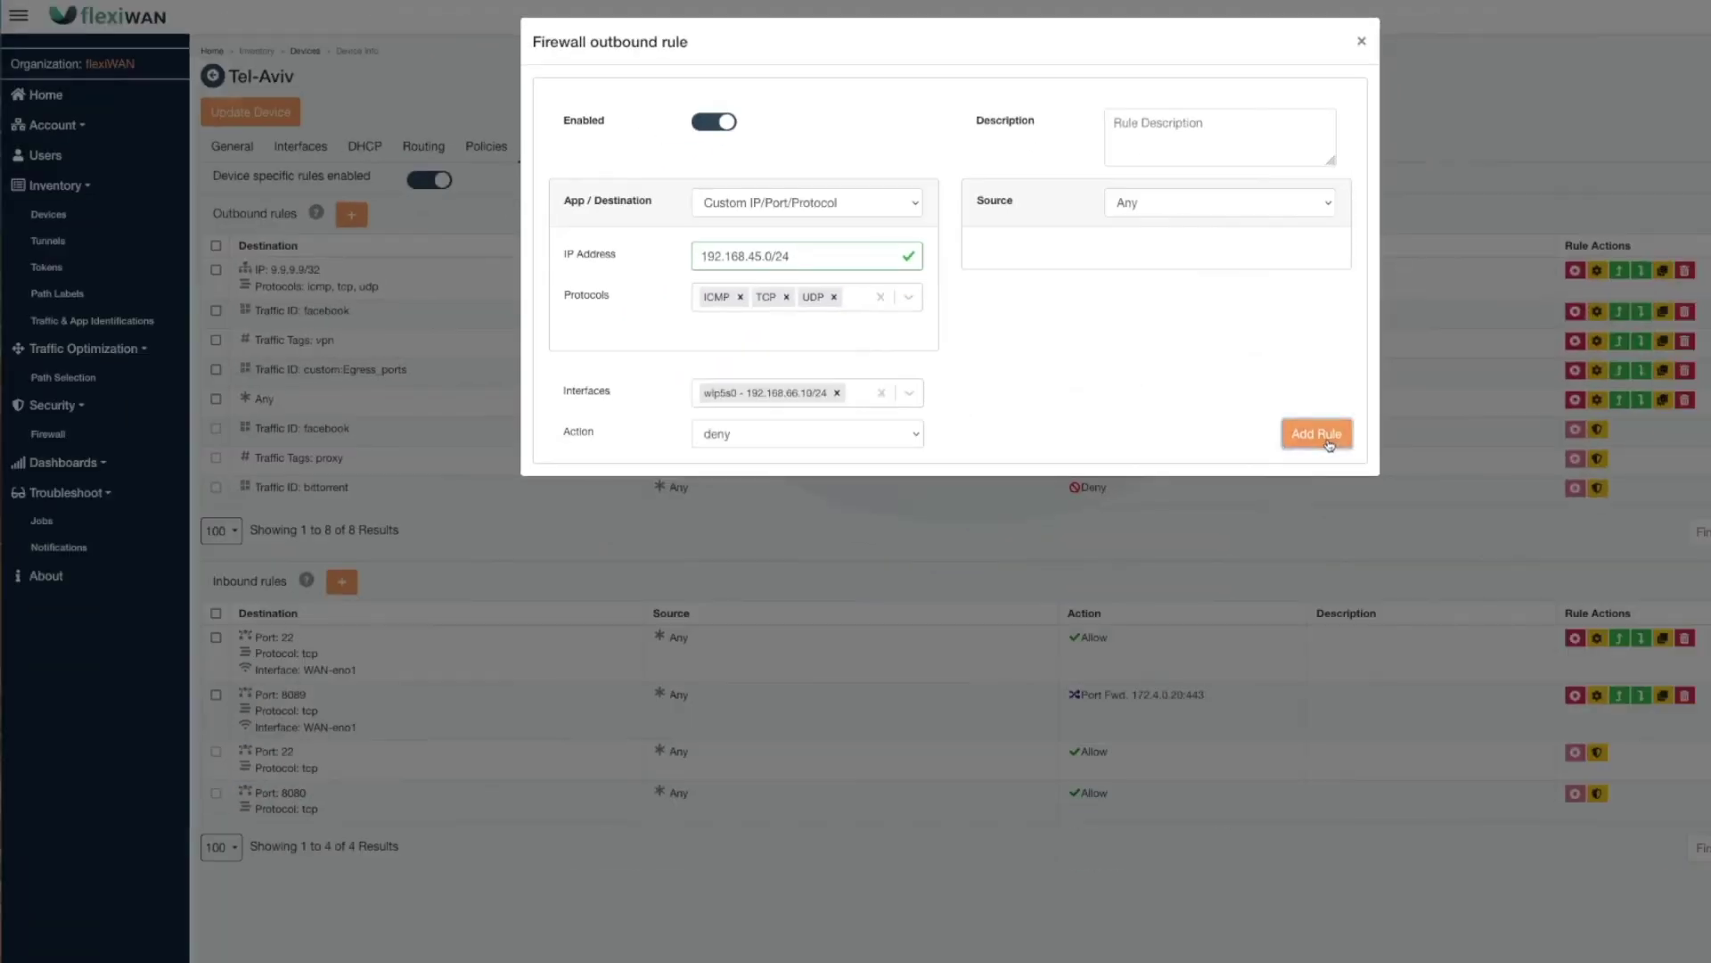
left_click(1548, 777)
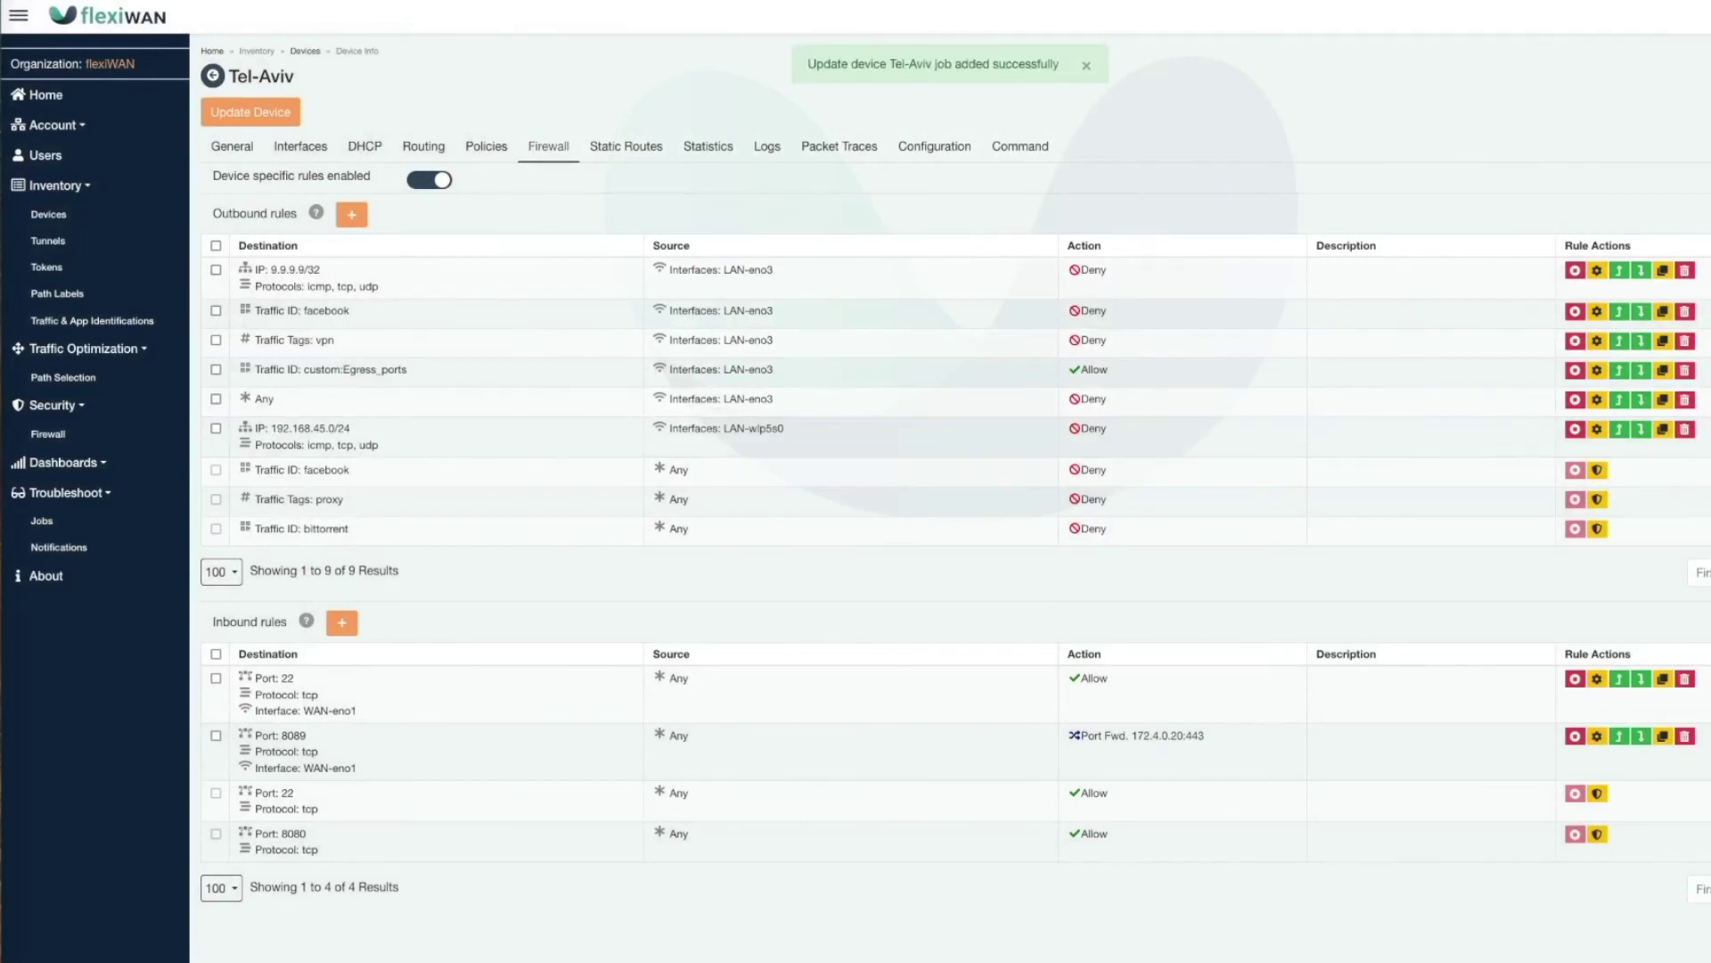